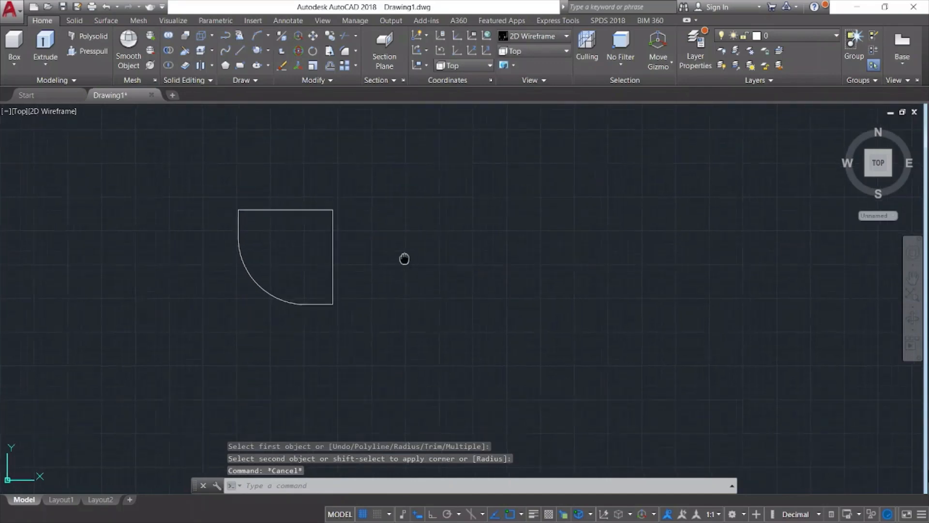
Draw two circles of radius 1 centred on the midpoints of the profile's short straight left and lower edges, reaching to the edge endpoints.
middle_click_drag(406, 261, 398, 258)
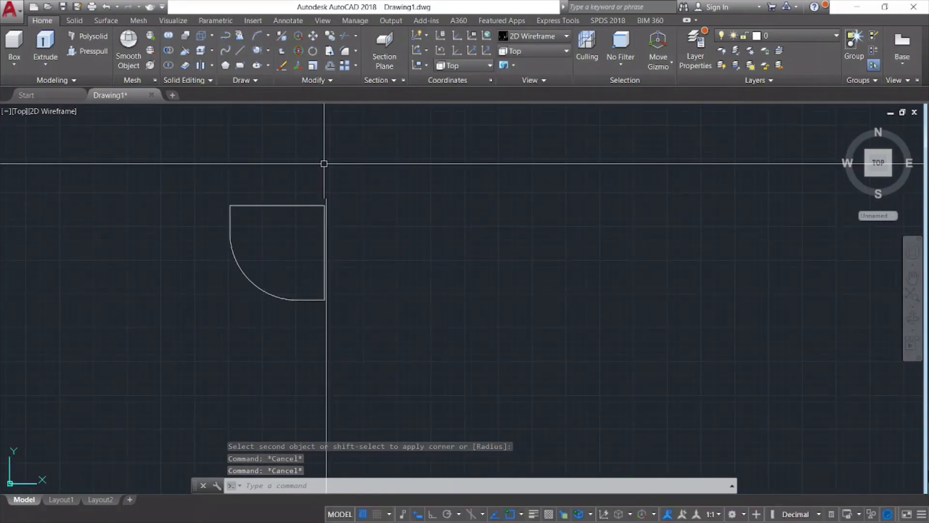
type("c")
key("Return")
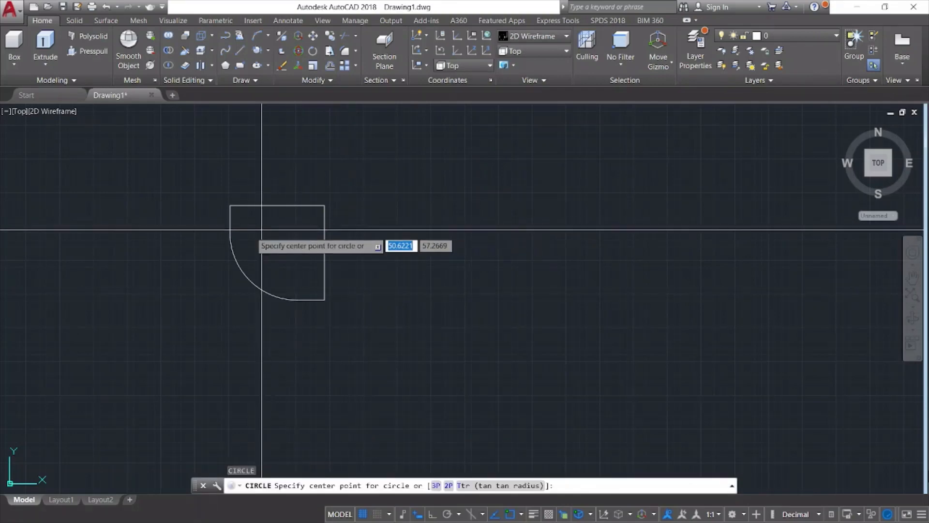
left_click(230, 220)
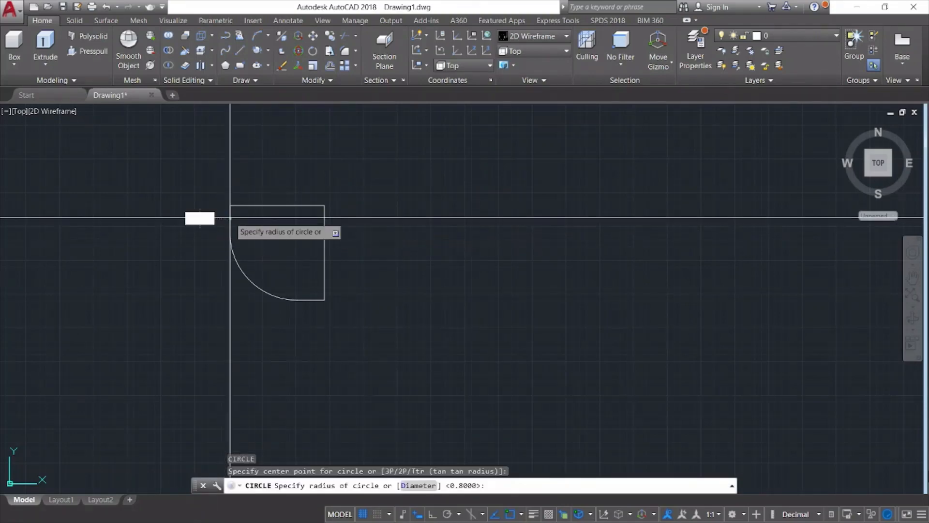
left_click(230, 206)
key("Escape")
key("Return")
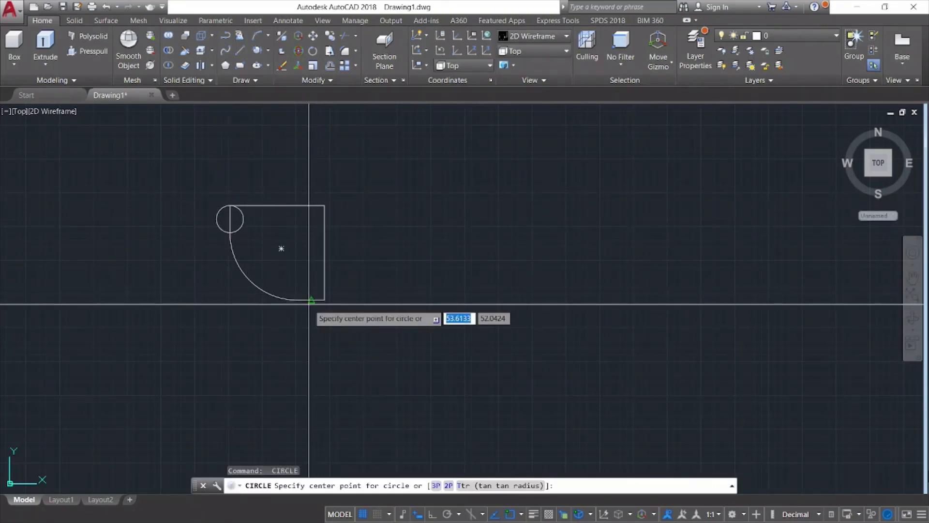
left_click(310, 300)
left_click(323, 300)
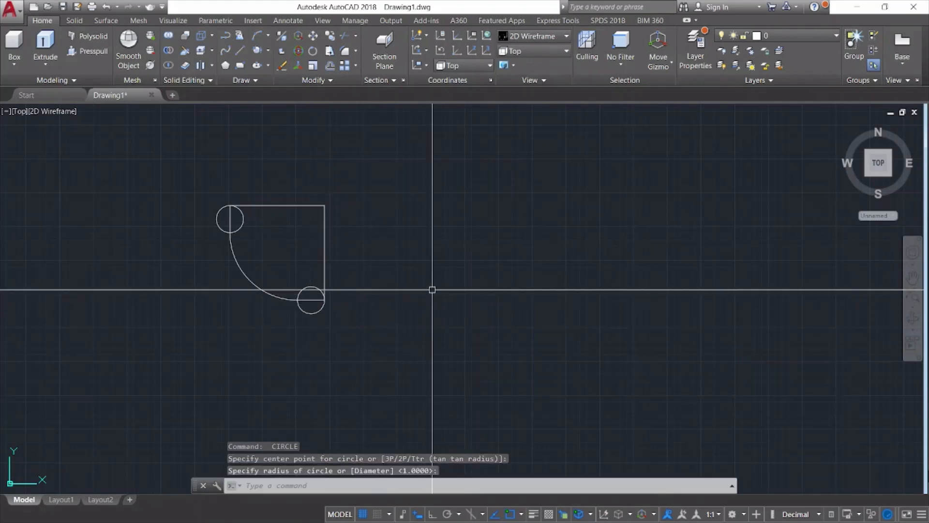
key("Escape")
Trim the two circles and the short edges inside them, leaving semicircular notches cut into the profile.
type("re")
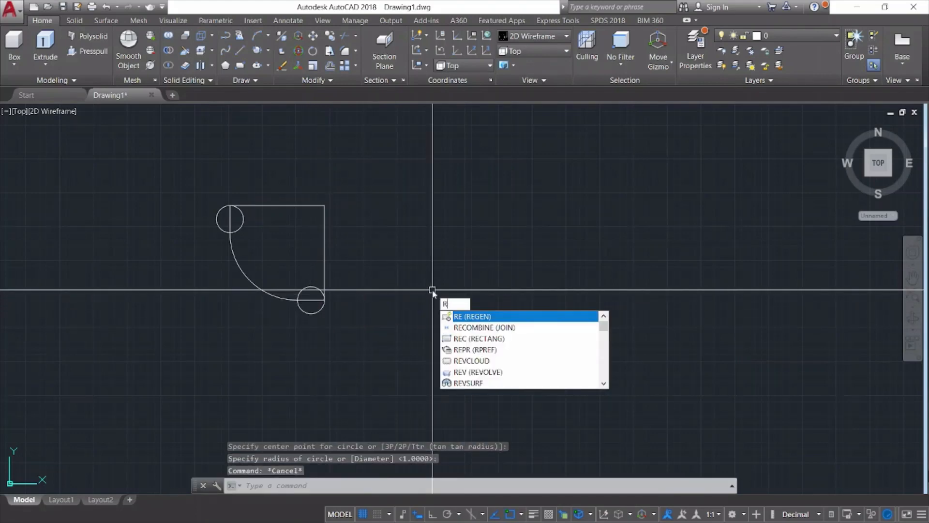
key("BackSpace")
key("Return")
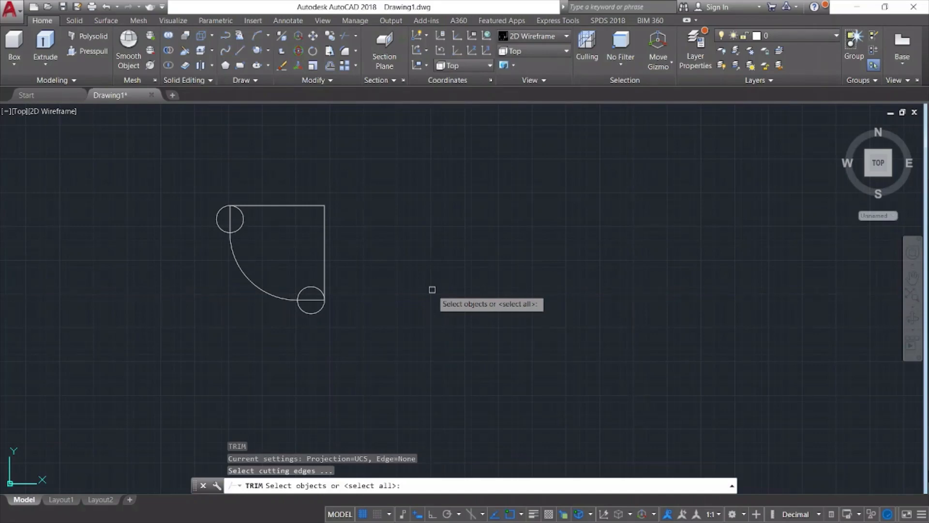
key("Return")
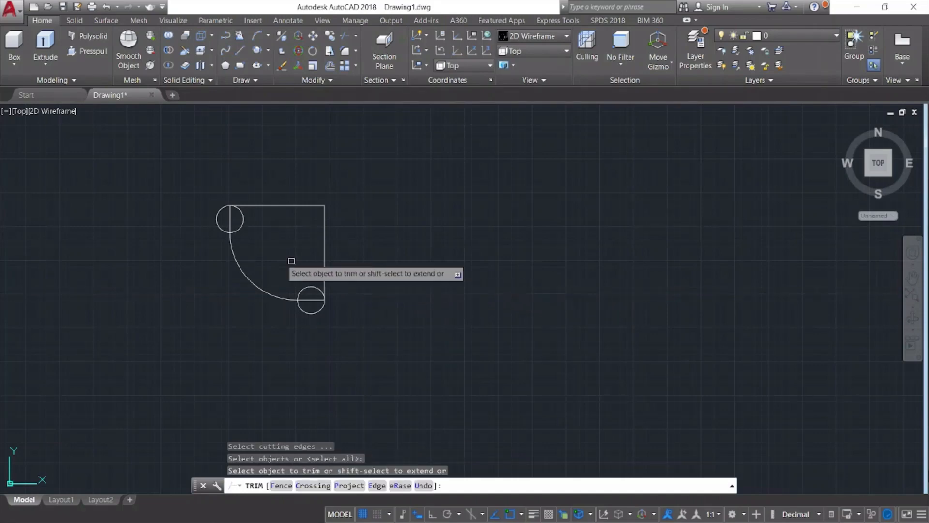
left_click(230, 223)
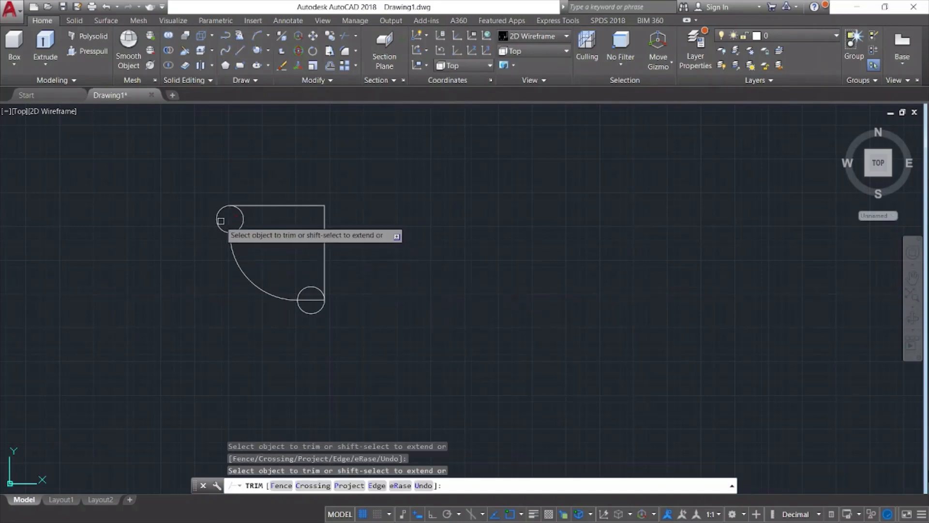
left_click(305, 313)
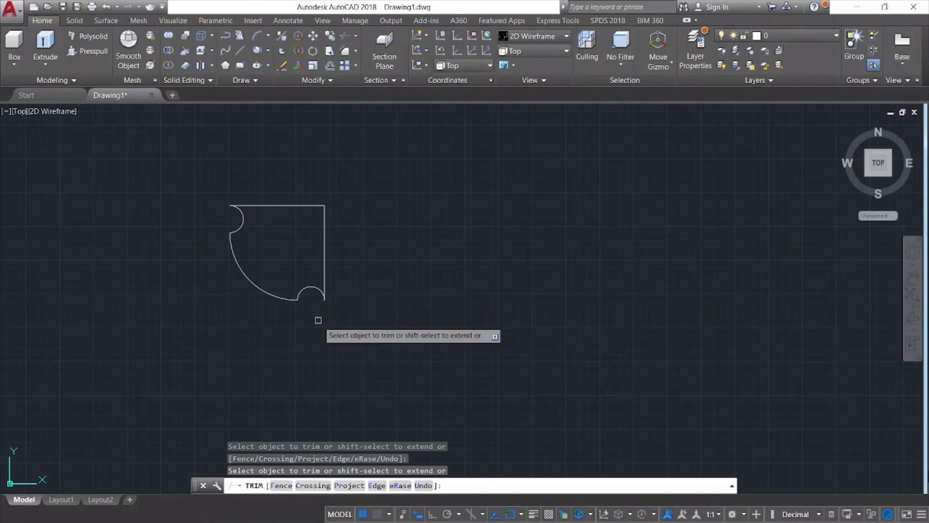
key("Escape")
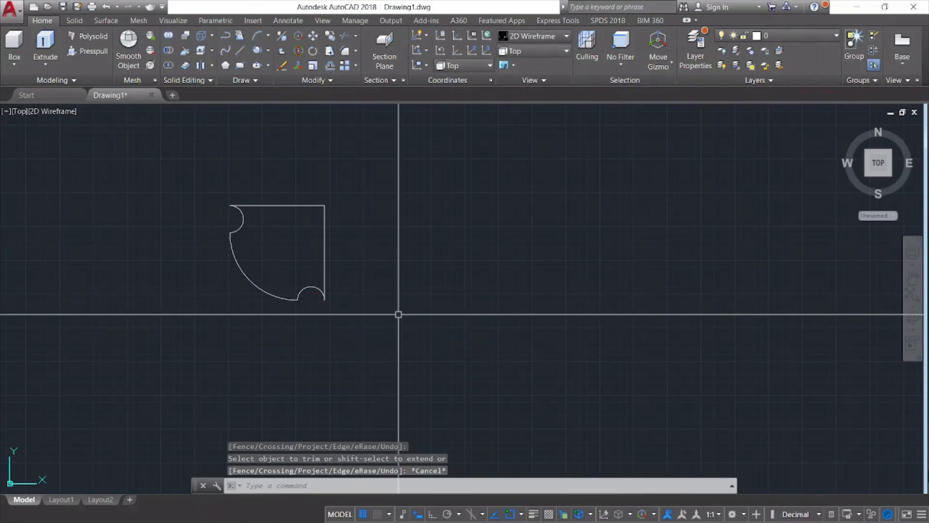
Draw a circle of radius 0.8 tangent to the upper-left notch arc and the profile's top edge.
left_click(267, 52)
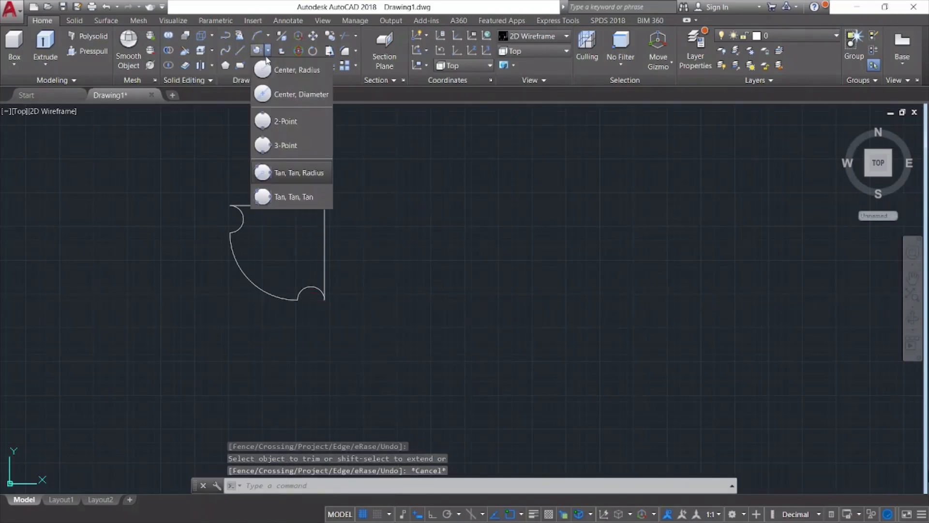
left_click(287, 175)
scroll(242, 223, "up", 5)
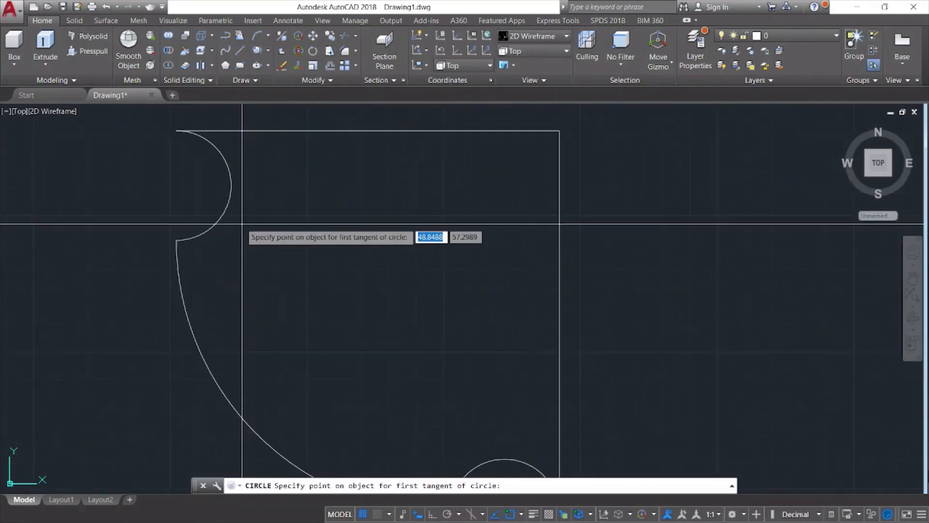
left_click(227, 203)
left_click(269, 131)
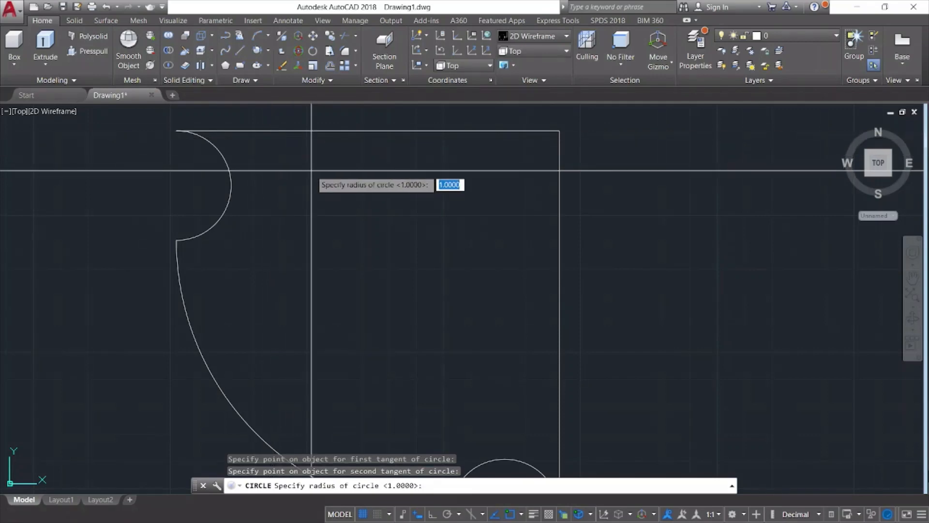
type(".8")
key("Return")
key("Escape")
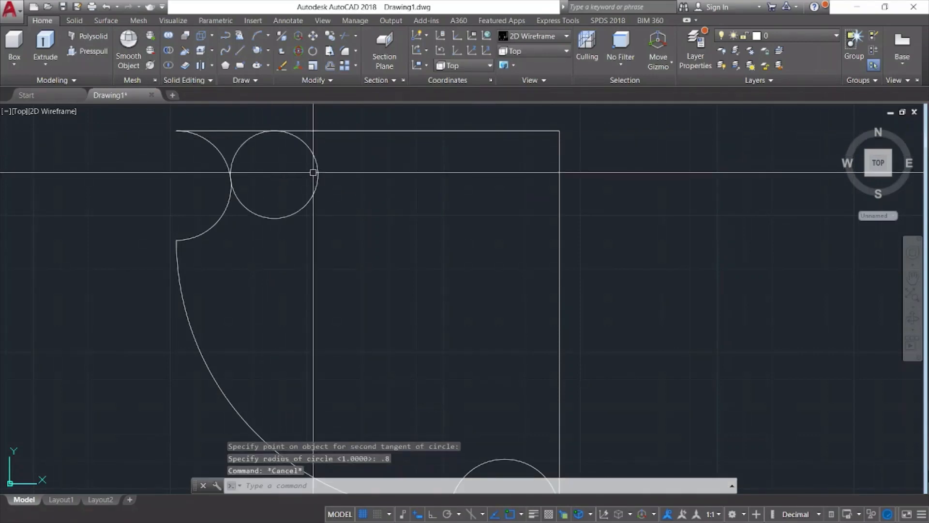
scroll(371, 230, "down", 3)
mouse_move(371, 230)
middle_mouse_down()
mouse_move(360, 243)
mouse_move(316, 241)
middle_mouse_up()
key("Escape")
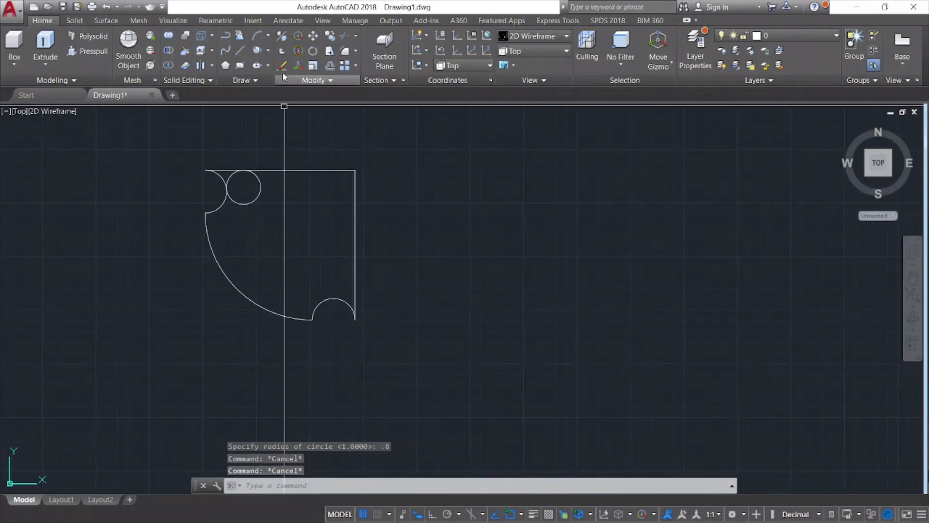
Draw a circle of radius 0.8 tangent to the lower notch arc and the profile's right edge.
left_click(267, 50)
left_click(290, 172)
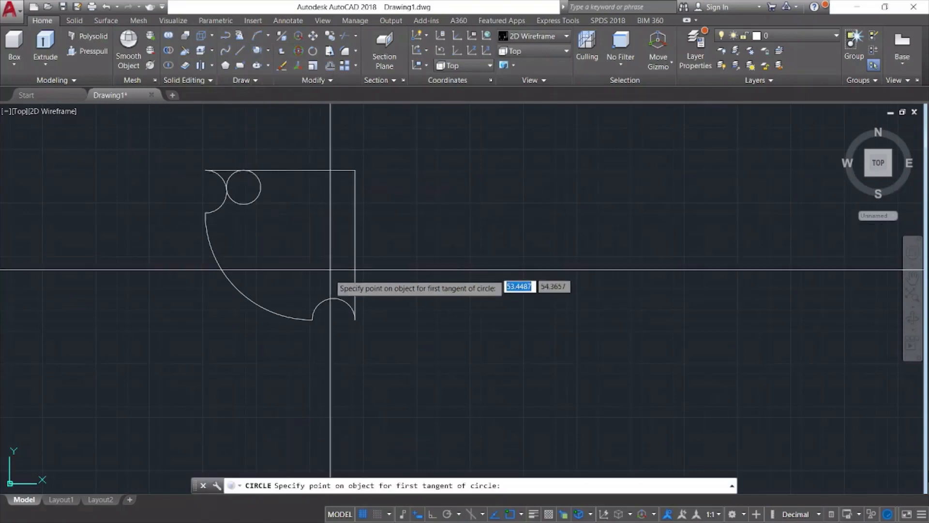
left_click(326, 297)
left_click(356, 282)
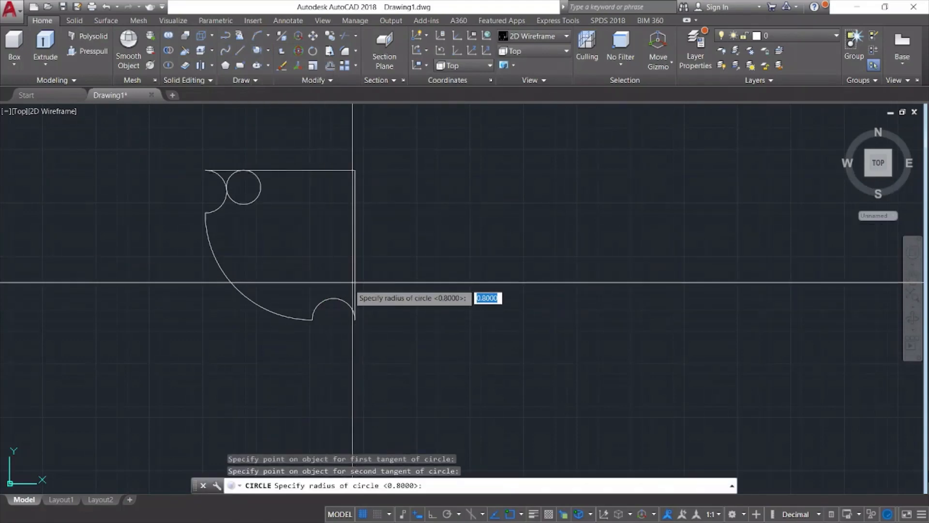
key("Return")
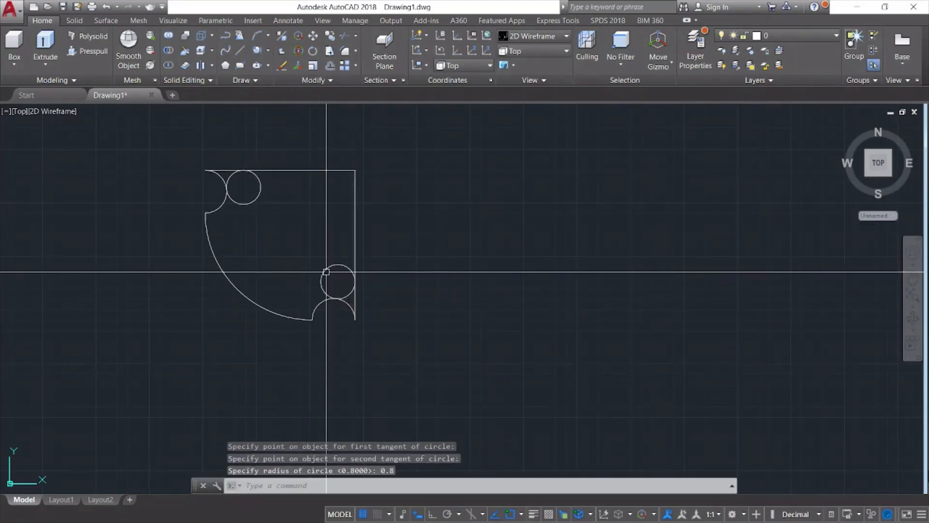
Trim the two tangent circles and the surplus edge and arc ends, leaving smooth rounded transitions into the notches.
type("tr")
key("Return")
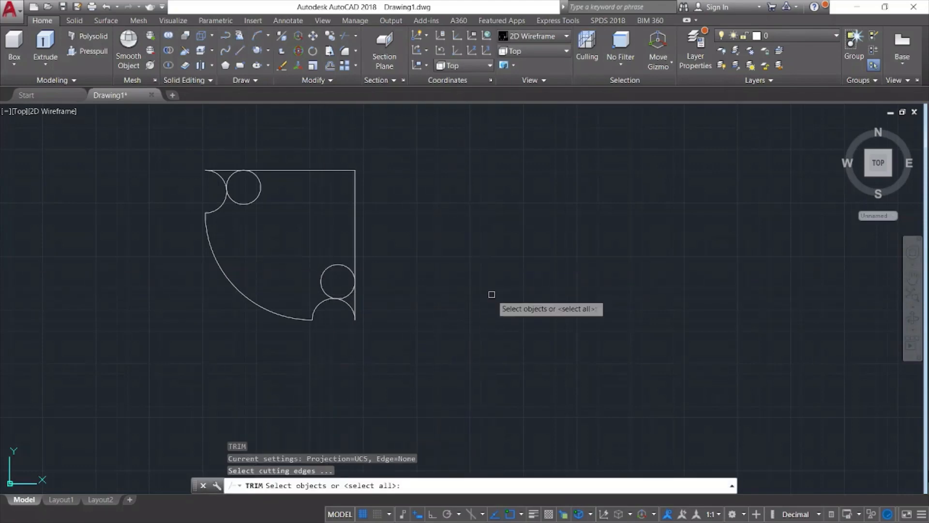
key("Return")
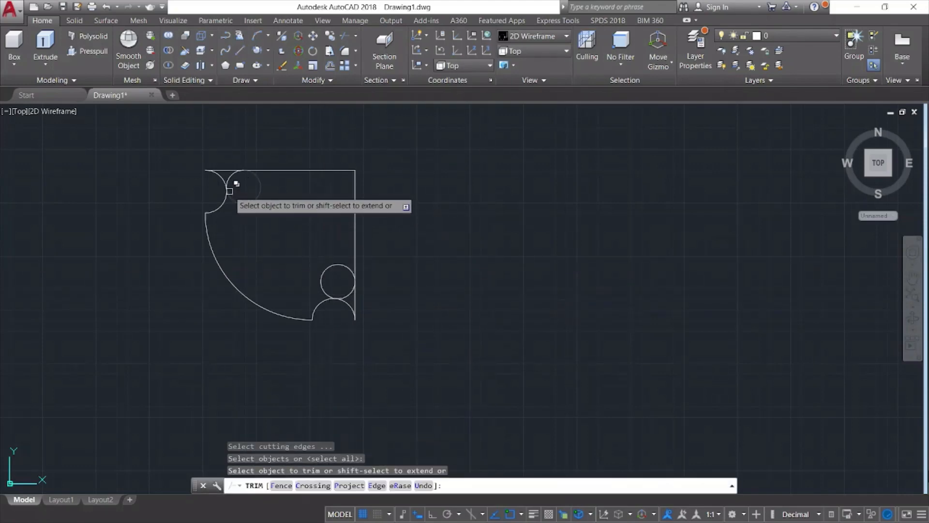
left_click(211, 169)
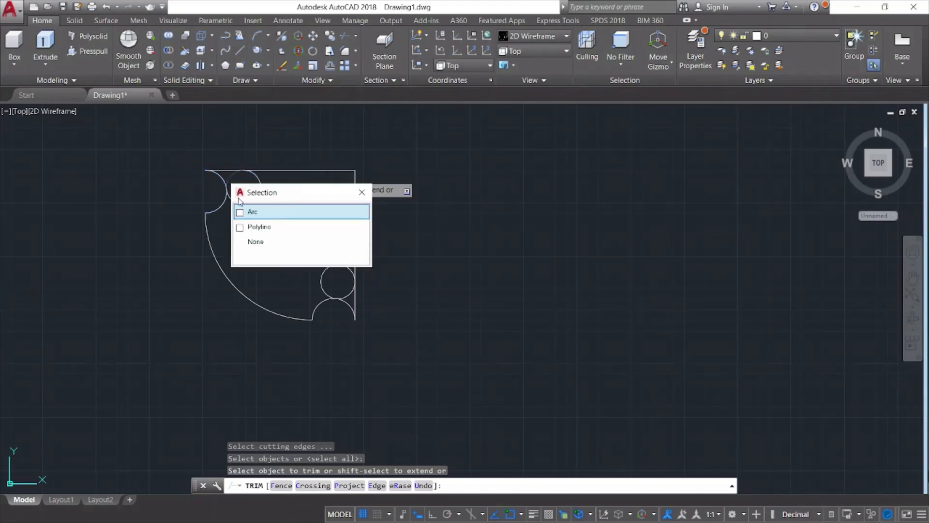
left_click(251, 211)
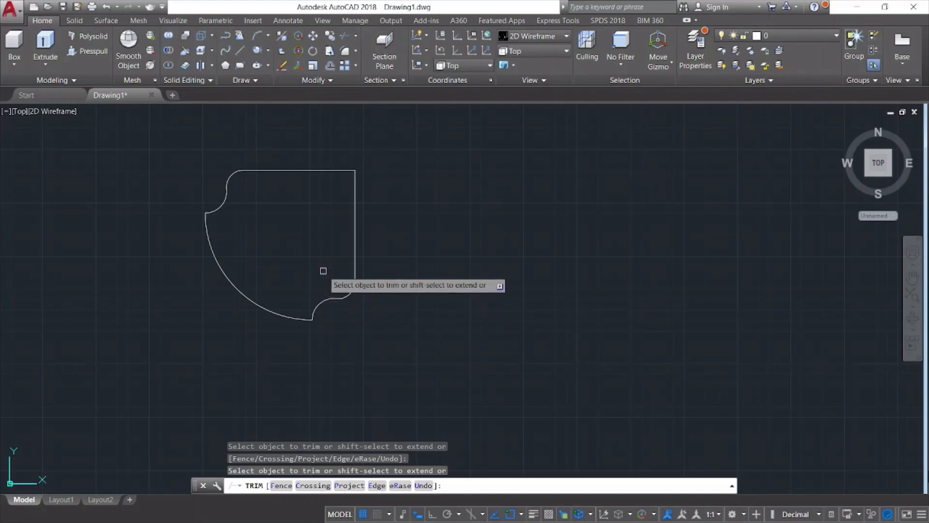
key("Escape")
Draw a 2 by 2 rectangle extending up and right from the profile's upper-right corner.
scroll(474, 295, "down", 2)
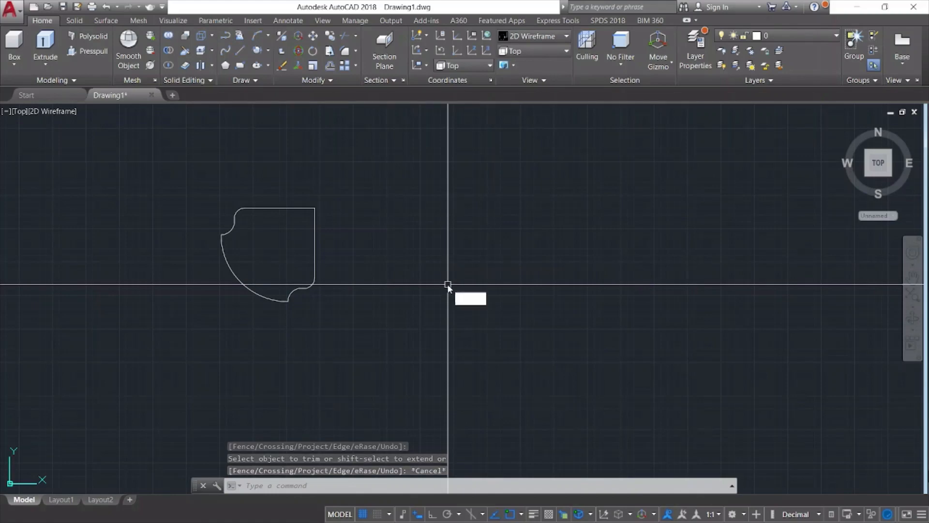
type("rec")
key("Return")
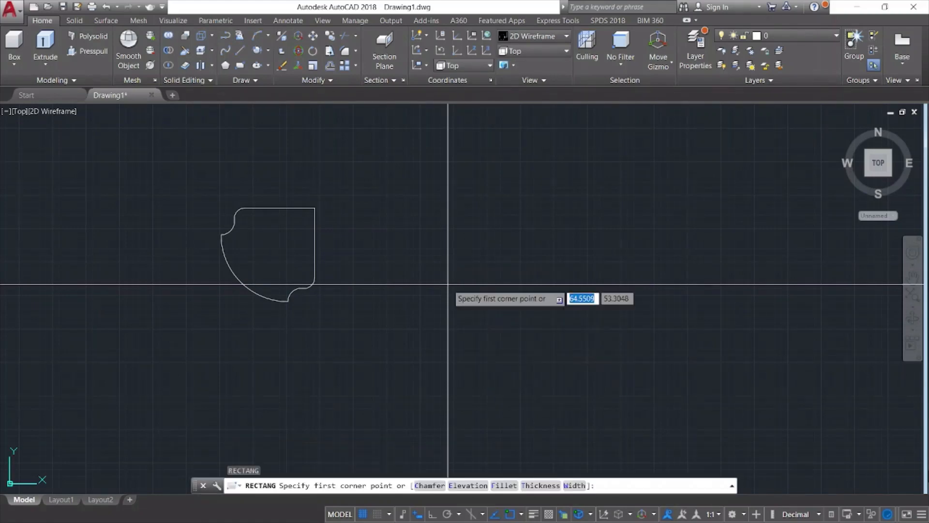
left_click(315, 207)
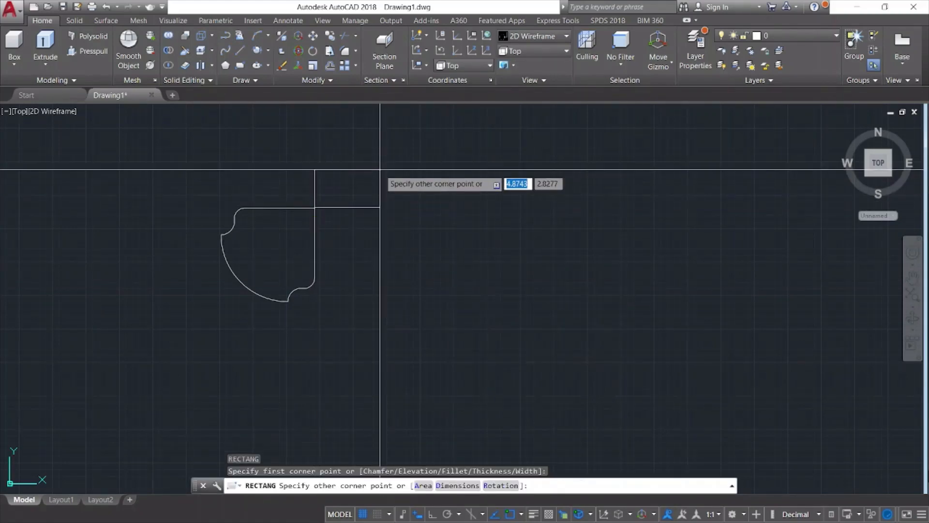
type("2,2")
key("Return")
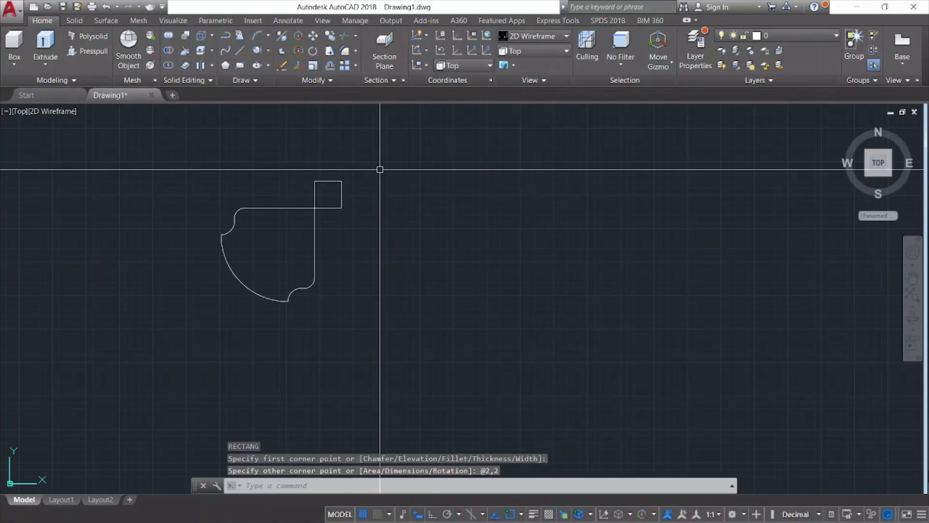
key("Escape")
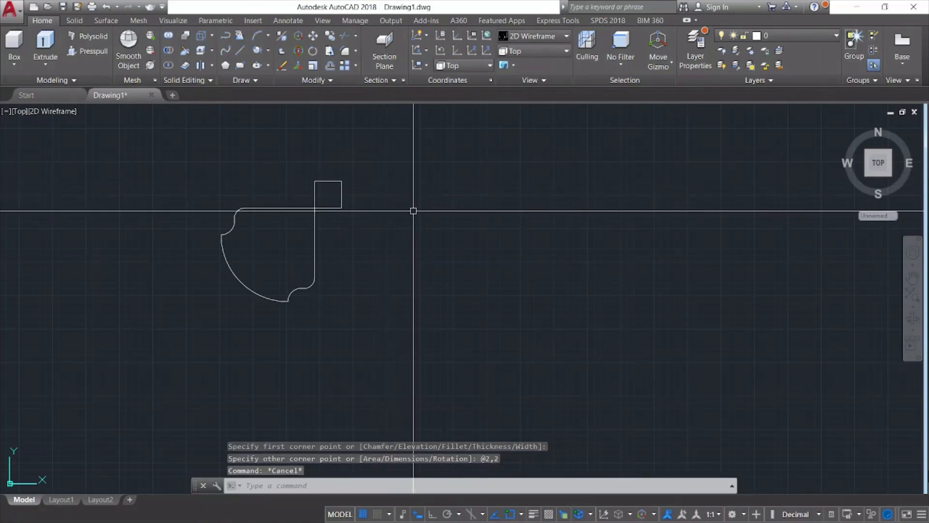
Fillet the small square's lower-left corner with a radius of 2.
key("Return")
type("r")
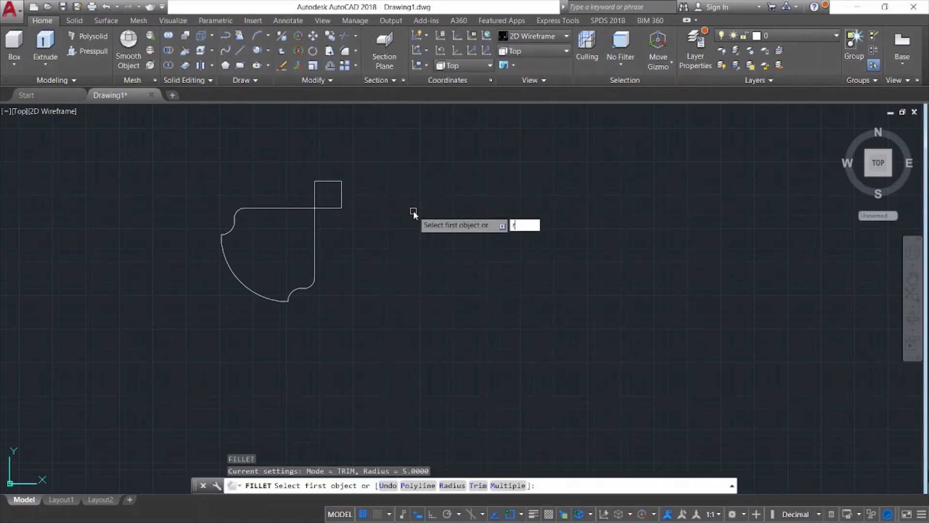
key("Return")
type("2")
key("Return")
scroll(330, 202, "up", 5)
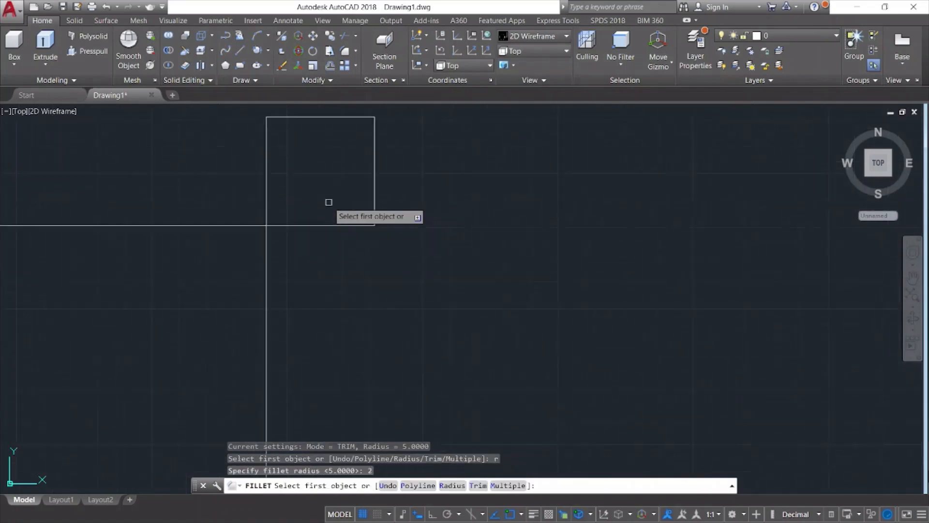
left_click(331, 224)
left_click(265, 183)
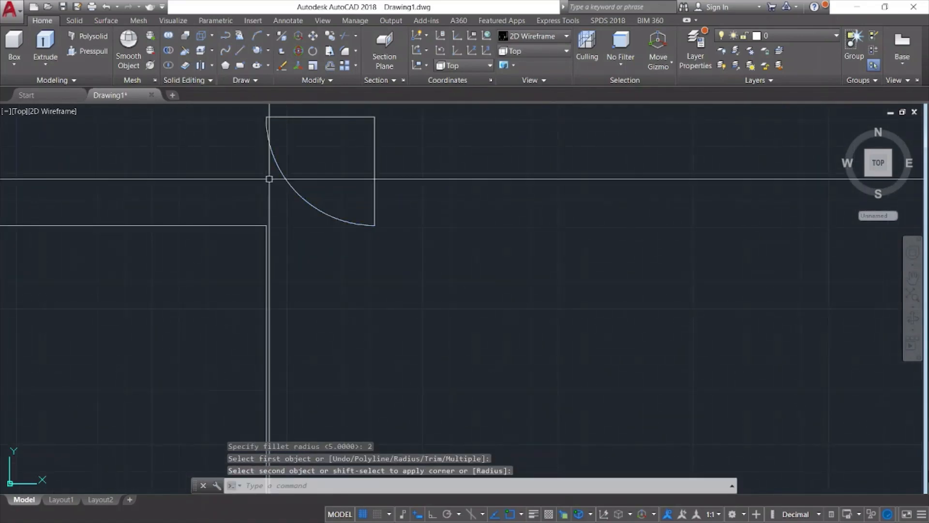
scroll(300, 183, "down", 5)
middle_click_drag(415, 199, 478, 205)
key("Escape")
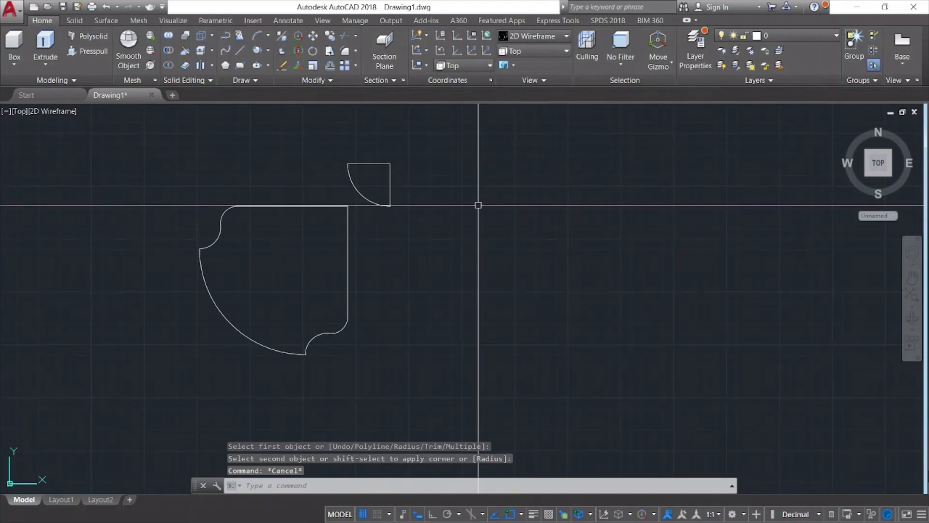
key("Escape")
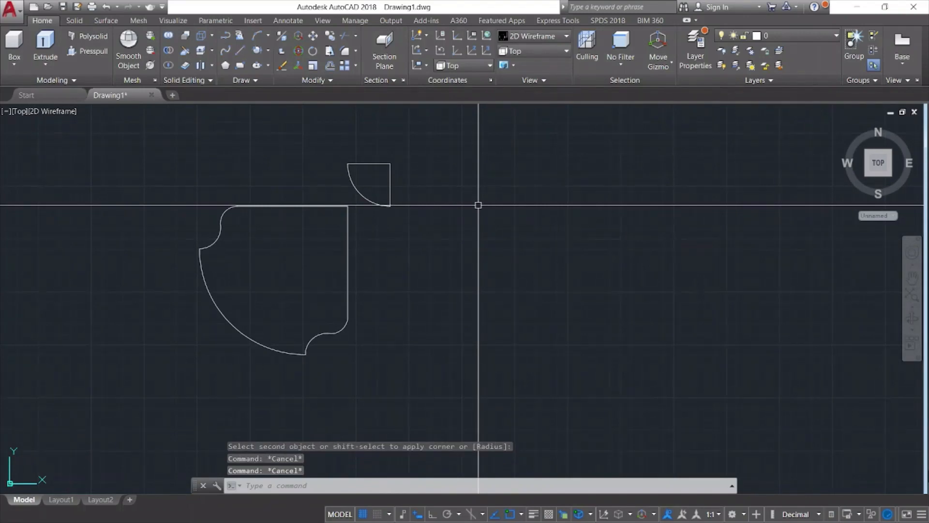
Create polyline boundaries from points inside the large notched profile and the small quarter-round profile.
key("Return")
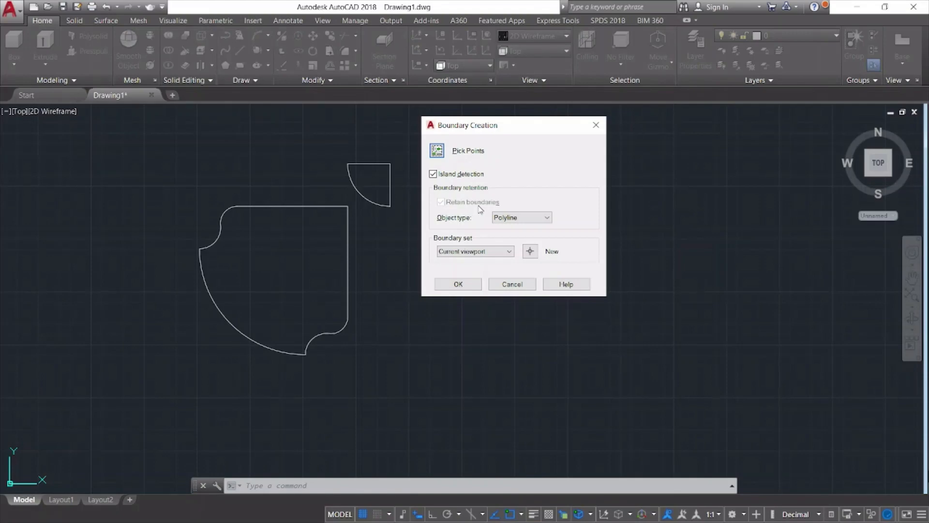
left_click(437, 151)
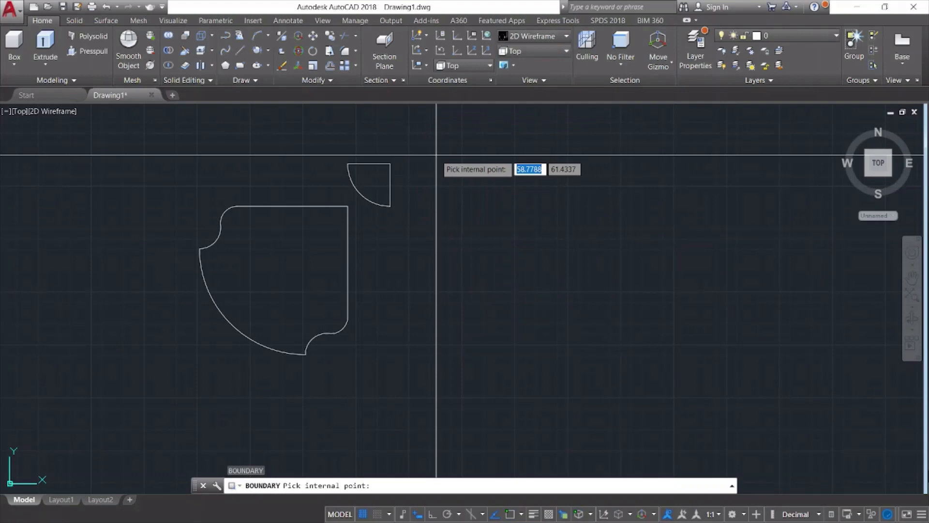
left_click(299, 279)
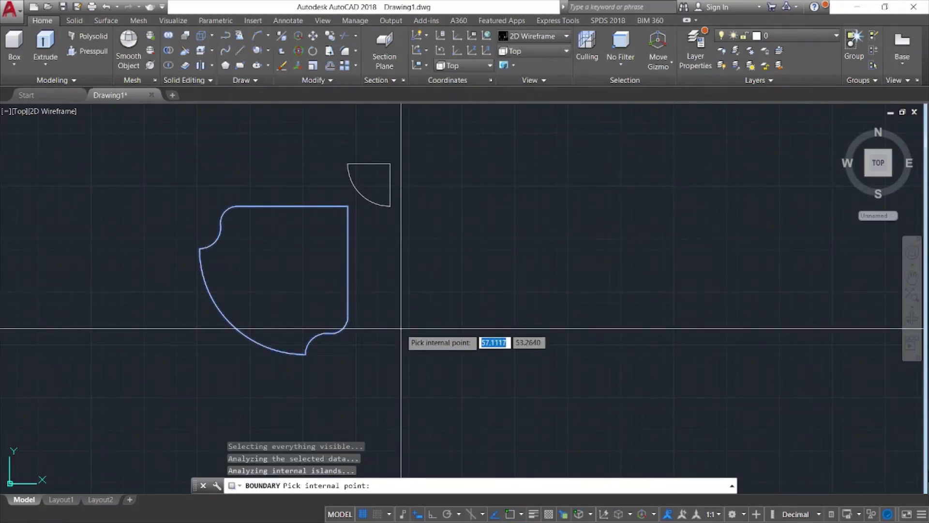
left_click(379, 182)
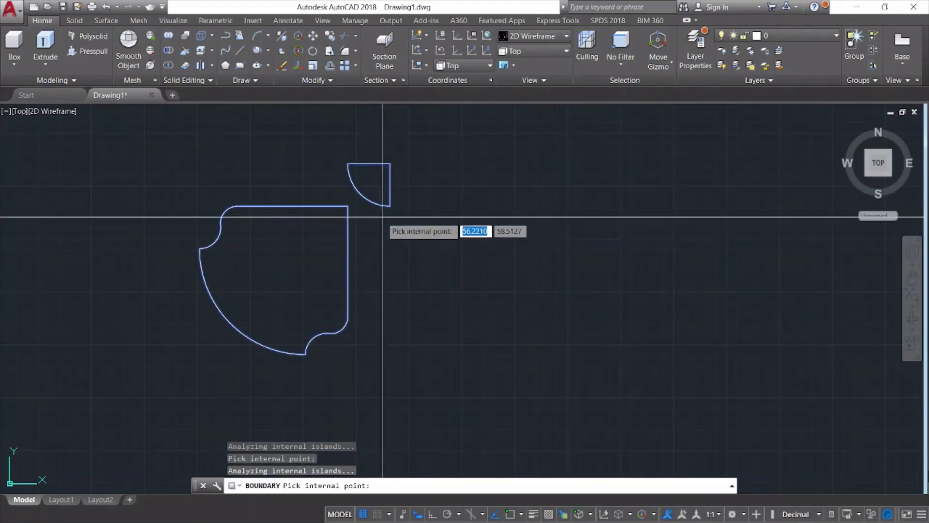
key("Return")
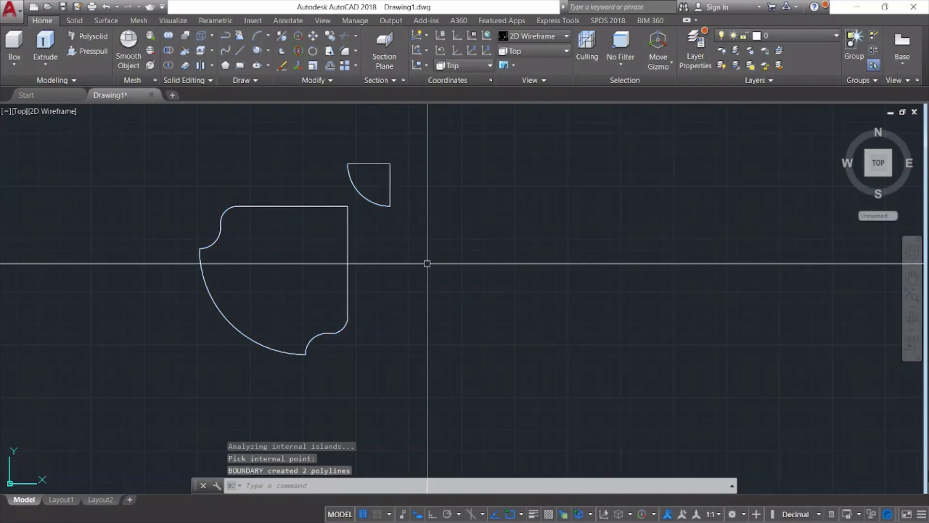
key("Return")
key("Escape")
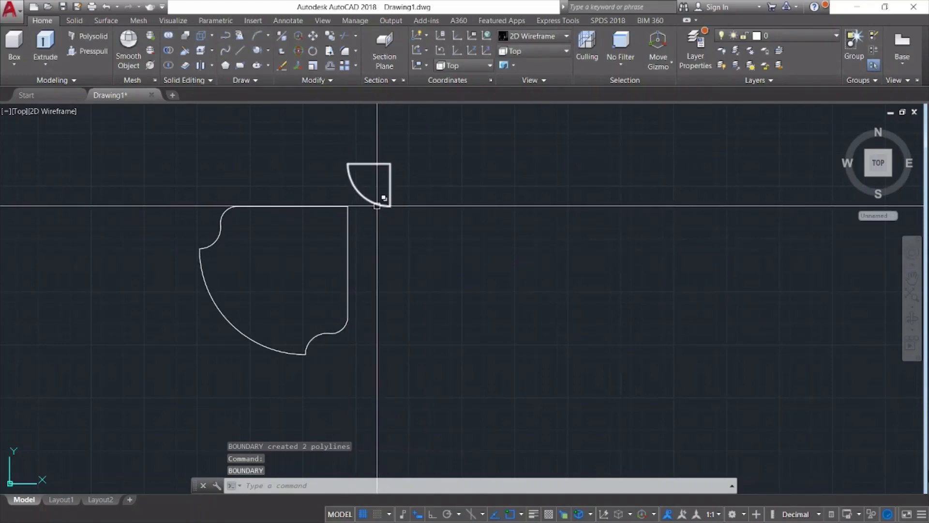
Move the two new boundary polylines horizontally to the right, clear of the original outlines, with Ortho on.
key("Escape")
type("m")
key("Return")
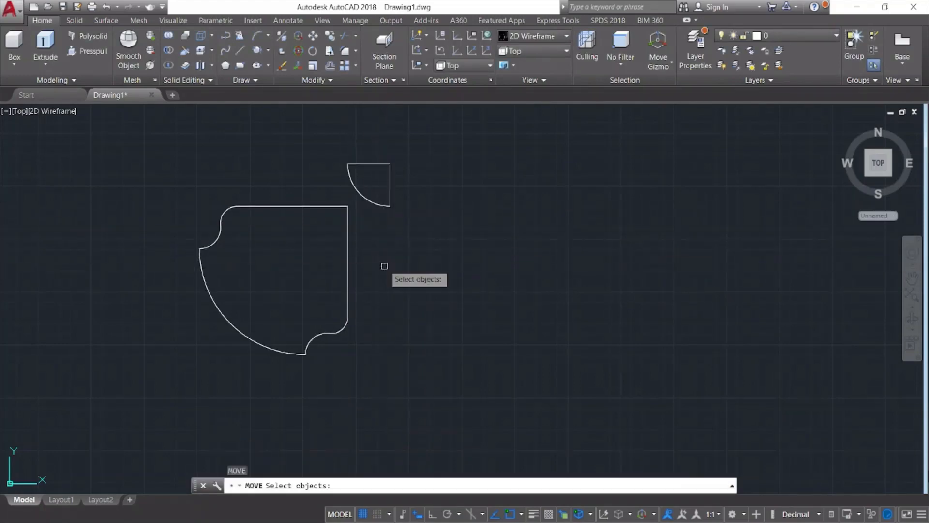
left_click(349, 250)
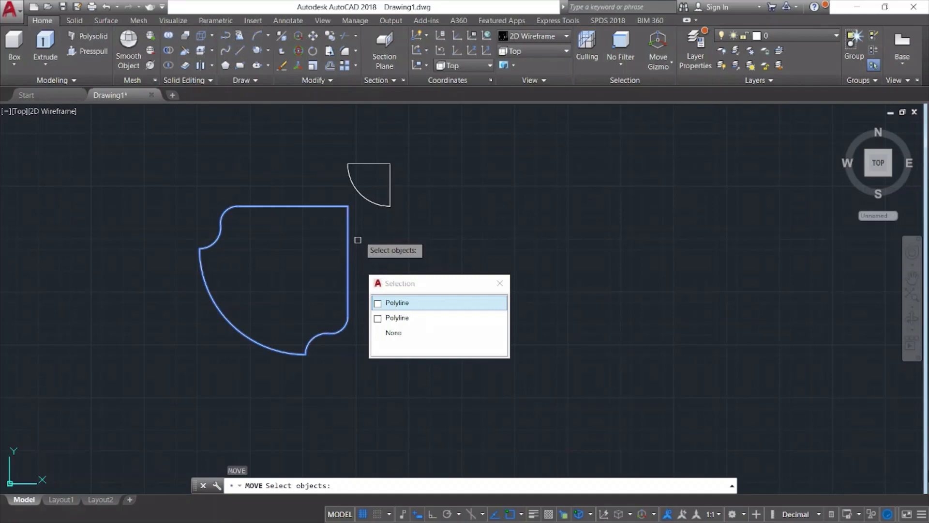
left_click(371, 204)
key("Return")
left_click(349, 205)
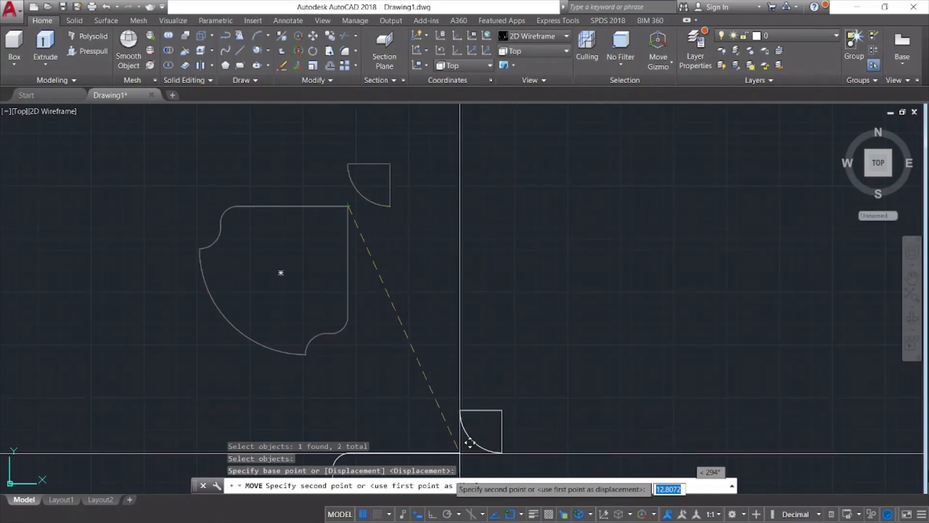
key("F8")
left_click(577, 213)
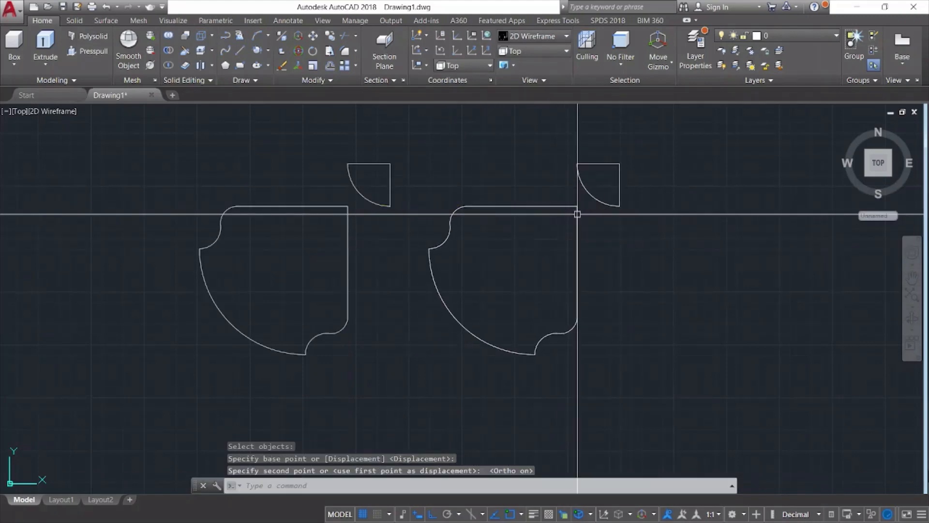
key("Escape")
Delete the original line and arc outlines of both profiles, on the left of the polyline copies.
left_click(160, 123)
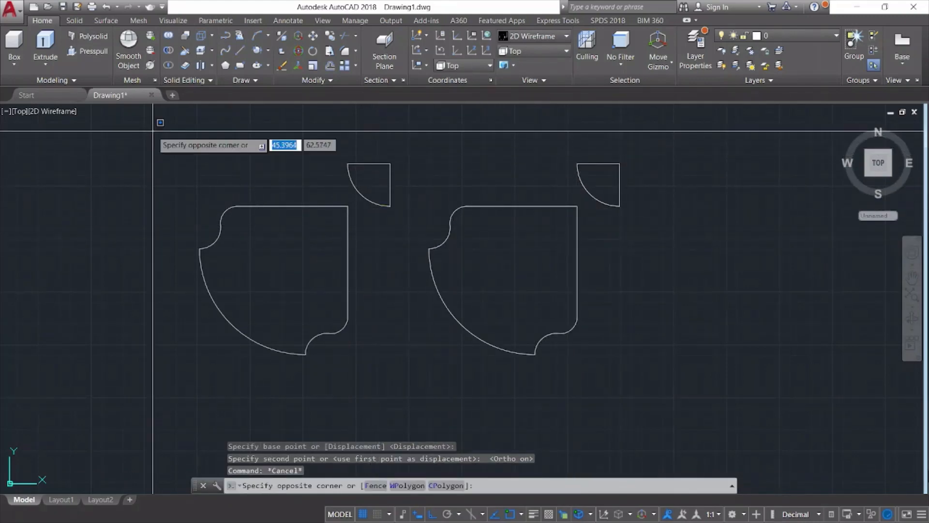
key("Escape")
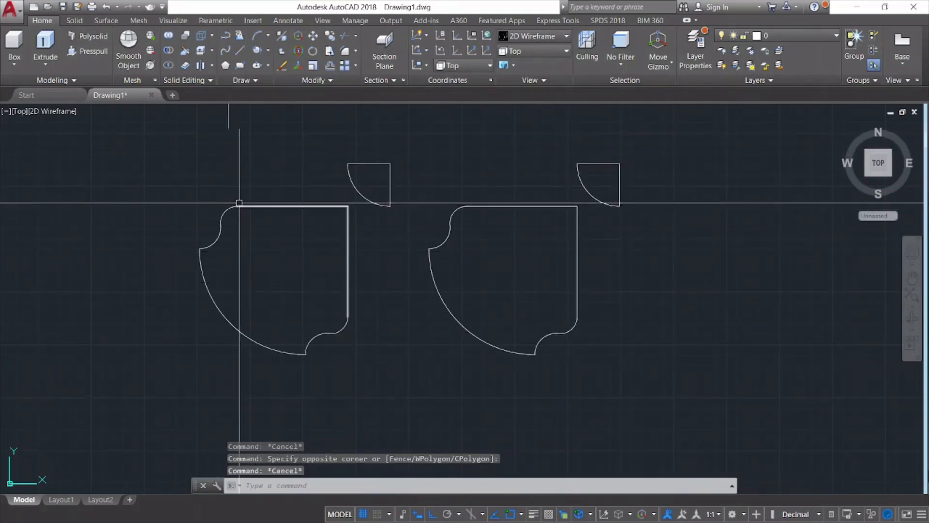
left_click(135, 140)
left_click(381, 203)
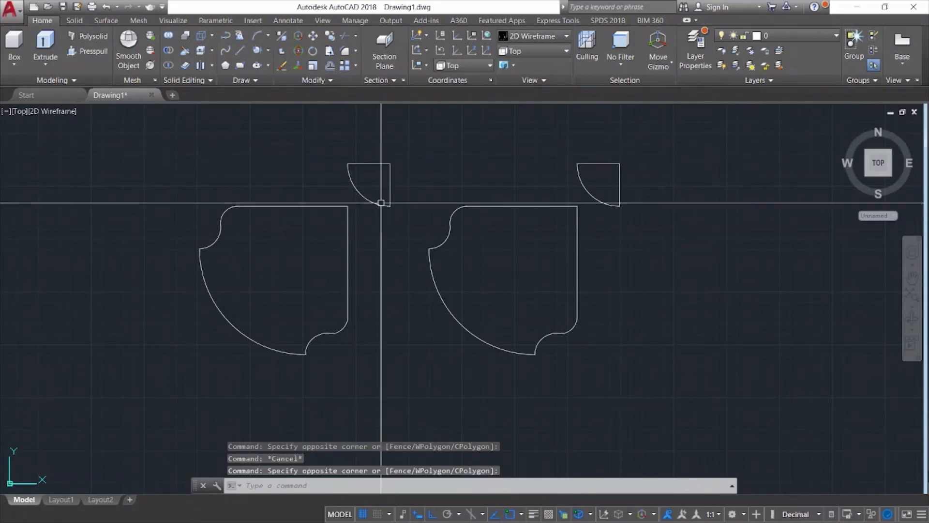
key("Escape")
left_click(191, 139)
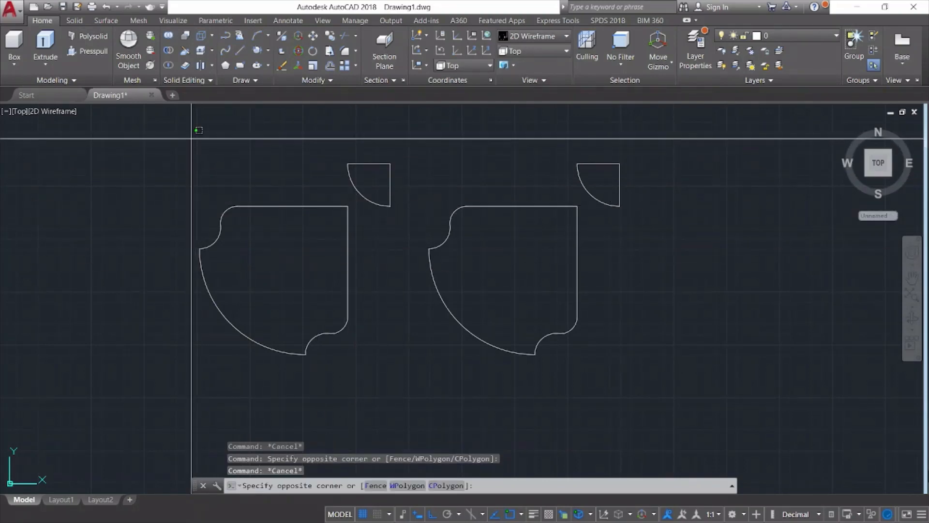
left_click(395, 408)
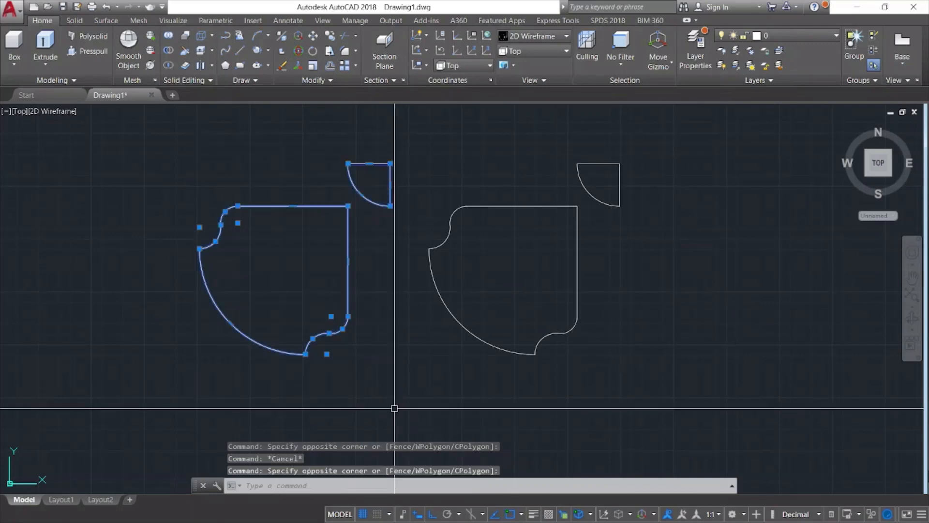
key("Delete")
Orbit to a low 3D view of the profiles from the front and turn the grid off.
middle_click_drag(394, 405, 180, 366)
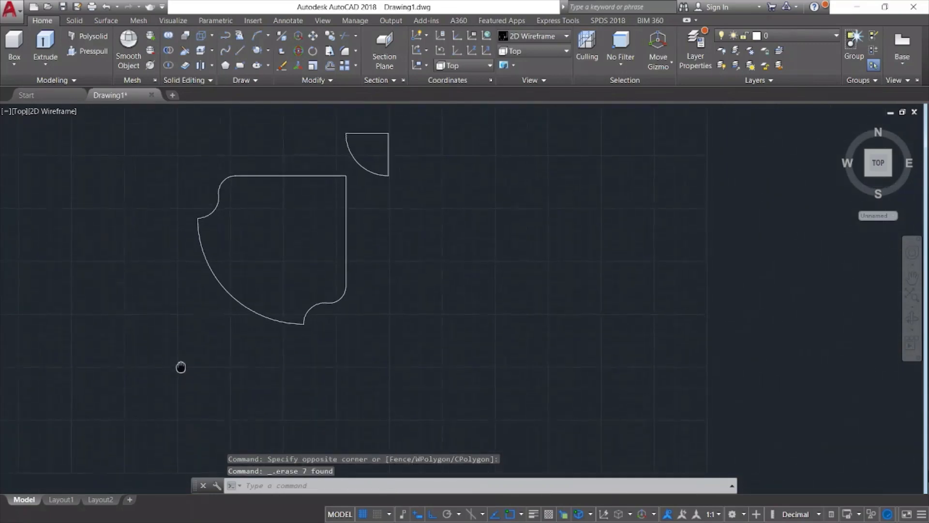
key("Escape")
left_click(844, 127)
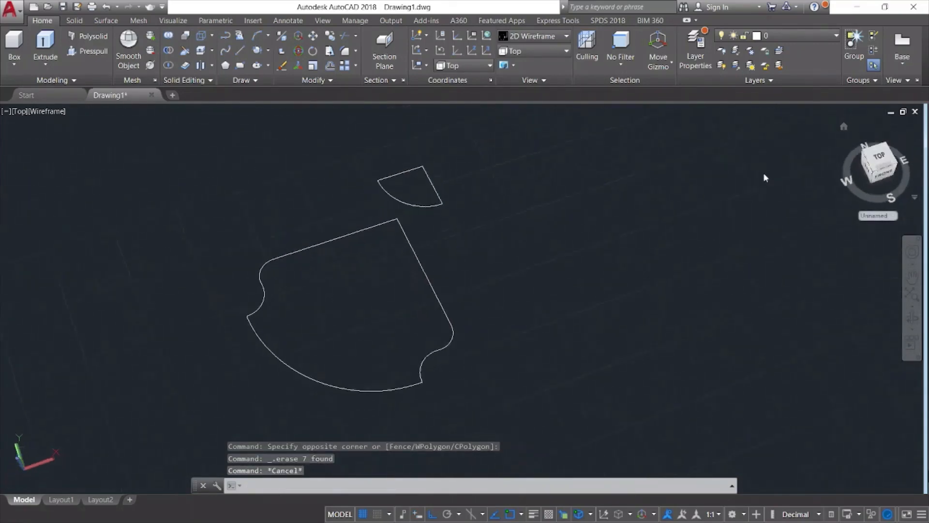
left_click(911, 318)
left_click_drag(890, 319, 691, 280)
key("Escape")
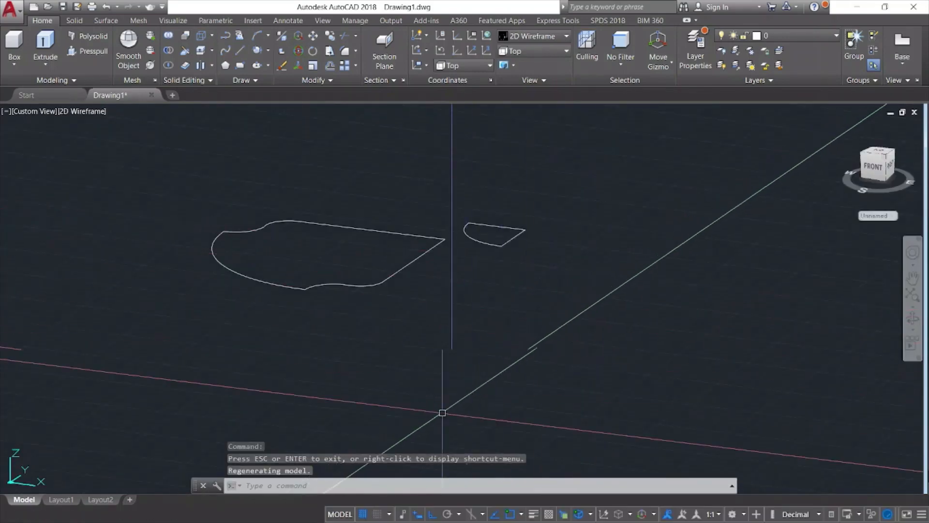
key("F7")
scroll(461, 428, "down", 4)
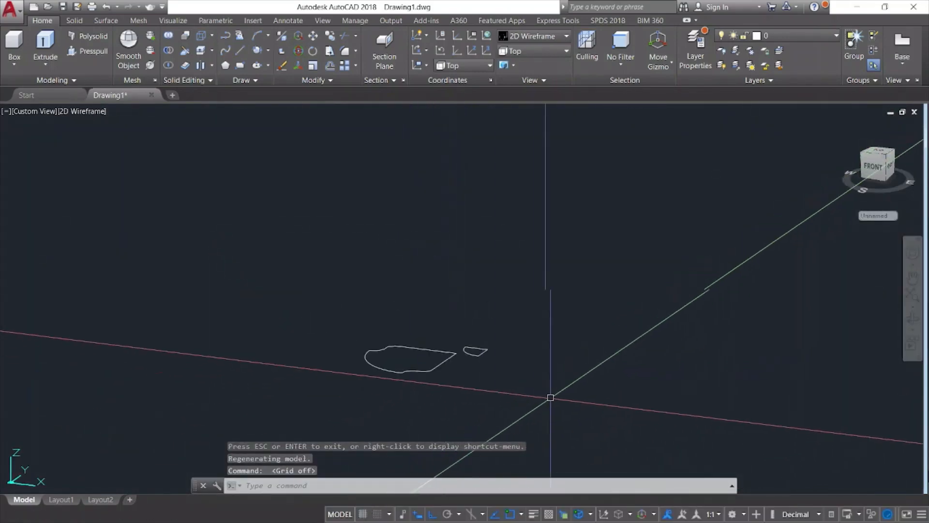
middle_click_drag(551, 398, 488, 315)
key("Escape")
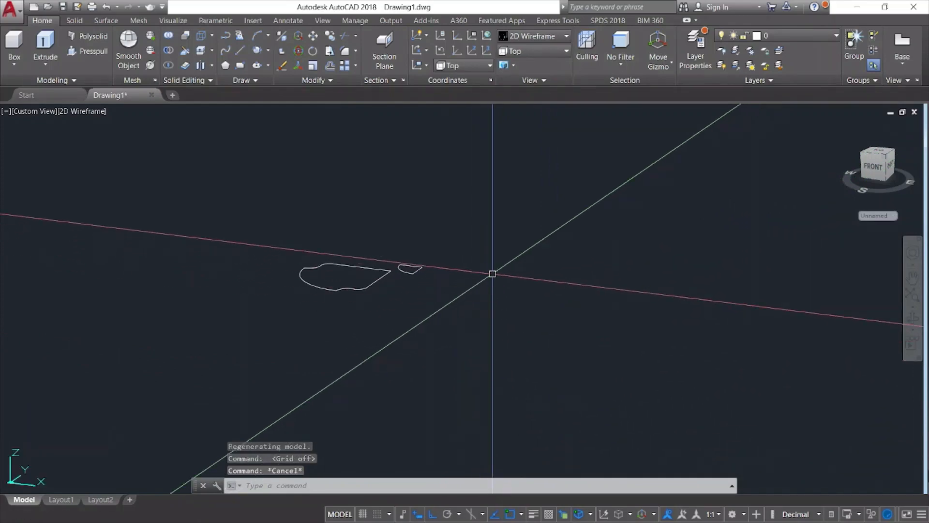
Move the small quarter-round profile 50 units straight down along the Z axis, starting from its corner.
key("Return")
left_click(421, 268)
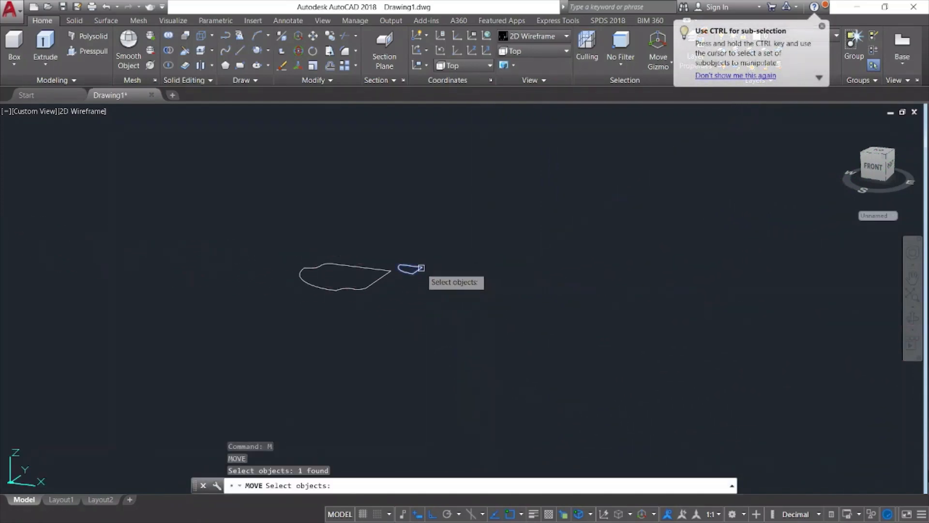
key("Return")
left_click(422, 268)
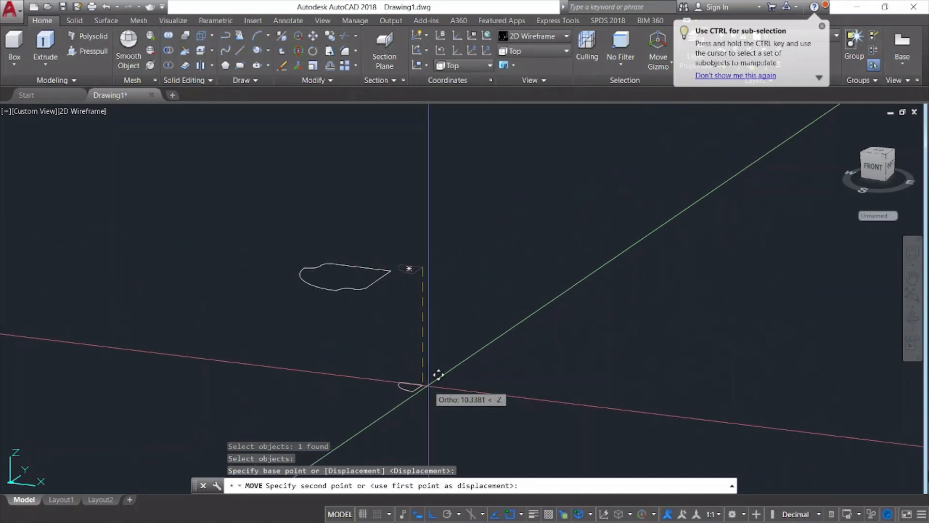
scroll(430, 387, "down", 2)
middle_click_drag(431, 387, 448, 315)
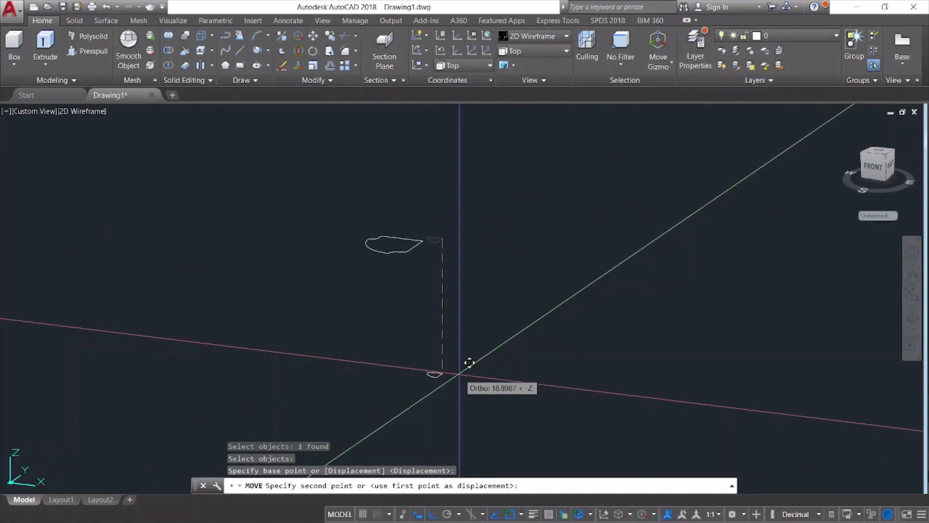
type("50")
key("Return")
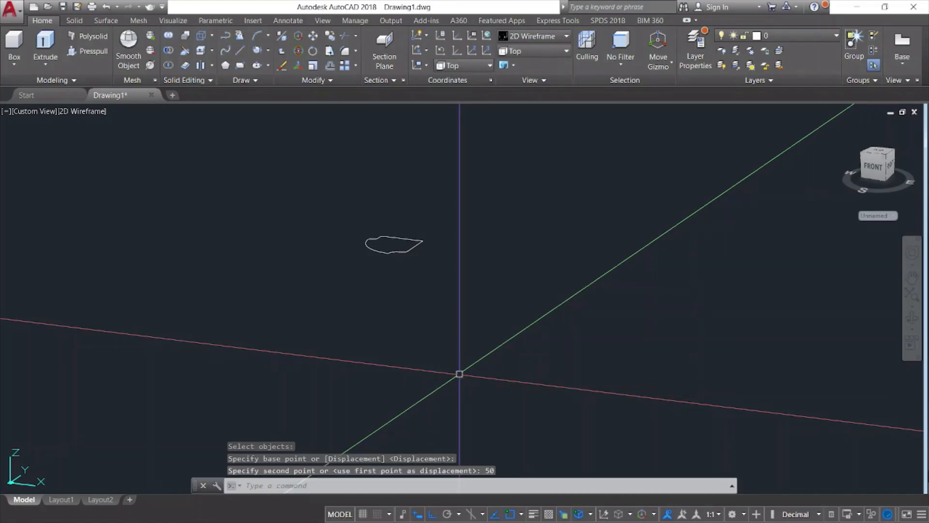
Move only the UCS origin onto the curved left end of the large profile, with Ortho off.
scroll(459, 373, "down", 5)
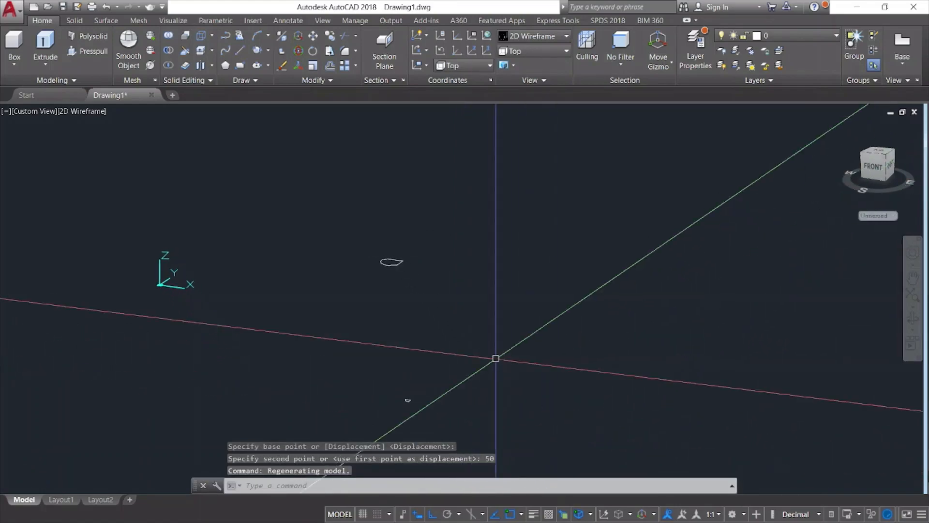
middle_click_drag(496, 359, 500, 344, "shift")
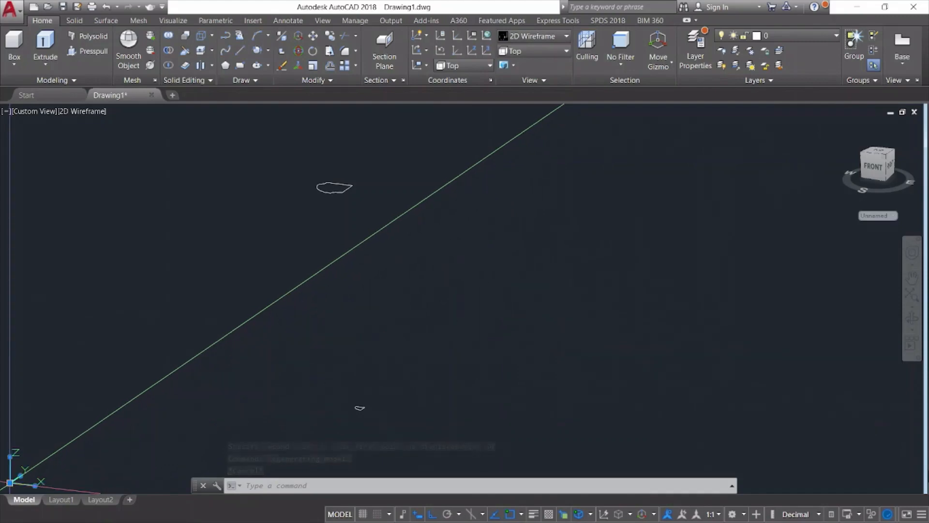
left_click(11, 482)
mouse_move(10, 483)
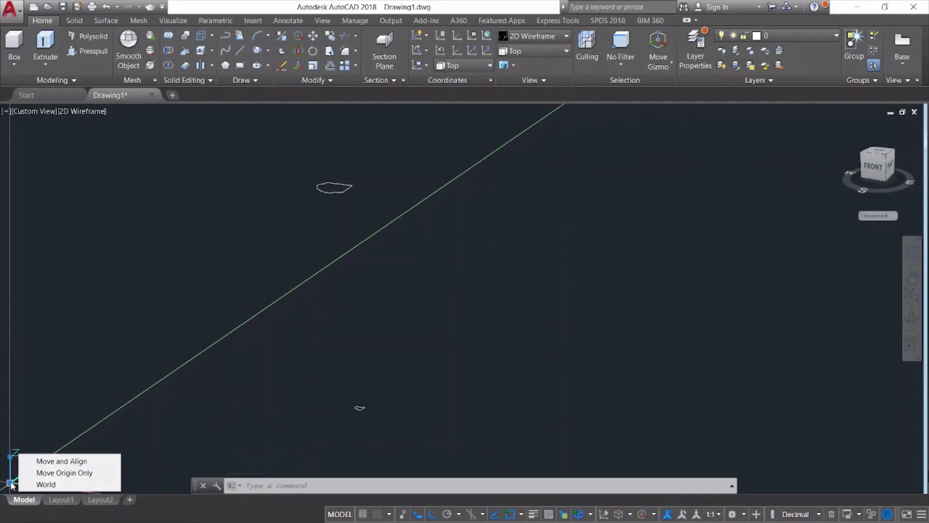
left_click(38, 474)
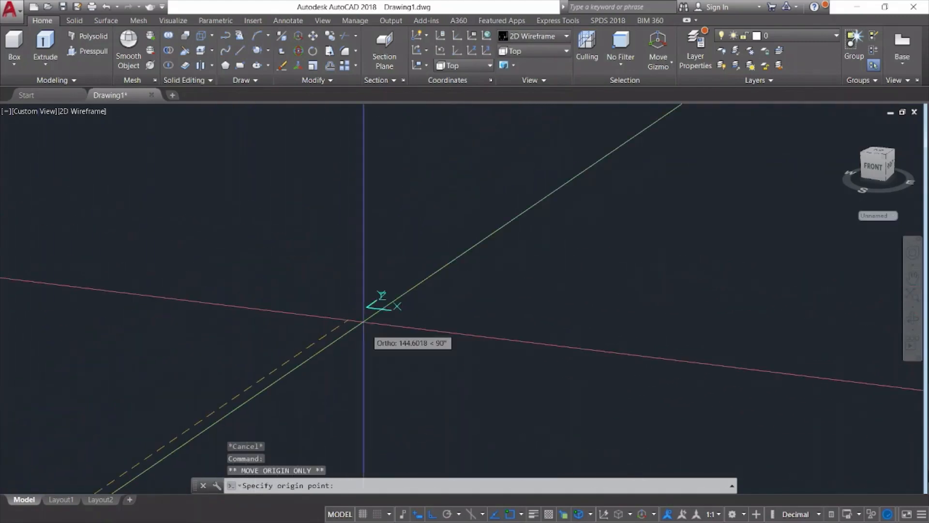
middle_click_drag(389, 191, 388, 213)
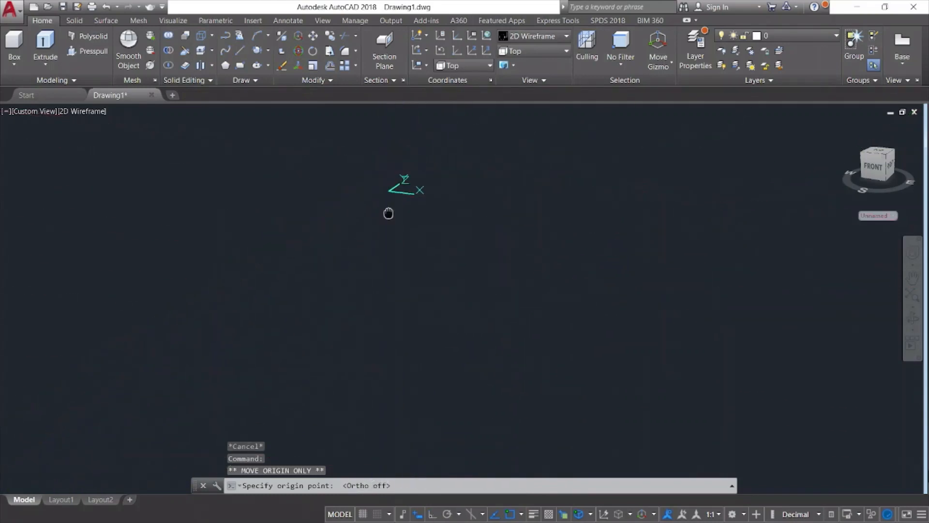
middle_click_drag(501, 233, 393, 448)
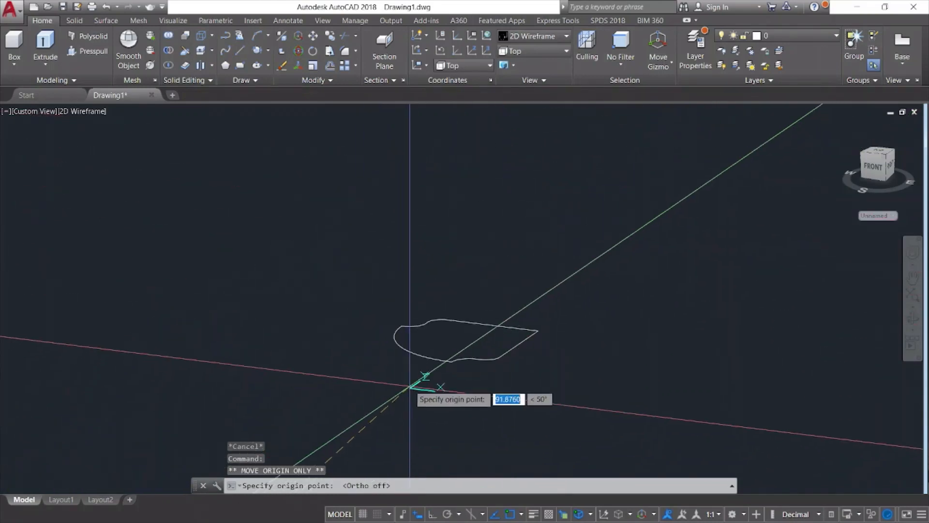
left_click(402, 348)
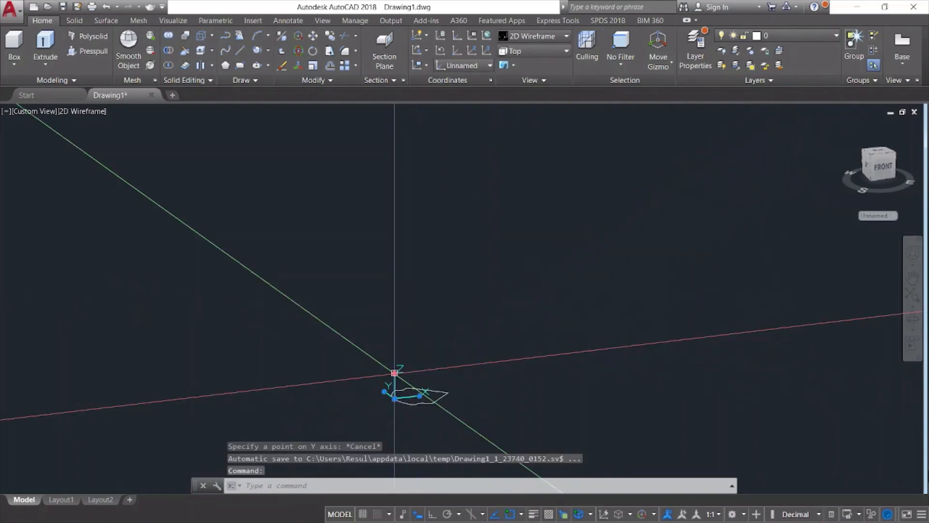
Redirect the UCS Z axis horizontally so the XY plane stands upright, and orbit to see the profiles edge-on.
left_click(395, 373)
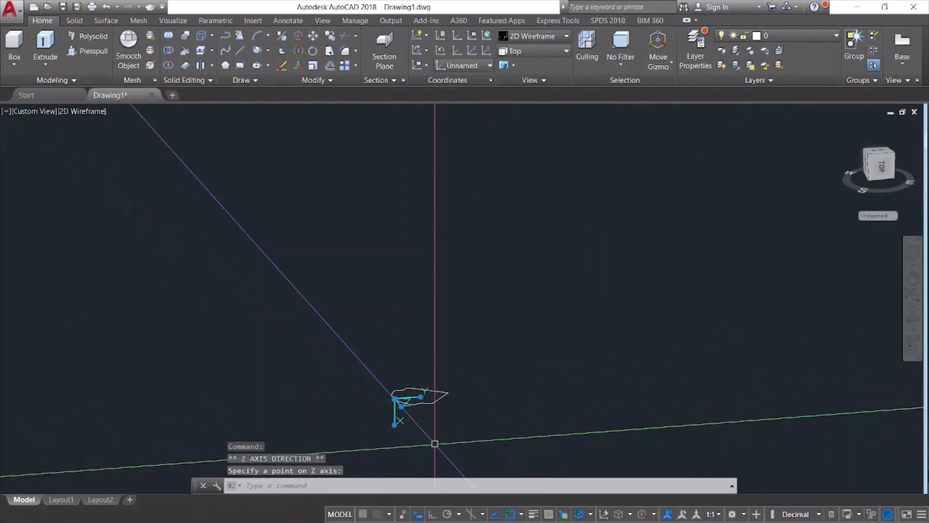
key("Escape")
middle_click_drag(535, 442, 492, 367)
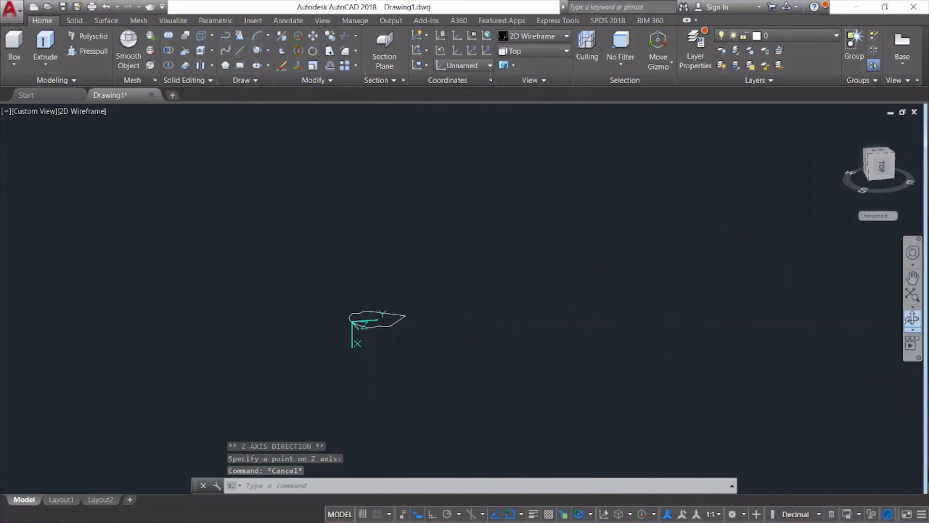
middle_click_drag(710, 418, 710, 417, "shift")
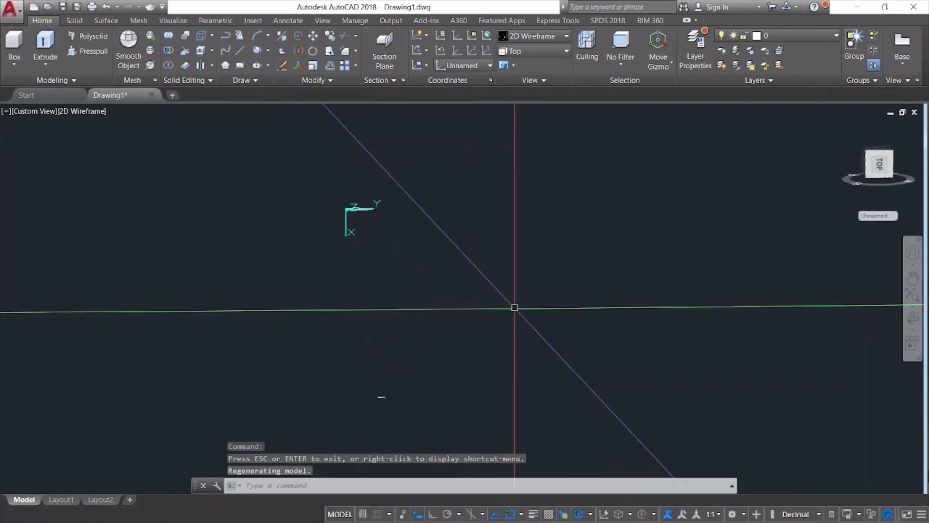
middle_click_drag(515, 303, 523, 314)
key("Escape")
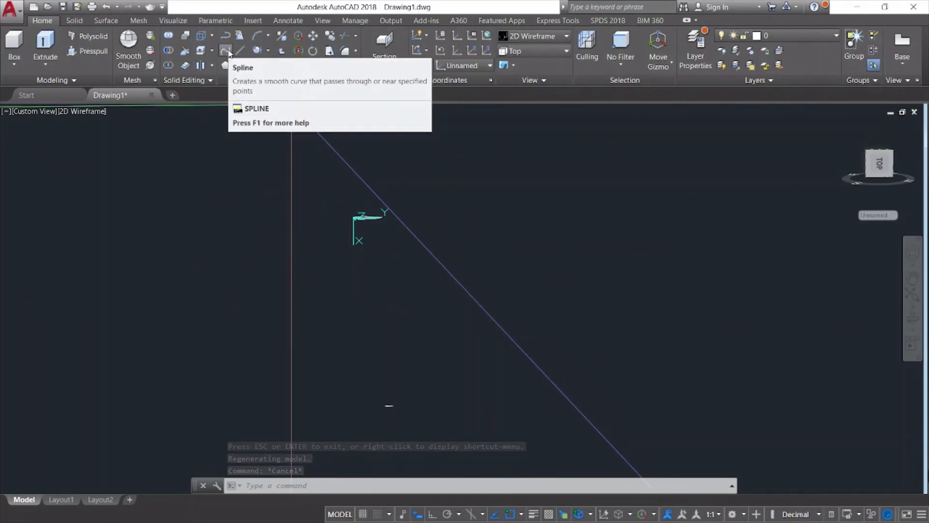
Begin a spline at the UCS origin on the large profile and place its second point about 14 units straight down with Ortho on.
left_click(229, 53)
scroll(359, 227, "up", 7)
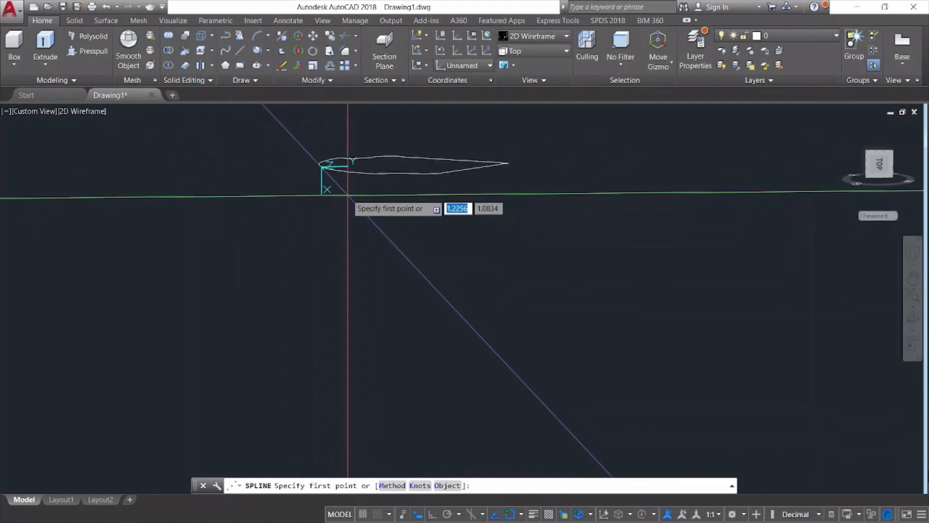
scroll(325, 253, "down", 3)
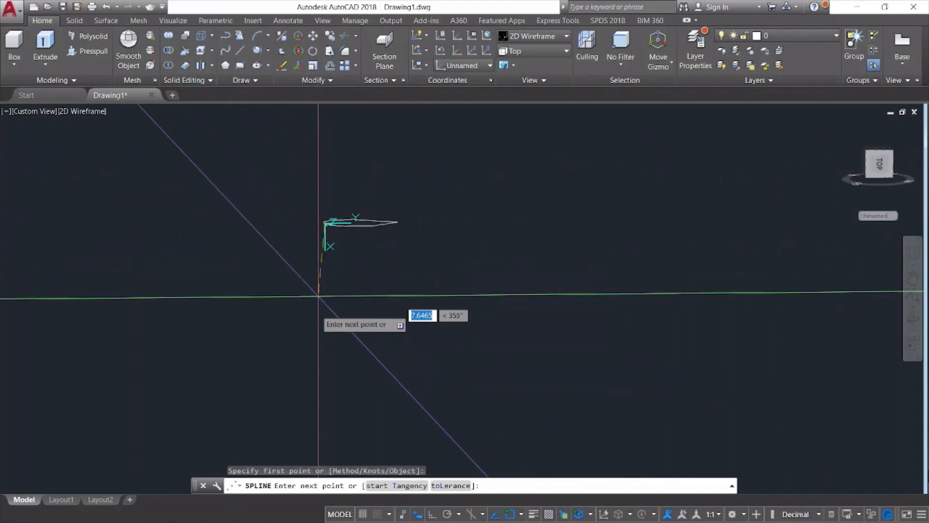
mouse_move(343, 336)
middle_mouse_down()
mouse_move(349, 349)
mouse_move(344, 282)
middle_mouse_up()
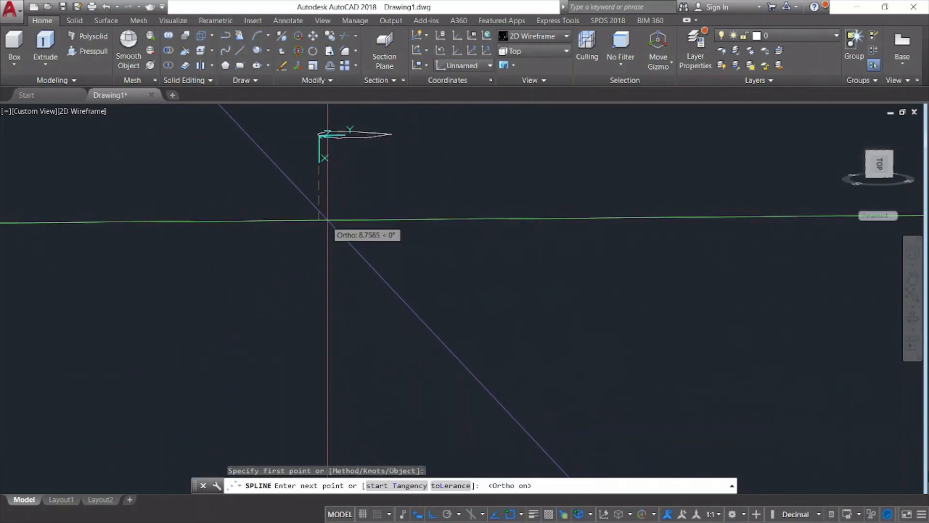
scroll(321, 227, "down", 2)
scroll(321, 228, "down", 4)
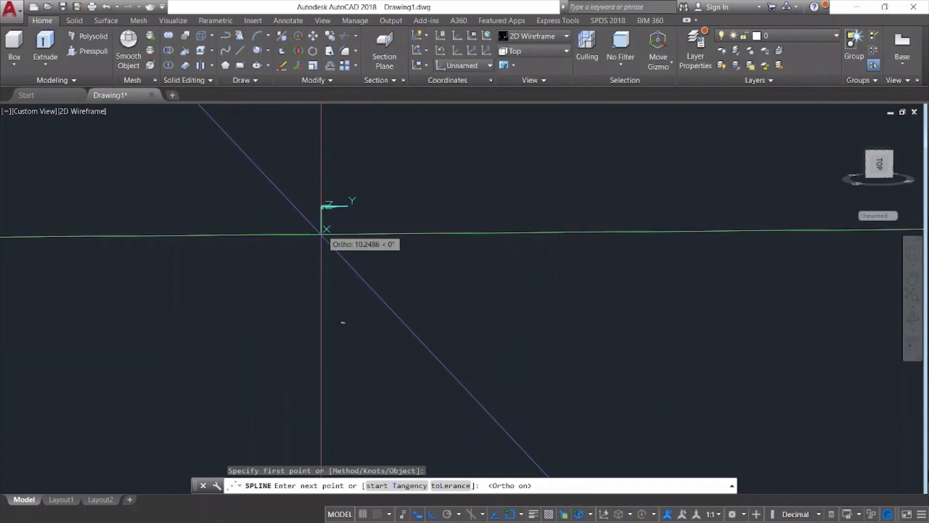
scroll(321, 231, "up", 2)
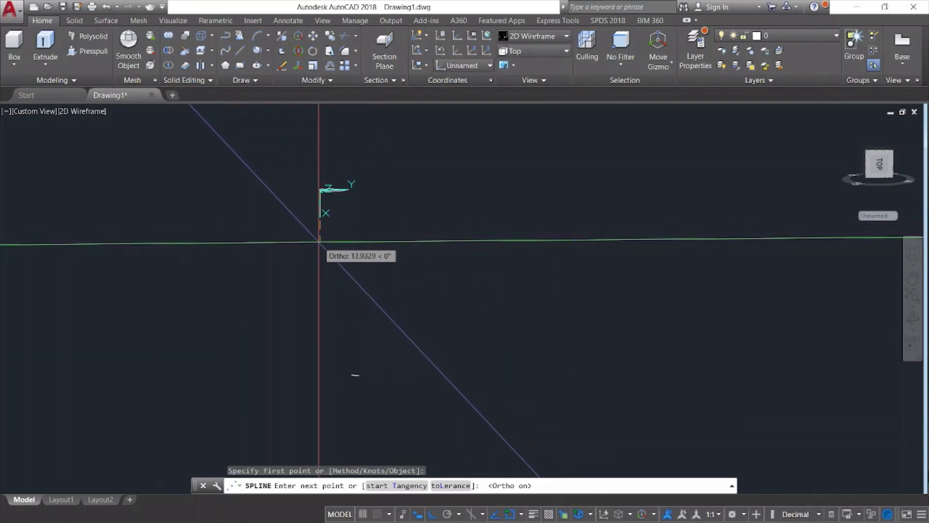
left_click(318, 241)
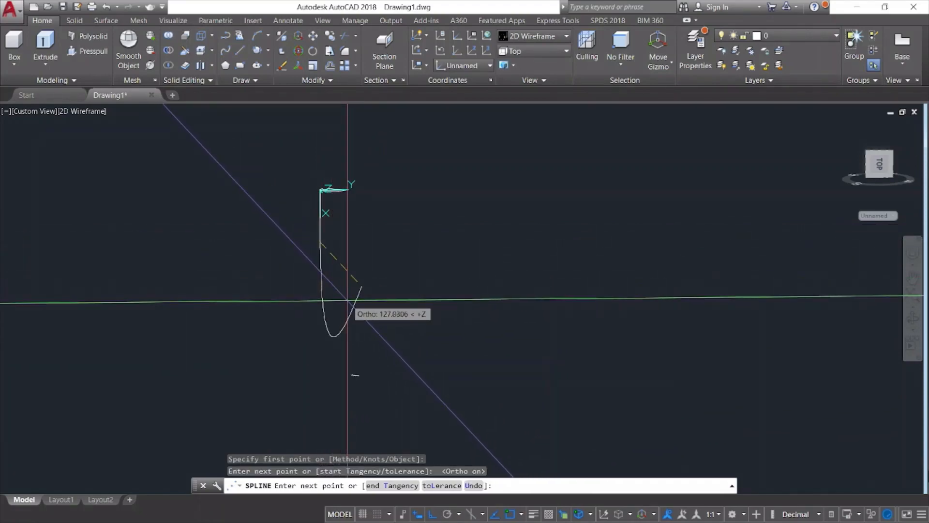
Turn Ortho off, add two more fit points forming a gentle S, and end the spline on the small profile's left end.
left_click(432, 514)
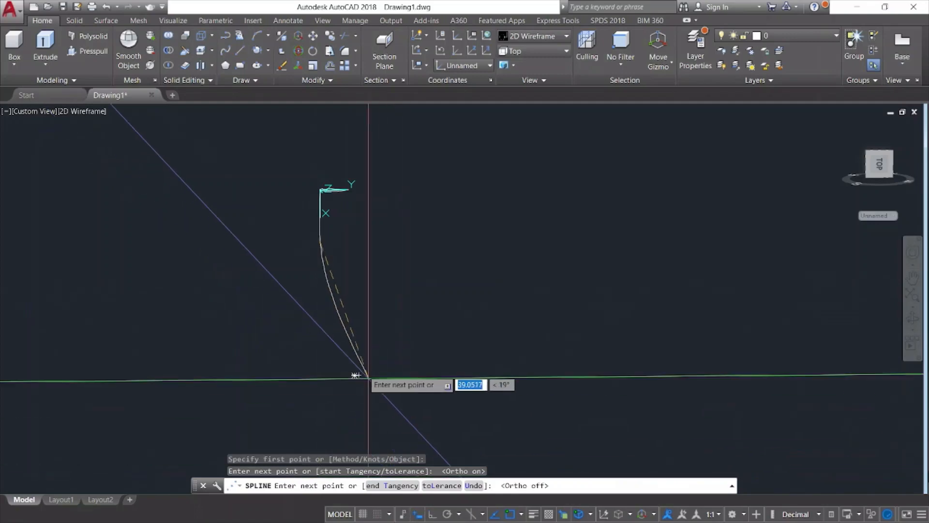
left_click(338, 289)
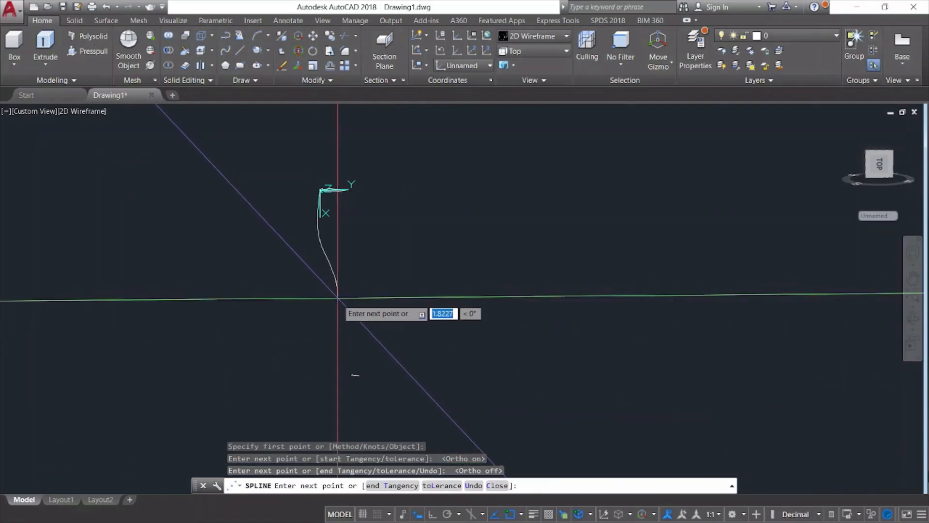
left_click(351, 356)
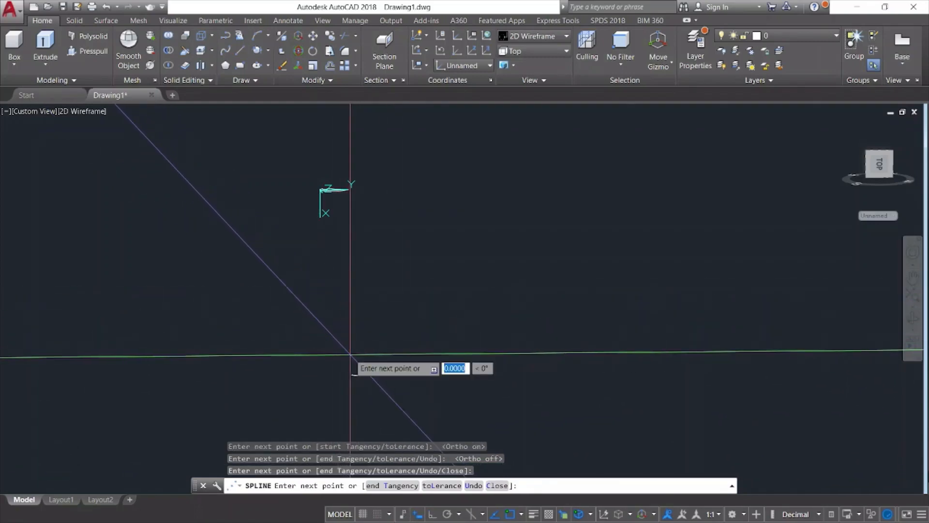
scroll(353, 375, "up", 10)
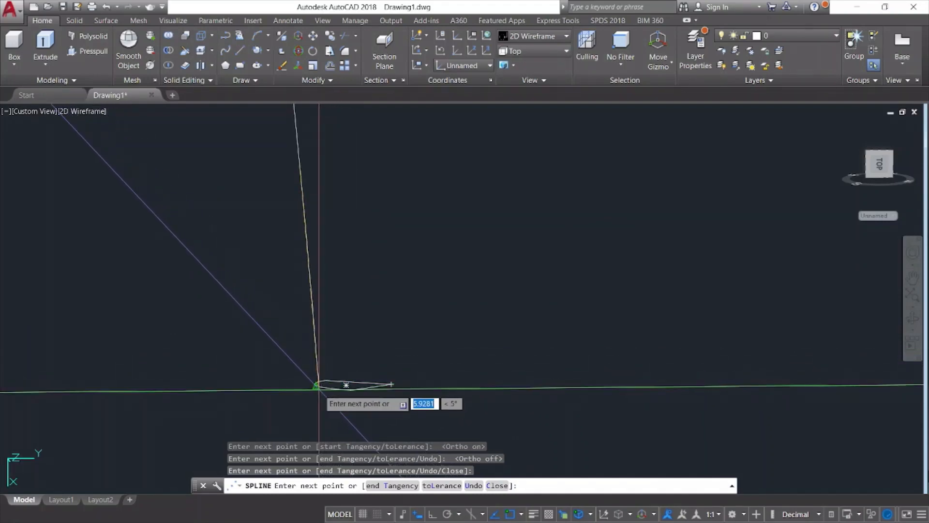
left_click(318, 386)
key("Return")
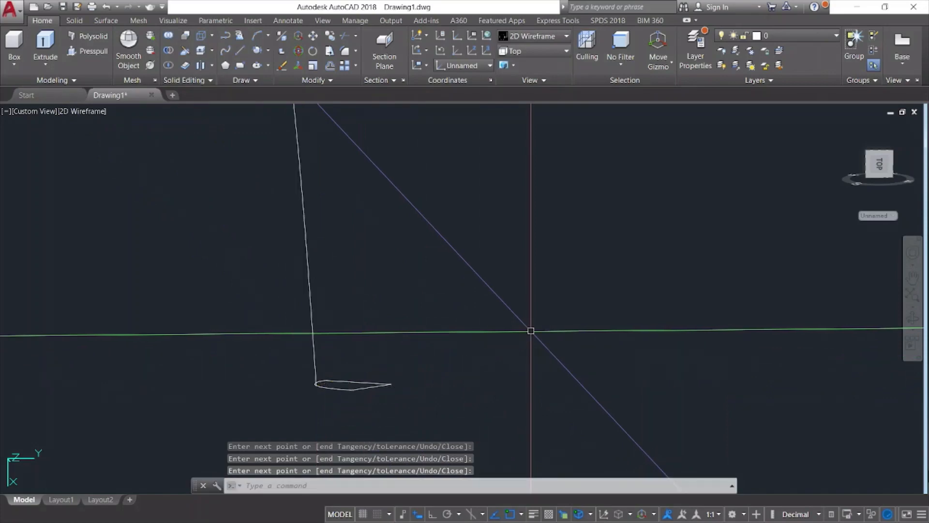
key("Escape")
scroll(531, 331, "down", 8)
middle_click_drag(670, 285, 463, 362)
scroll(463, 363, "down", 2)
key("Escape")
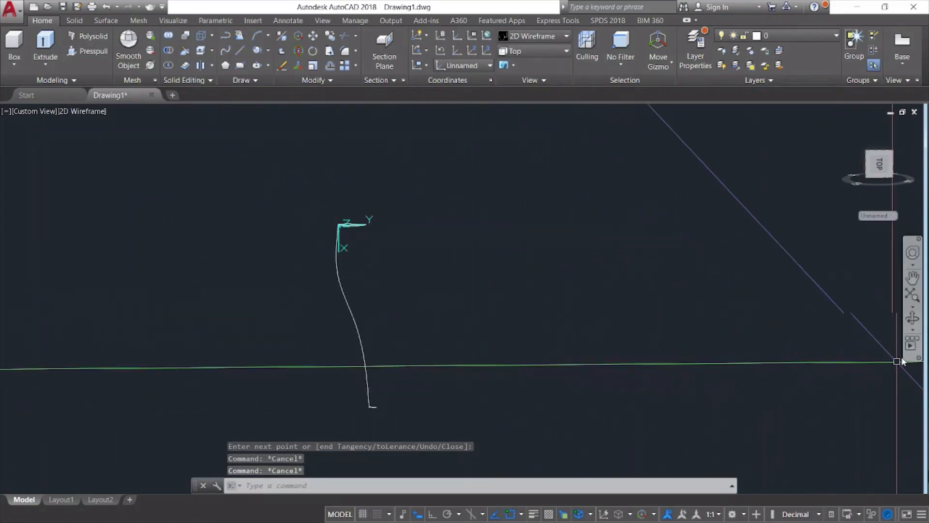
Orbit to a side view of the spline with the profiles edge-on, and turn Ortho on.
left_click(916, 326)
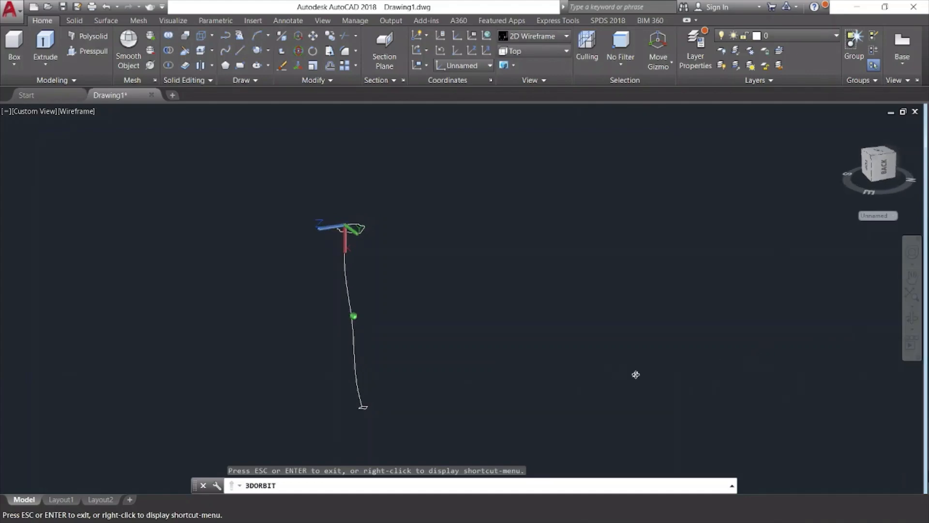
left_click_drag(591, 369, 597, 365)
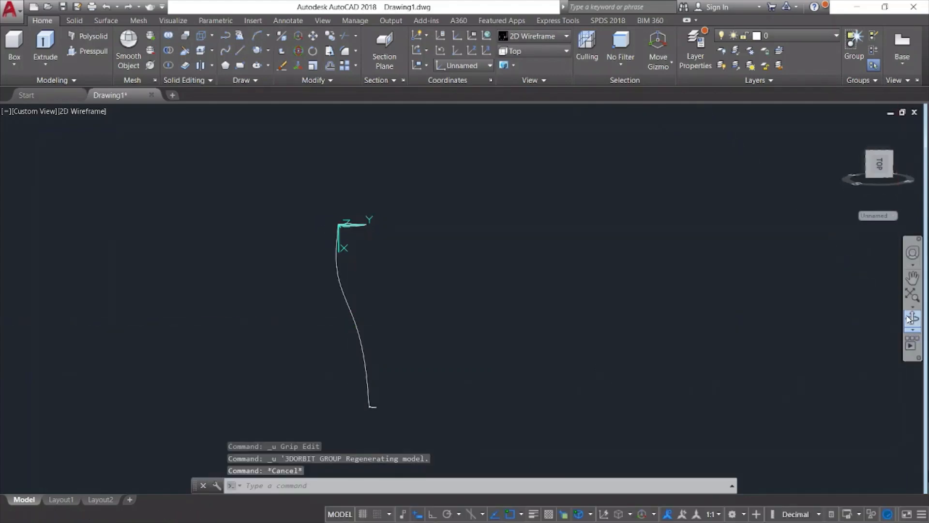
left_click(911, 318)
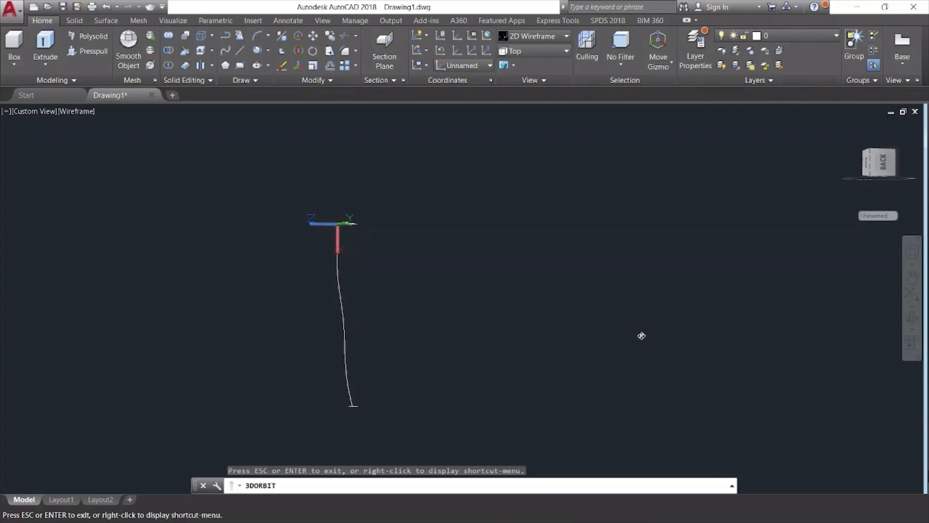
key("Escape")
key("F8")
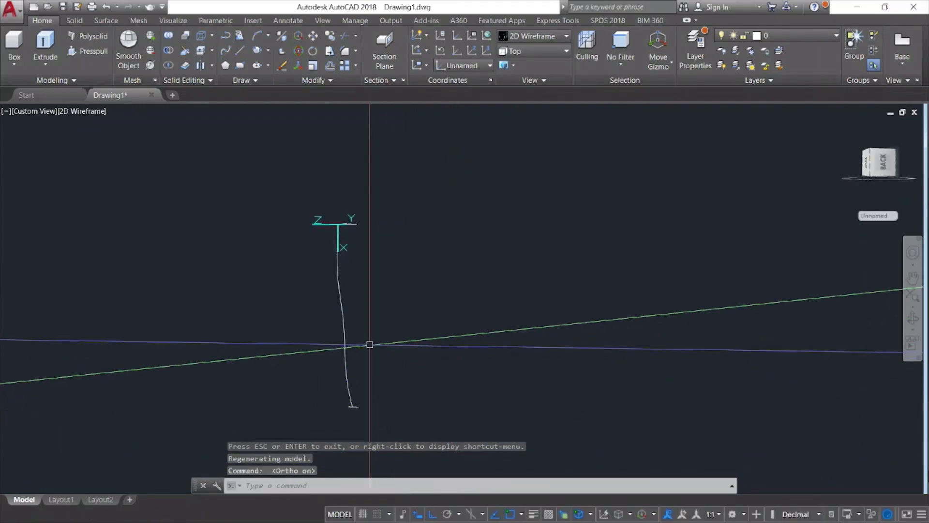
Stretch the spline's lower fit point about 1.7 units horizontally along the Y axis to straighten its lower part in side view.
left_click(344, 316)
key("Escape")
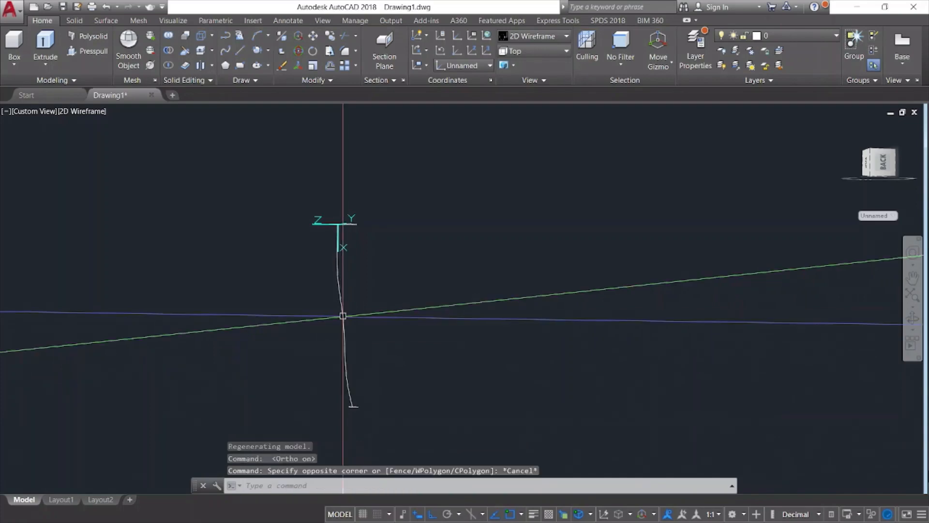
left_click(344, 317)
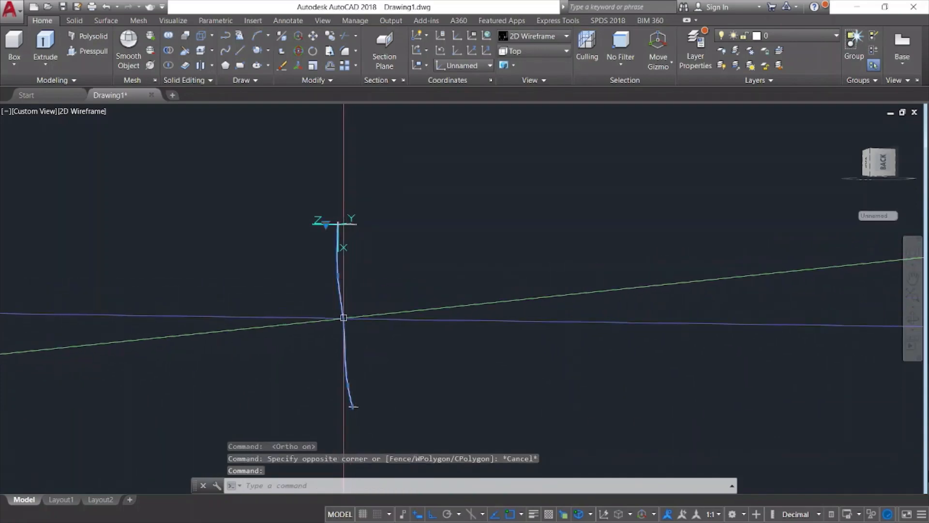
left_click(348, 385)
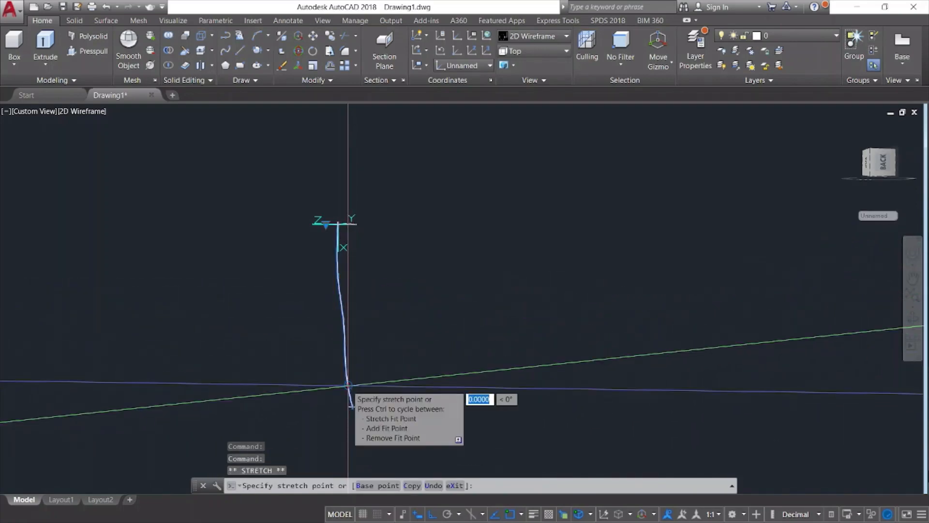
scroll(348, 384, "up", 5)
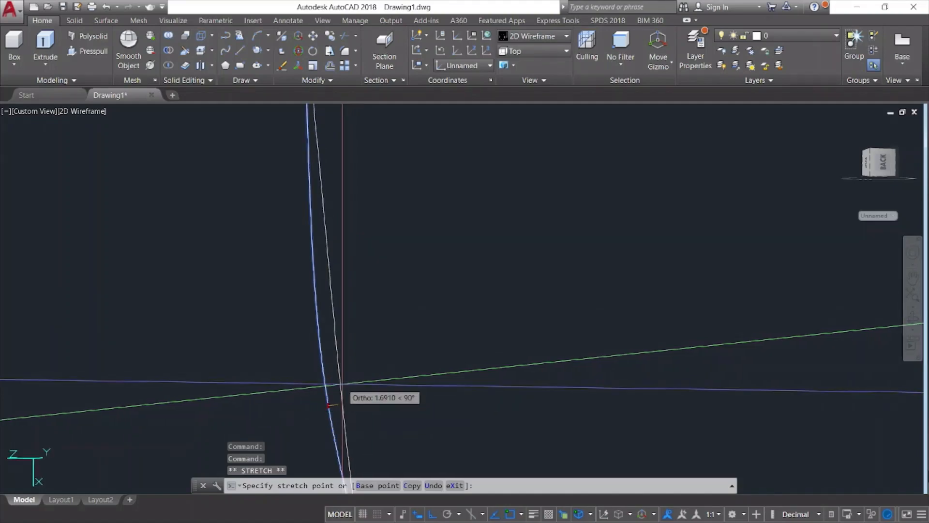
left_click(341, 384)
scroll(342, 384, "down", 5)
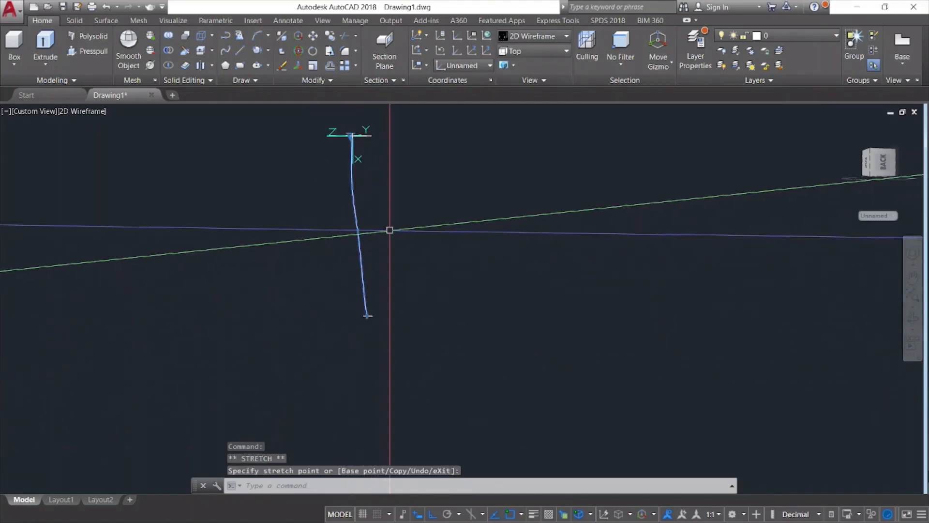
Stretch the spline's upper fit point slightly along the negative Z axis to straighten its upper part in side view.
left_click(352, 191)
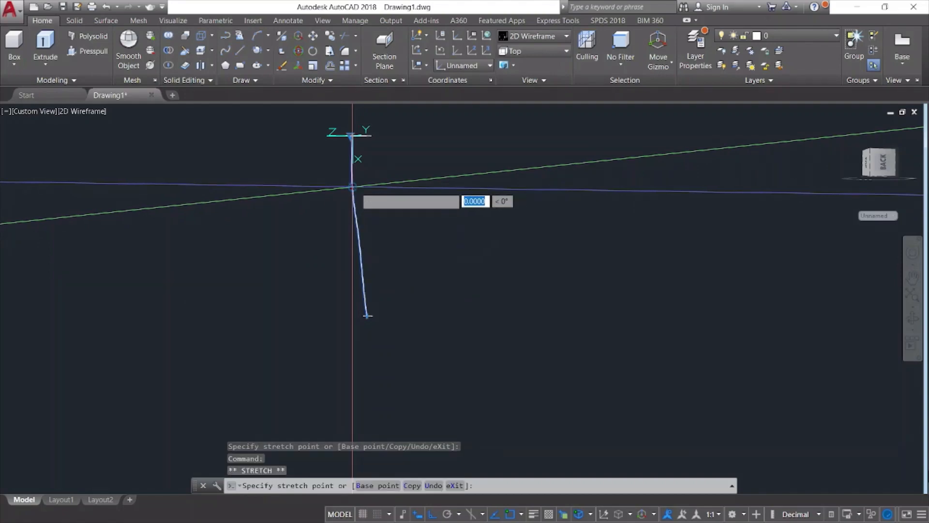
scroll(357, 188, "up", 5)
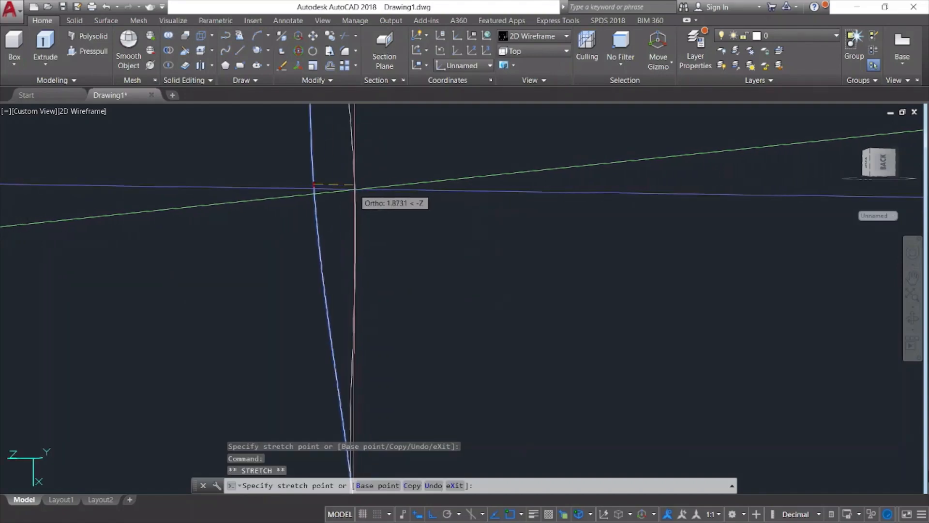
left_click(330, 185)
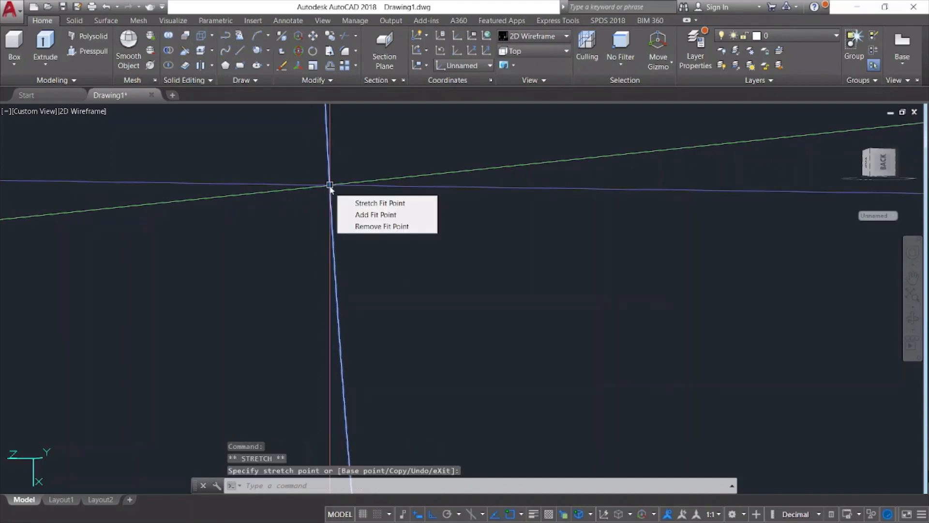
scroll(473, 280, "down", 5)
key("Escape")
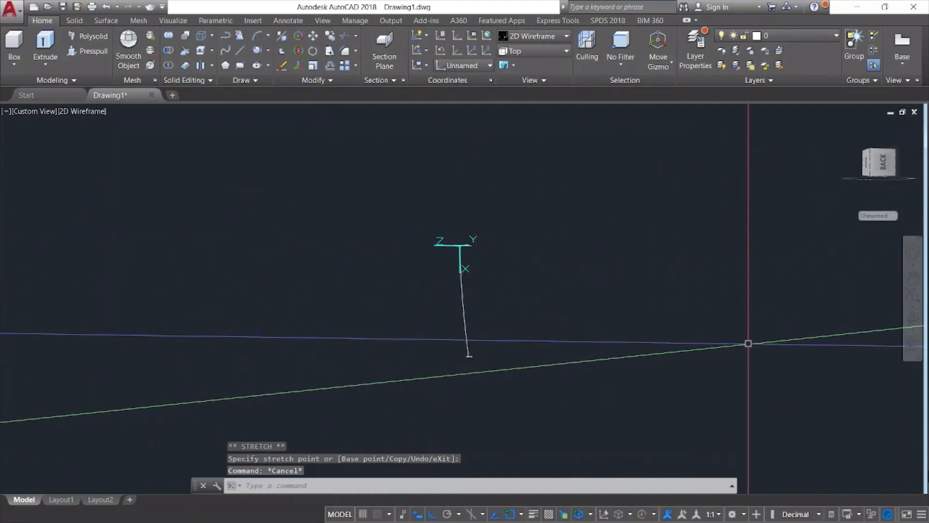
Orbit back to the front to examine the spline's S-shape between the two profiles.
left_click(912, 318)
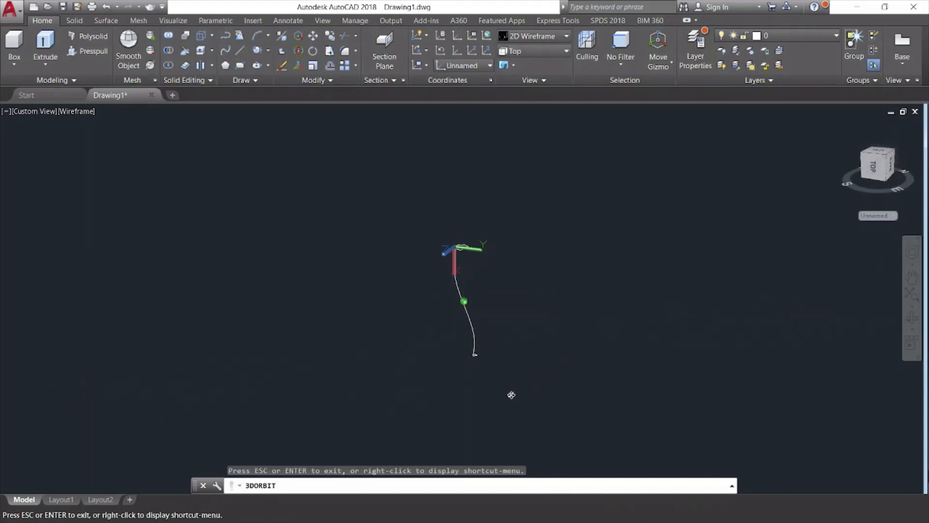
key("Escape")
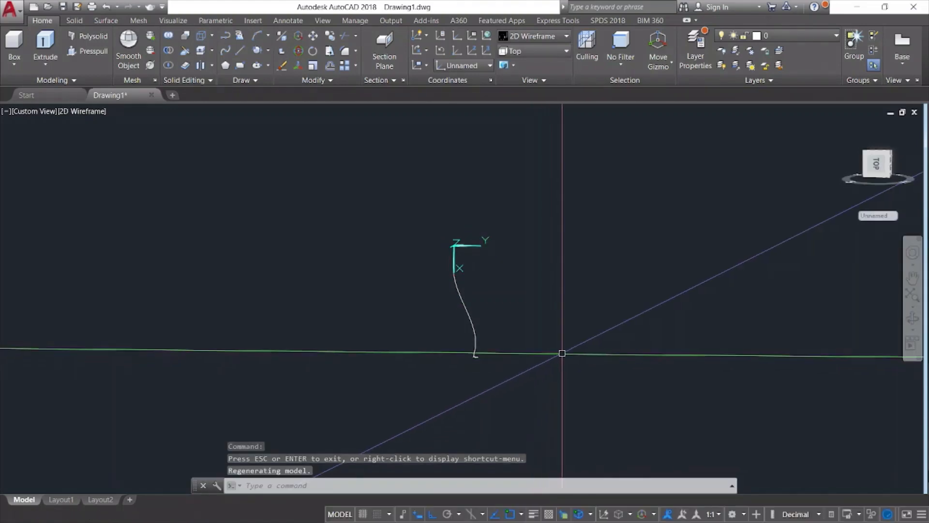
middle_click_drag(573, 338, 547, 341)
left_click_drag(413, 318, 427, 331)
key("Escape")
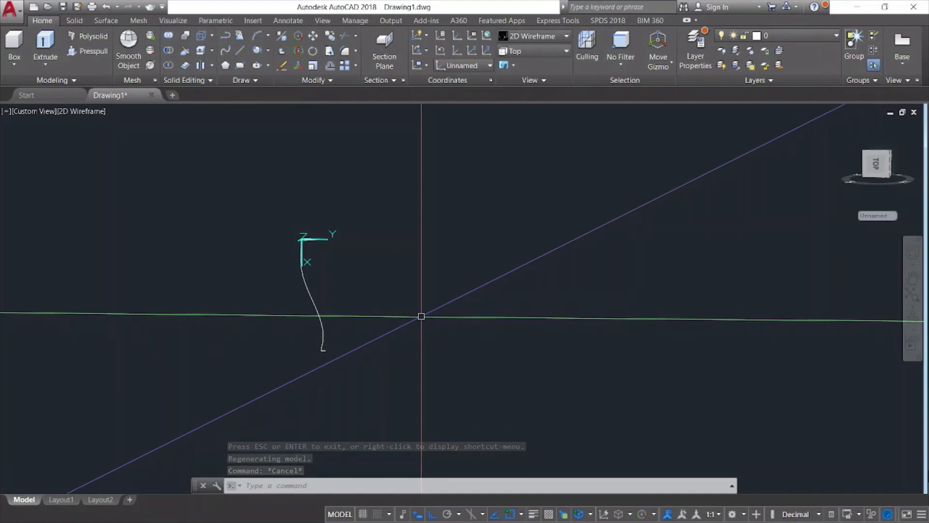
key("Escape")
Loft a solid from the large notched profile to the small quarter-round profile, using the S-shaped spline as the path.
left_click(51, 65)
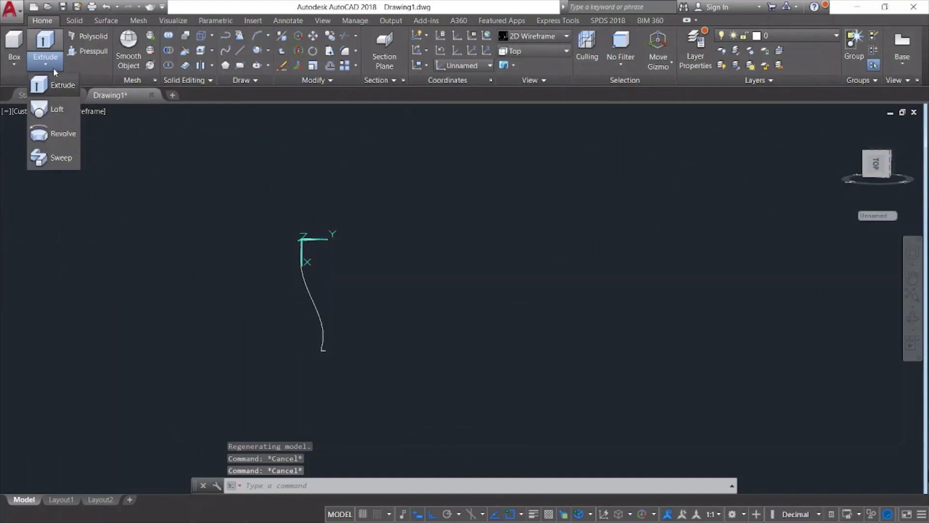
left_click(49, 113)
scroll(355, 320, "up", 4)
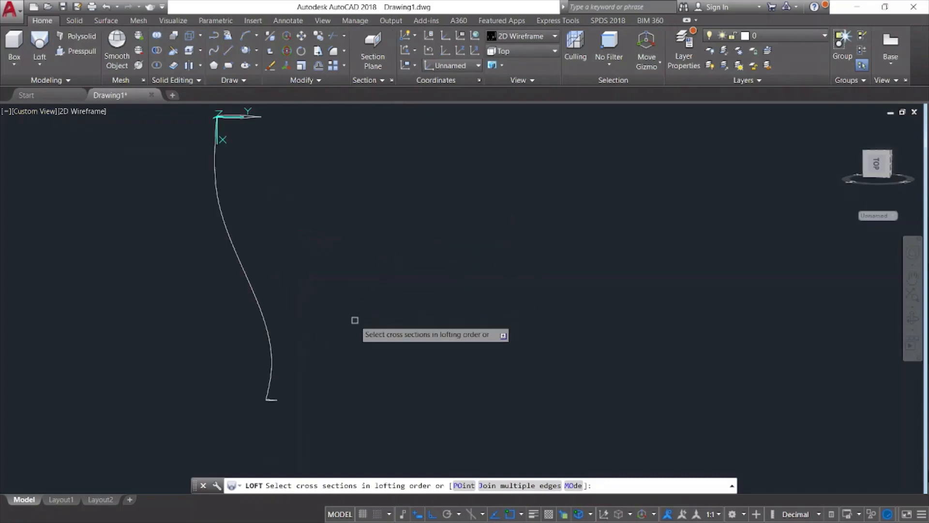
scroll(266, 131, "down", 2)
scroll(254, 124, "up", 6)
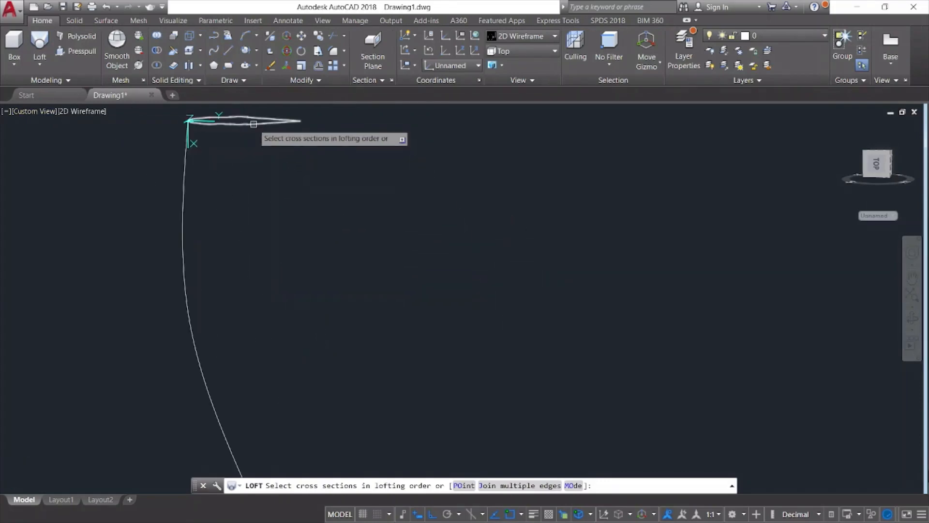
left_click(254, 124)
scroll(266, 153, "down", 8)
scroll(267, 214, "up", 5)
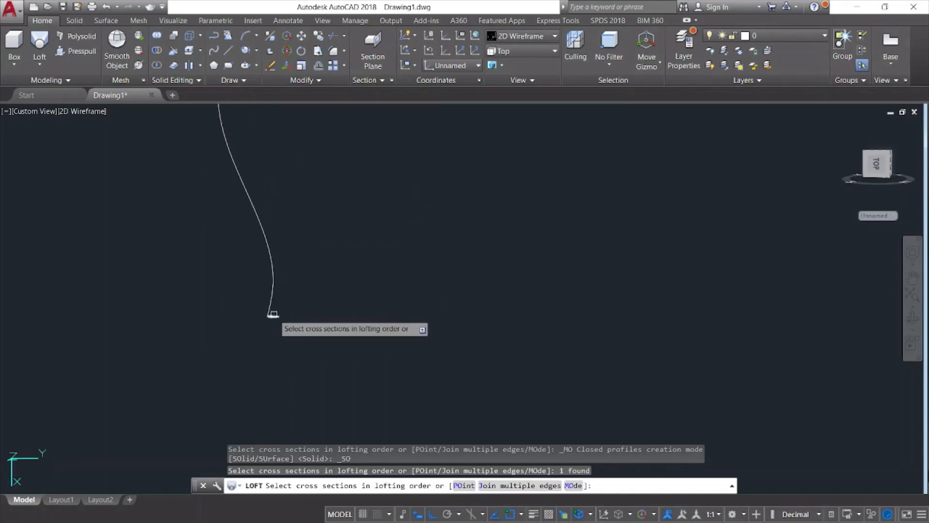
left_click(273, 314)
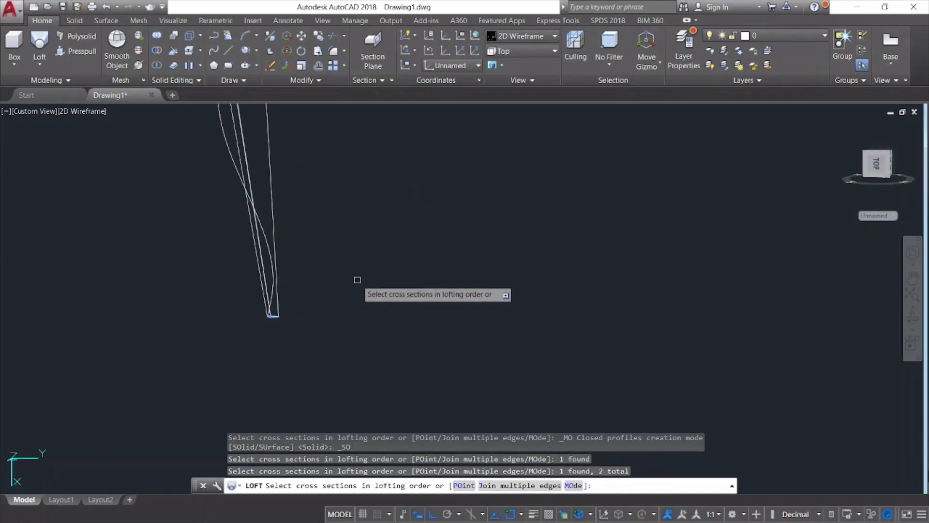
key("Return")
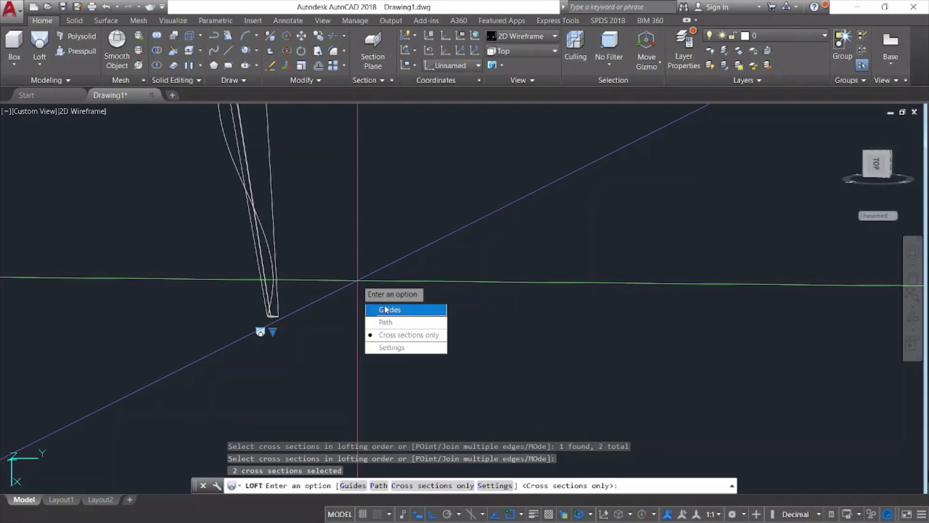
left_click(387, 322)
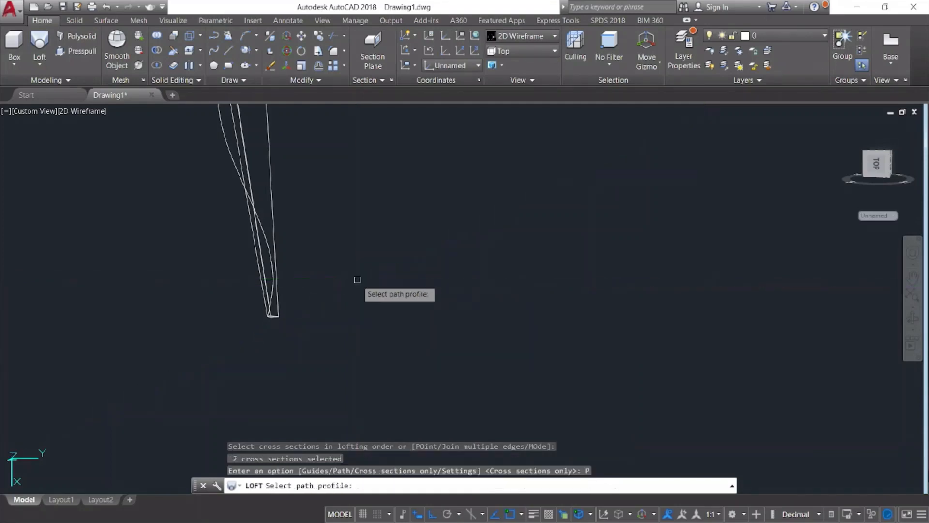
scroll(320, 213, "down", 3)
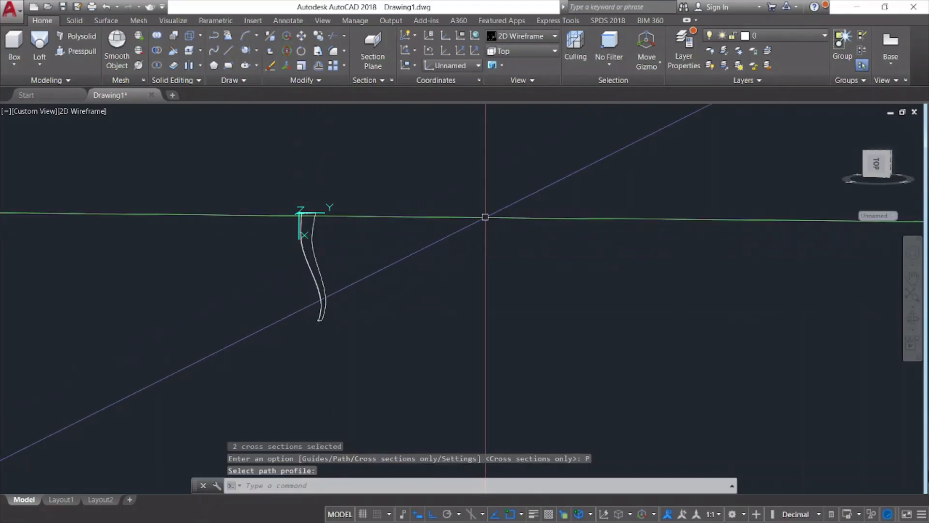
key("Return")
key("Escape")
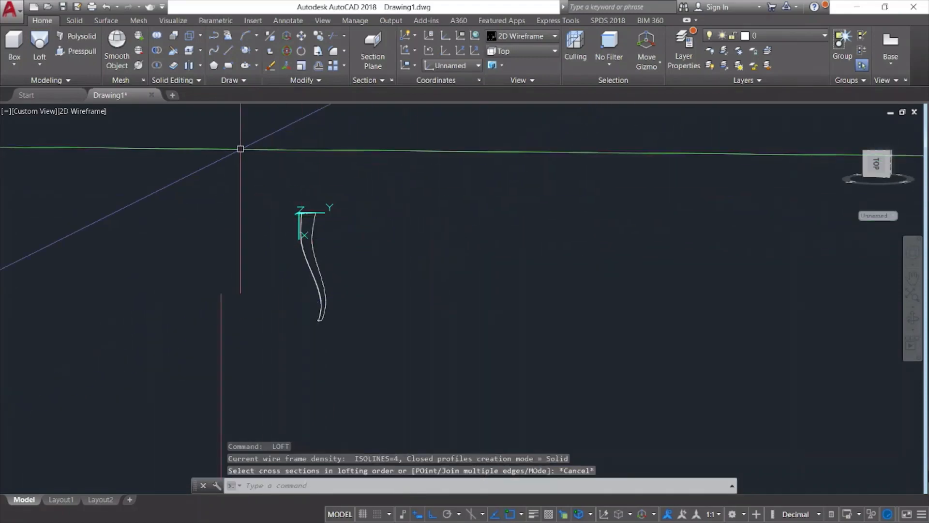
Apply the Realistic visual style and orbit around the lofted solid to examine its shape.
left_click(99, 115)
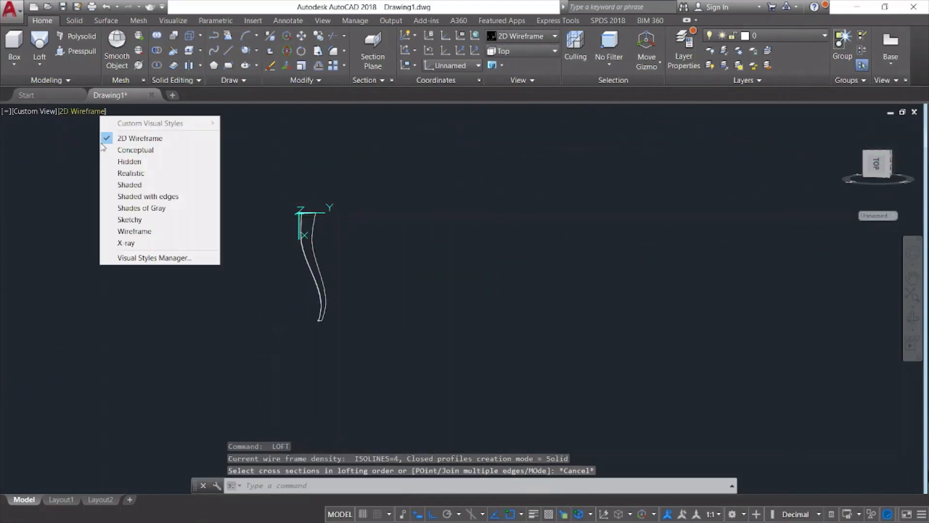
left_click(113, 172)
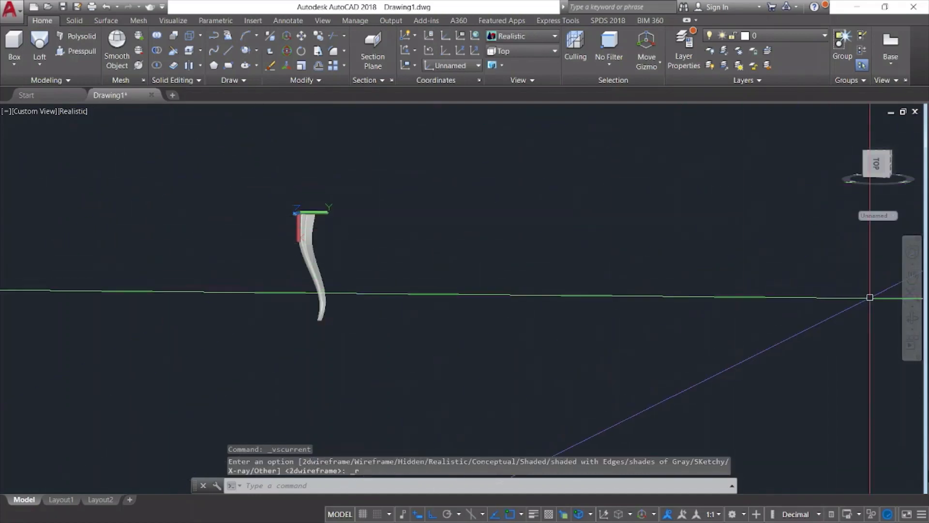
middle_click_drag(585, 291, 571, 290, "shift")
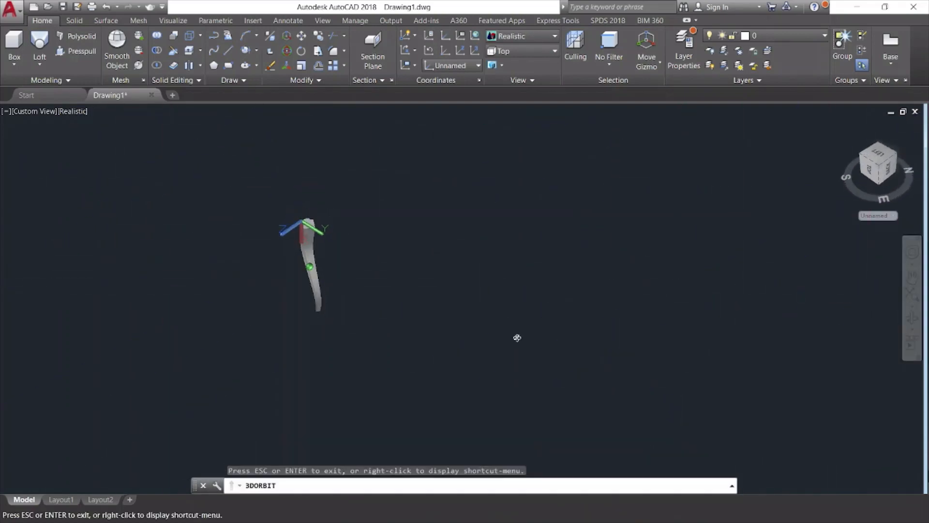
middle_click_drag(508, 316, 579, 277, "shift")
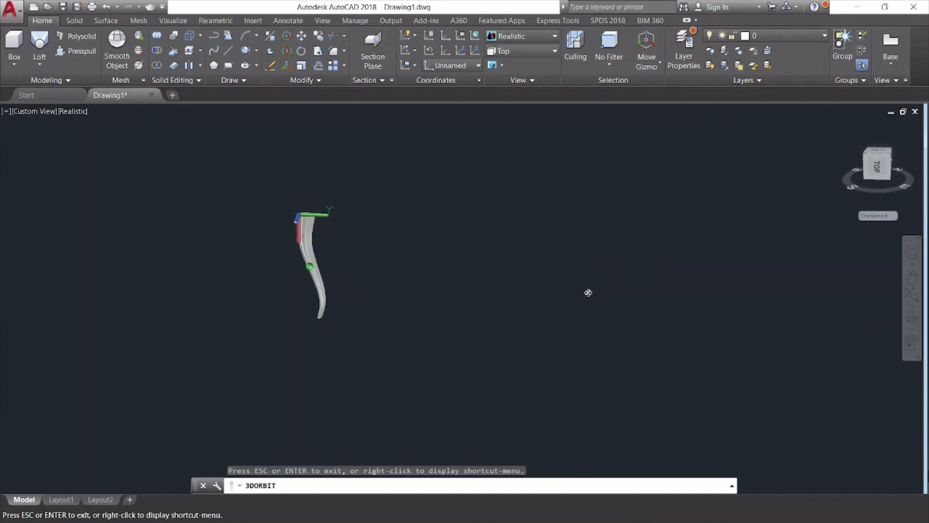
middle_click_drag(588, 293, 588, 292, "shift")
key("Escape")
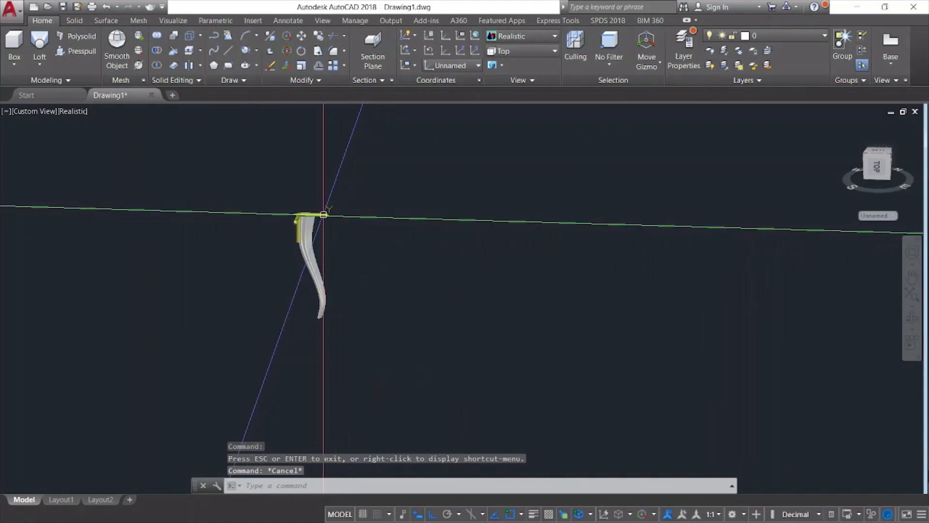
Reset the UCS to World.
right_click(323, 215)
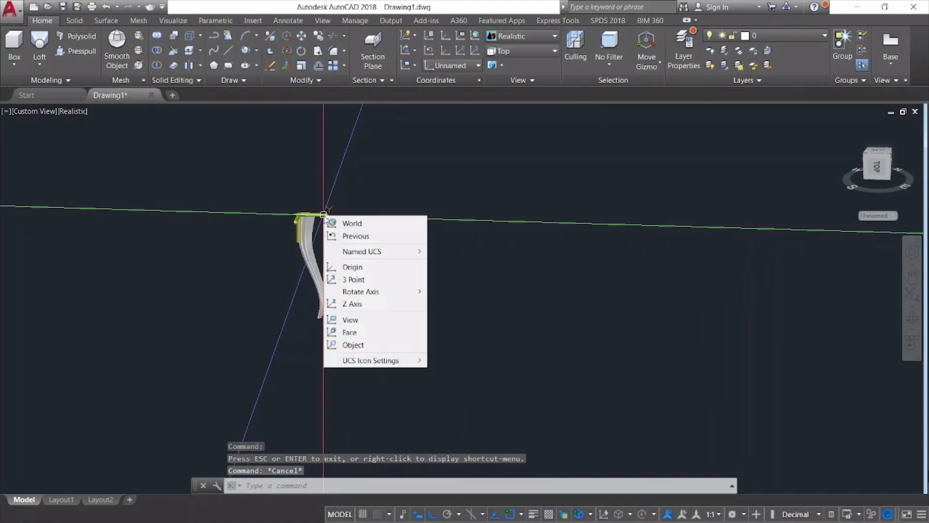
left_click(367, 225)
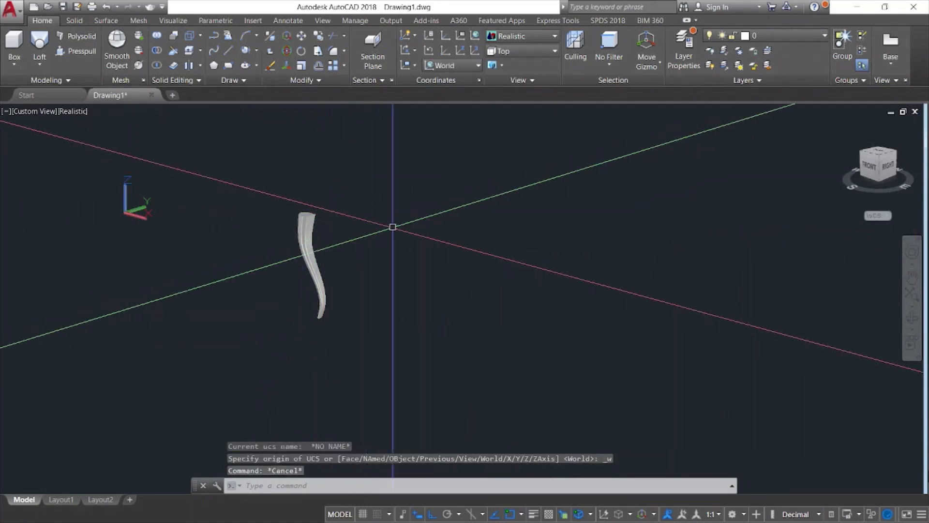
middle_click_drag(390, 224, 419, 246)
key("Escape")
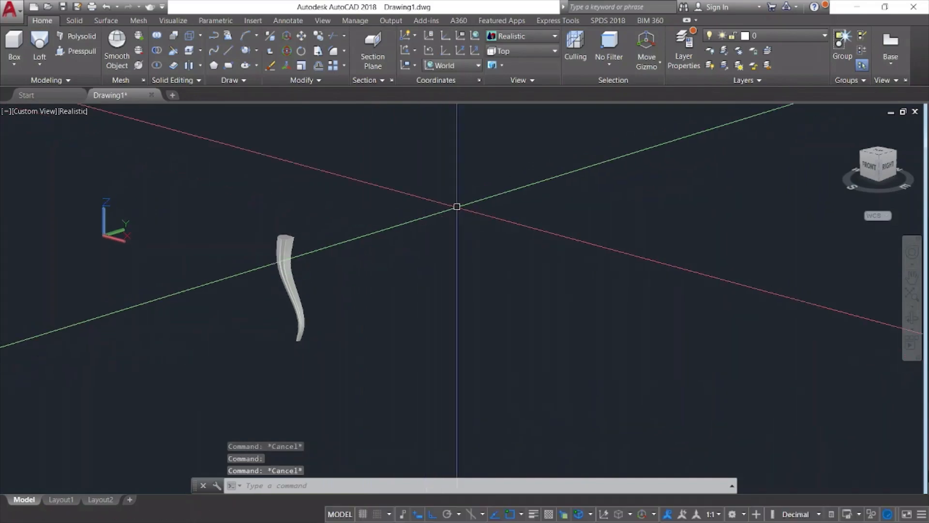
Switch to the Top view of the lofted solid.
left_click(45, 111)
left_click(57, 138)
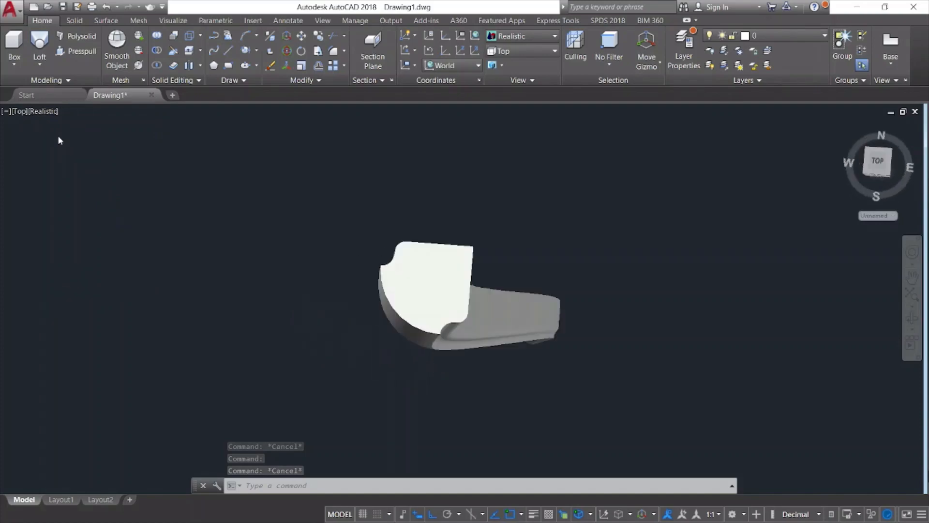
scroll(291, 199, "down", 3)
middle_click_drag(491, 208, 386, 251)
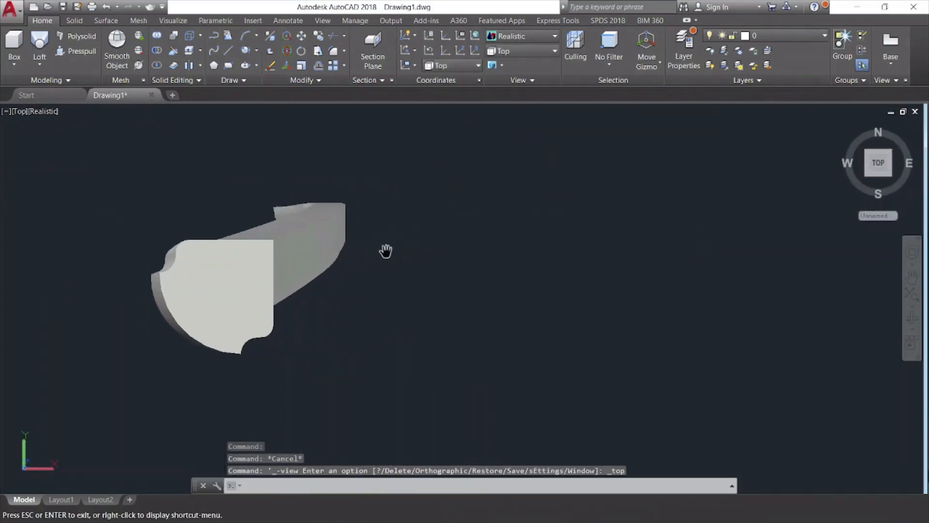
key("Escape")
Set the visual style to 2D Wireframe and leave free space around the lofted solid.
left_click(43, 111)
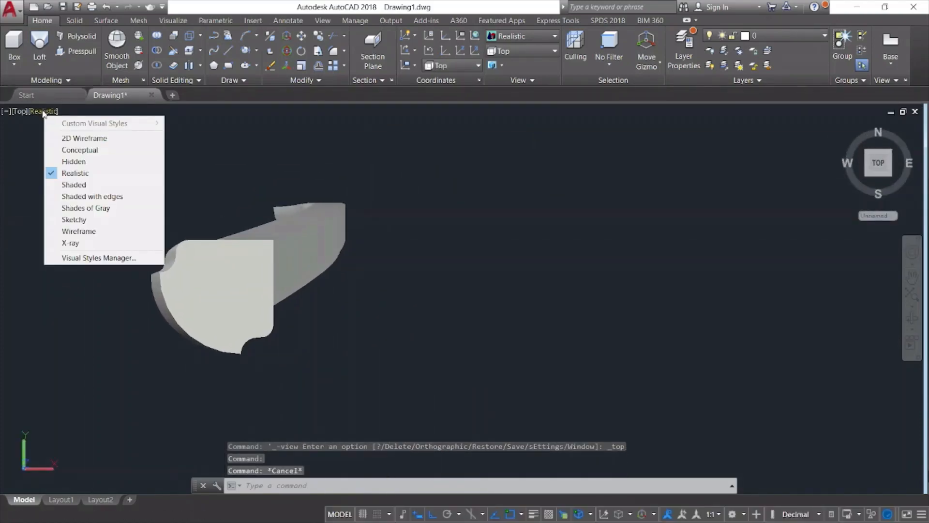
left_click(53, 136)
scroll(228, 166, "down", 3)
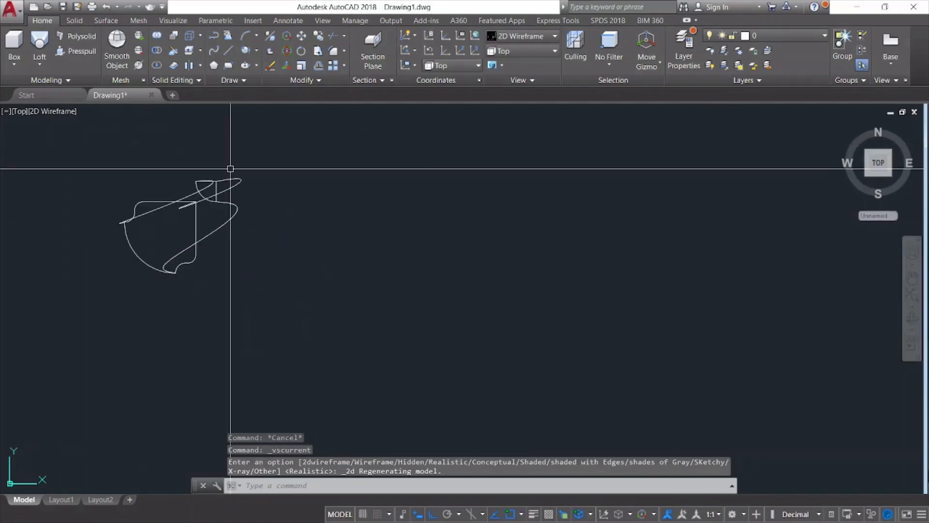
middle_click_drag(350, 234, 364, 294)
scroll(364, 294, "down", 2)
scroll(458, 276, "down", 1)
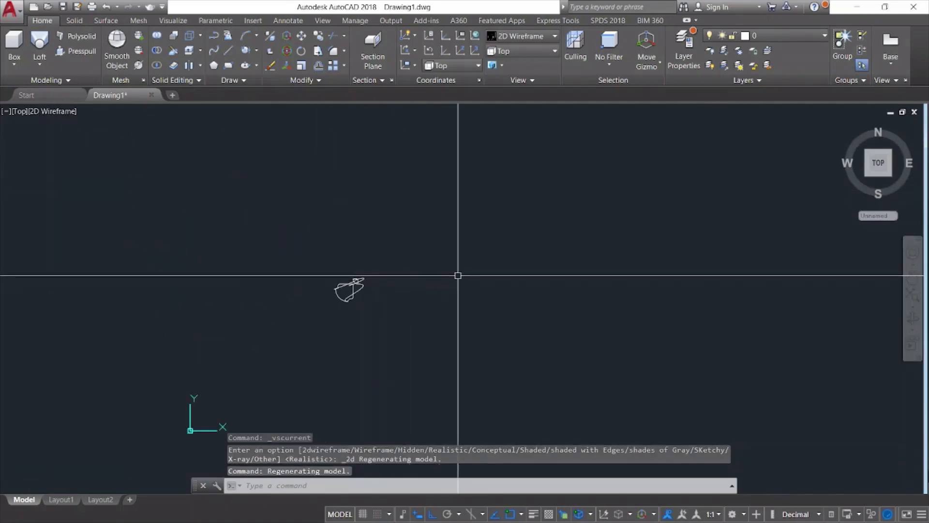
key("Escape")
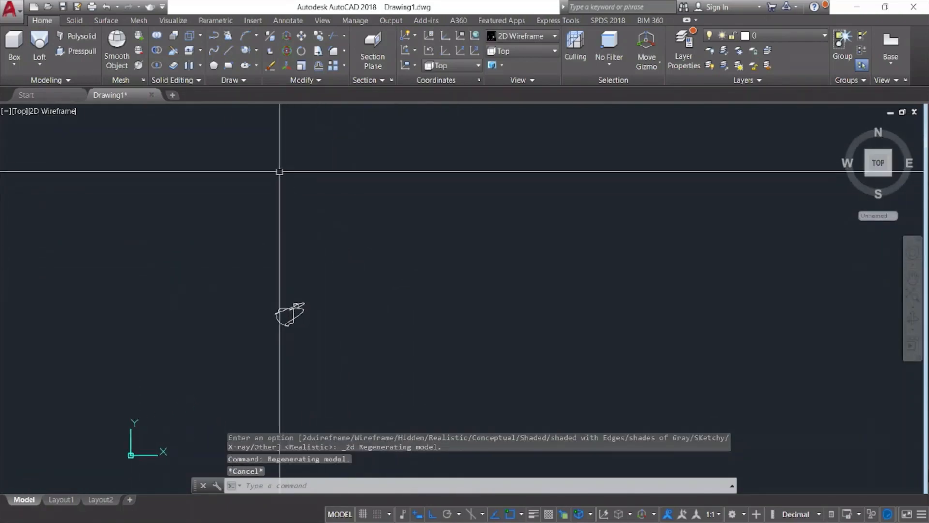
Draw a 50 by 50 rectangle up and to the right from the large profile's square inner corner.
left_click(228, 65)
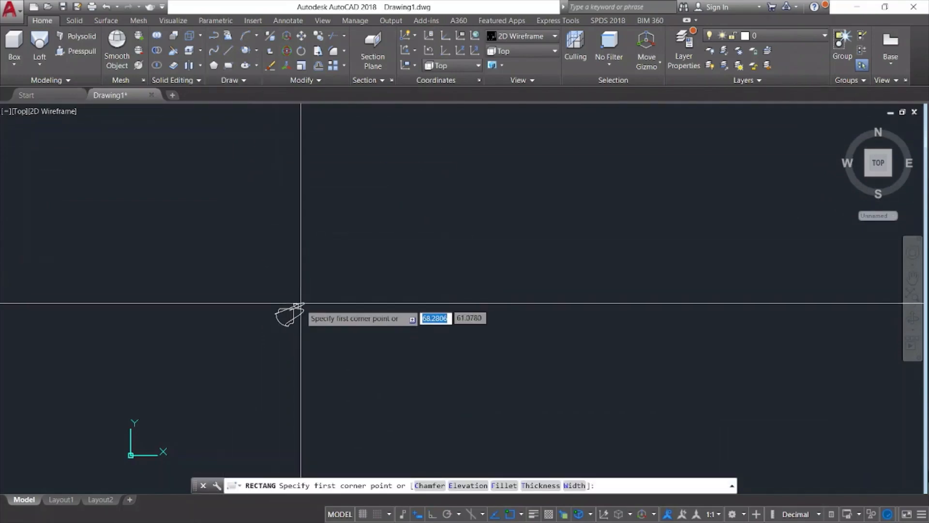
scroll(289, 314, "up", 3)
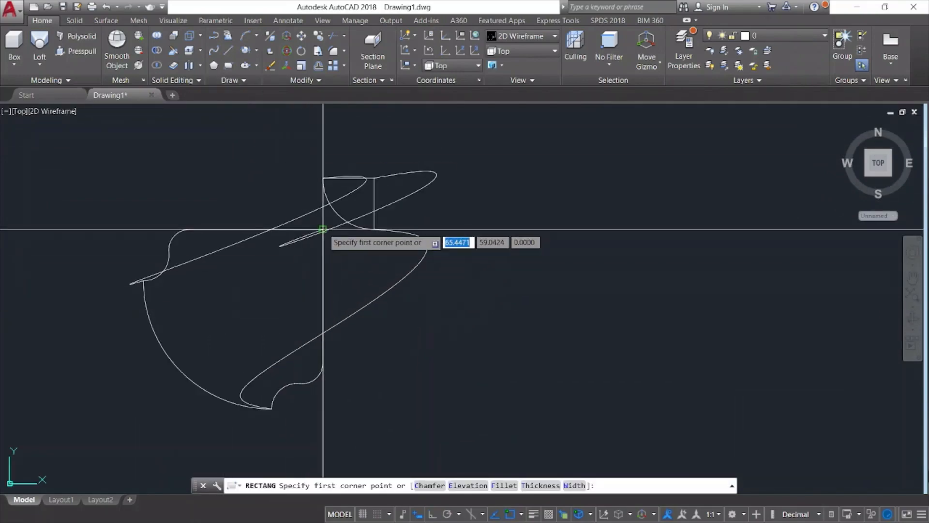
scroll(322, 230, "up", 1)
scroll(320, 229, "up", 5)
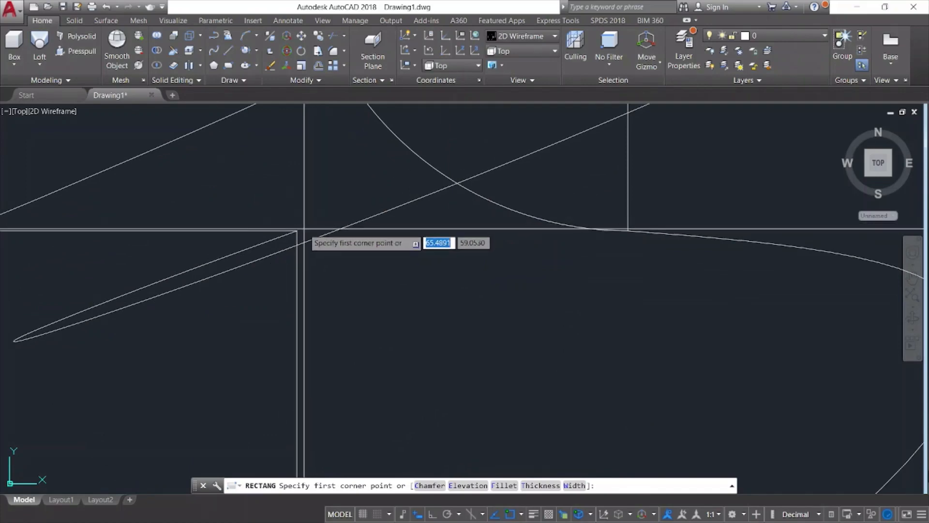
left_click(297, 231)
scroll(339, 232, "down", 6)
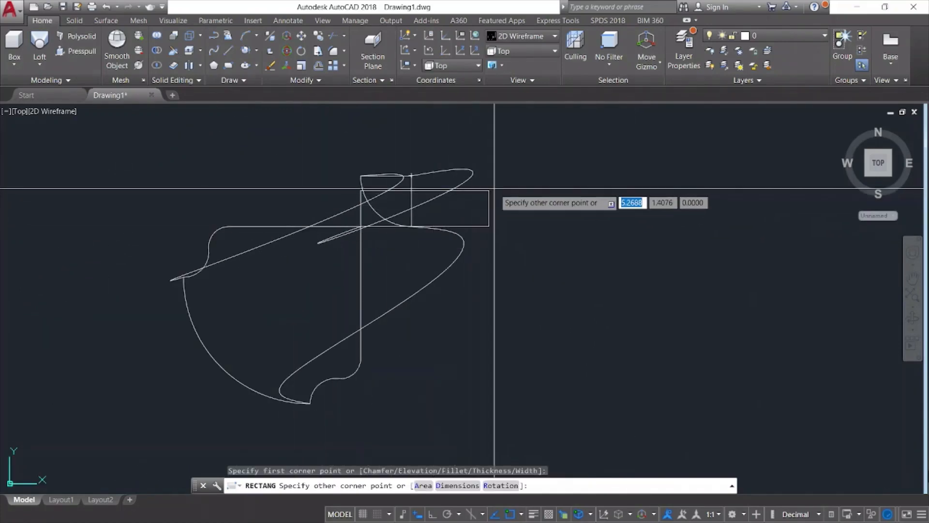
scroll(636, 181, "down", 2)
middle_click_drag(689, 189, 382, 380)
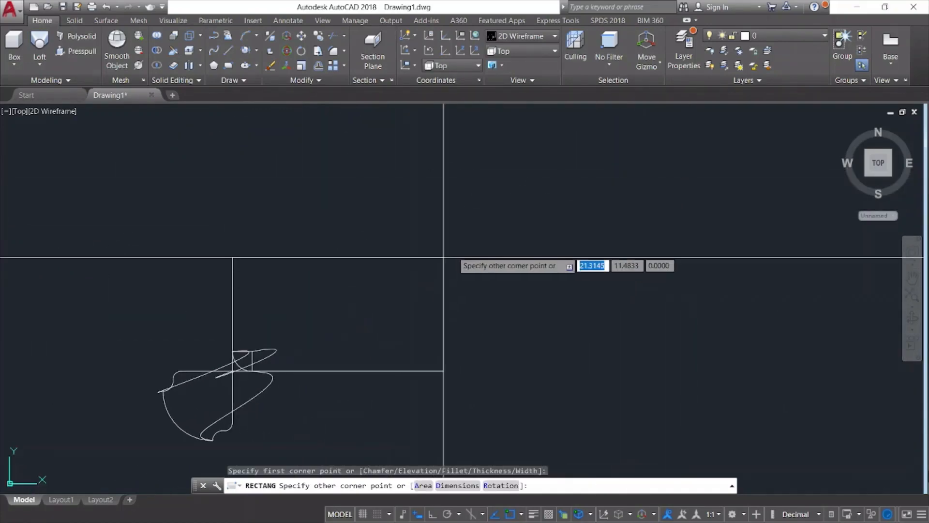
type("50")
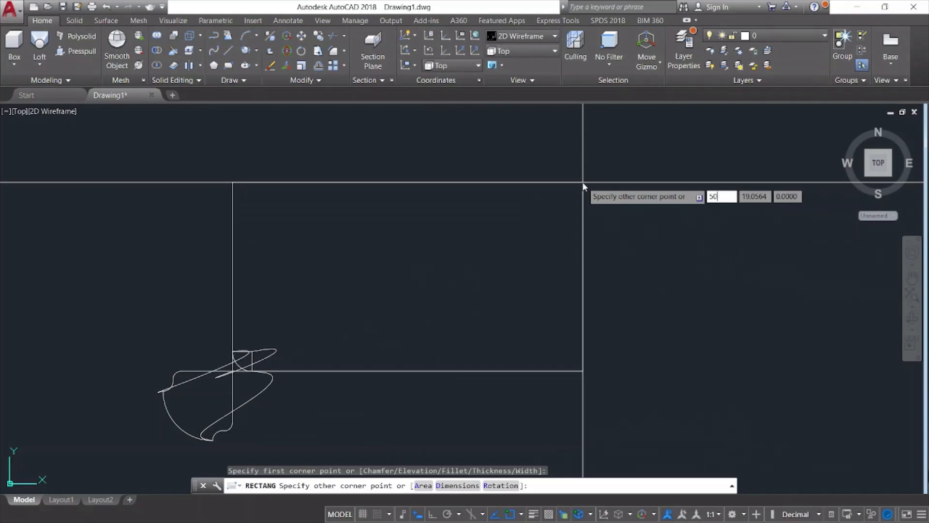
key("Tab")
type("50")
key("Return")
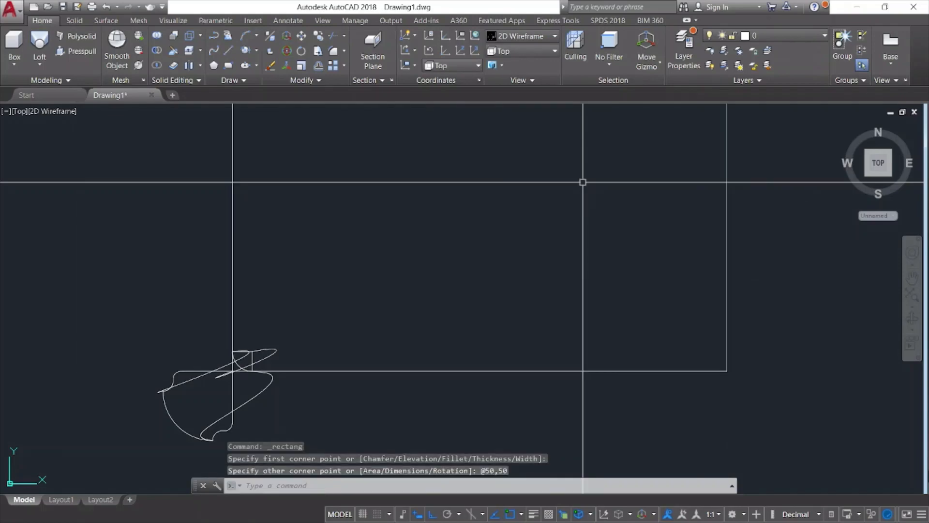
scroll(582, 182, "down", 3)
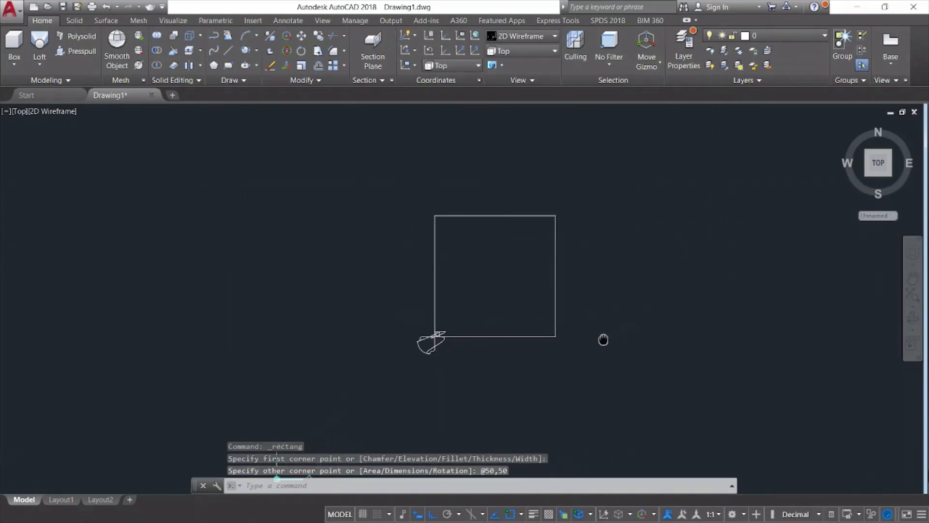
middle_click_drag(625, 327, 533, 301)
key("Escape")
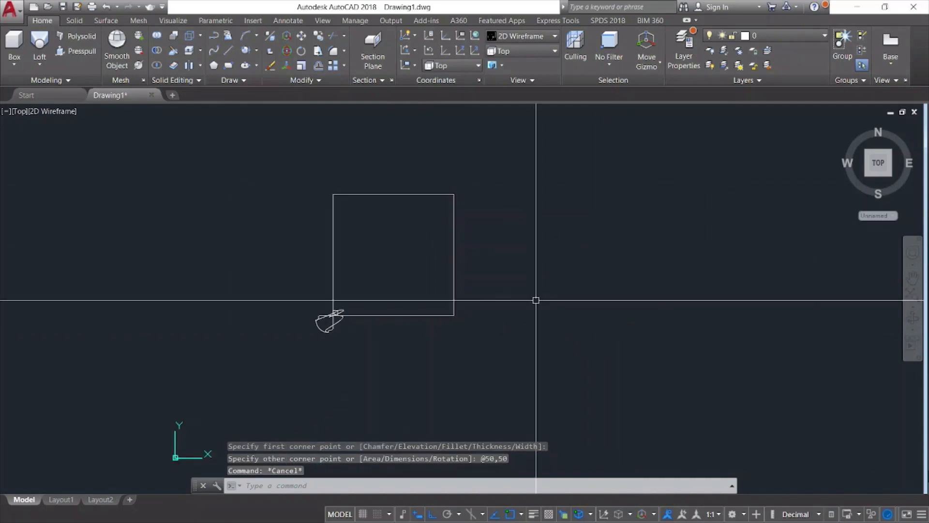
Mirror the lofted solid across the square's vertical centreline and keep the source solid.
type("mi")
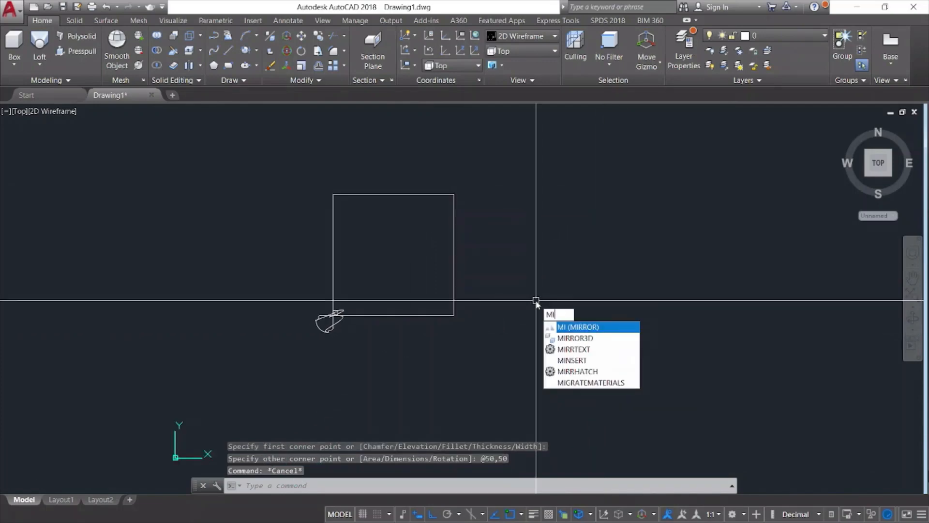
key("Return")
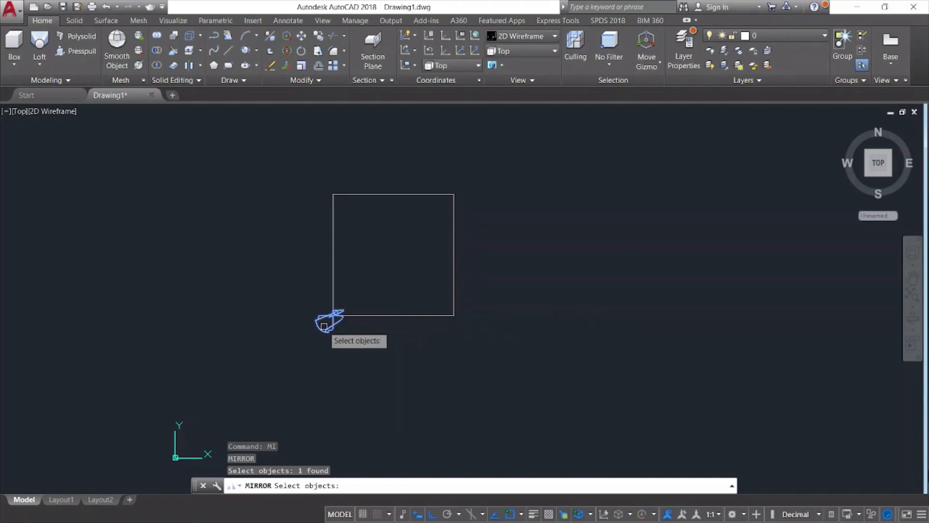
key("Return")
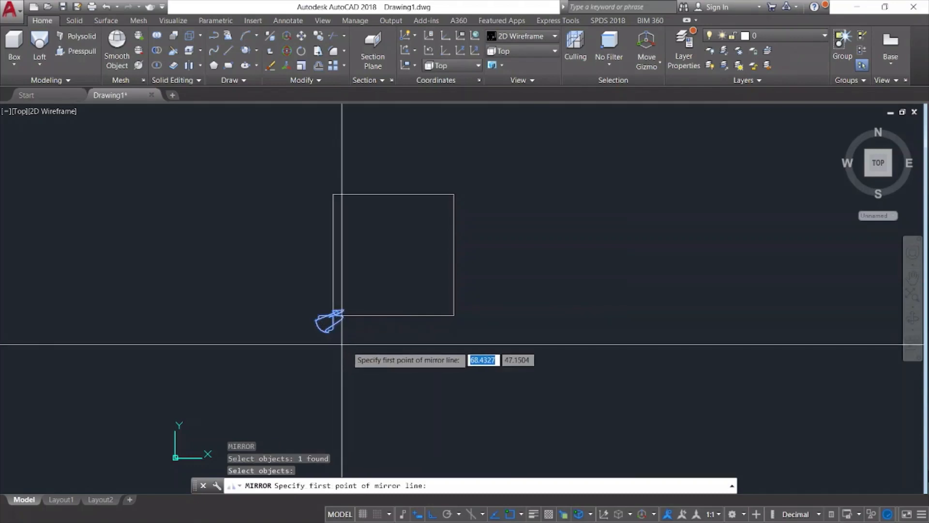
left_click(394, 315)
left_click(406, 135)
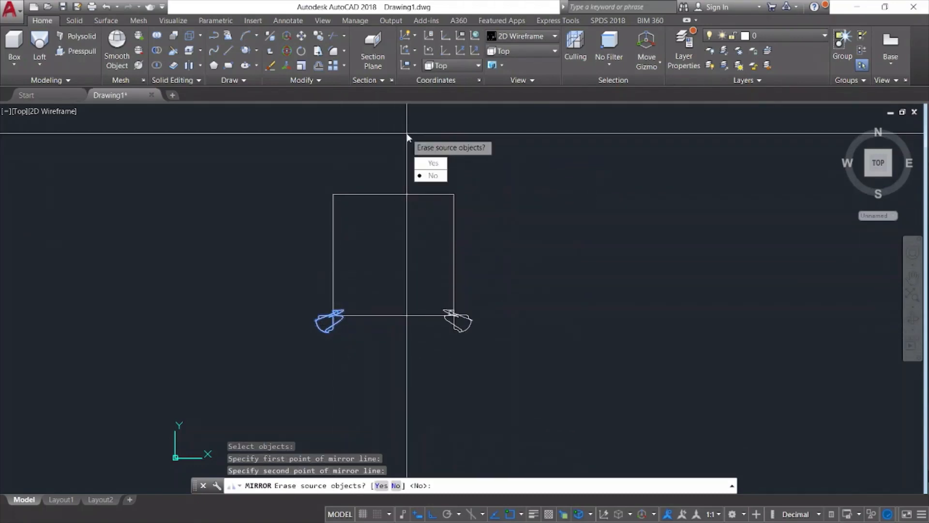
left_click(425, 176)
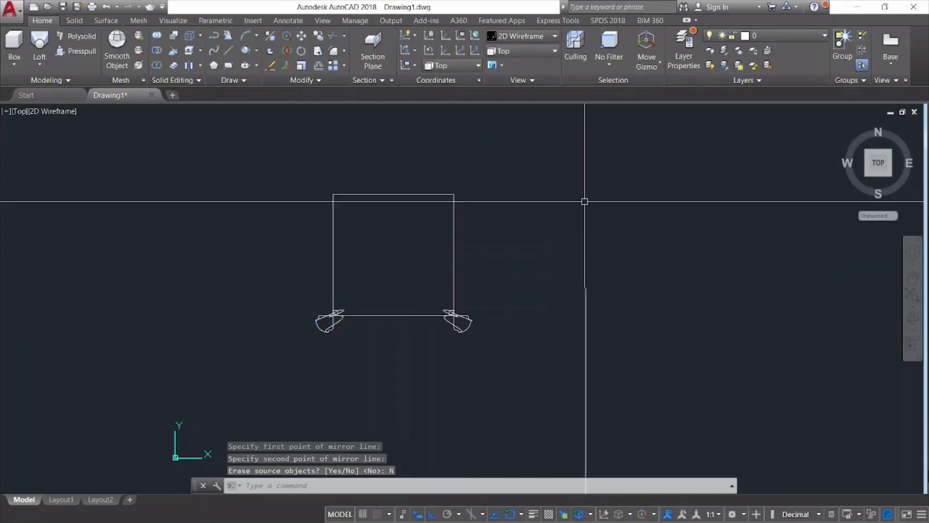
key("Escape")
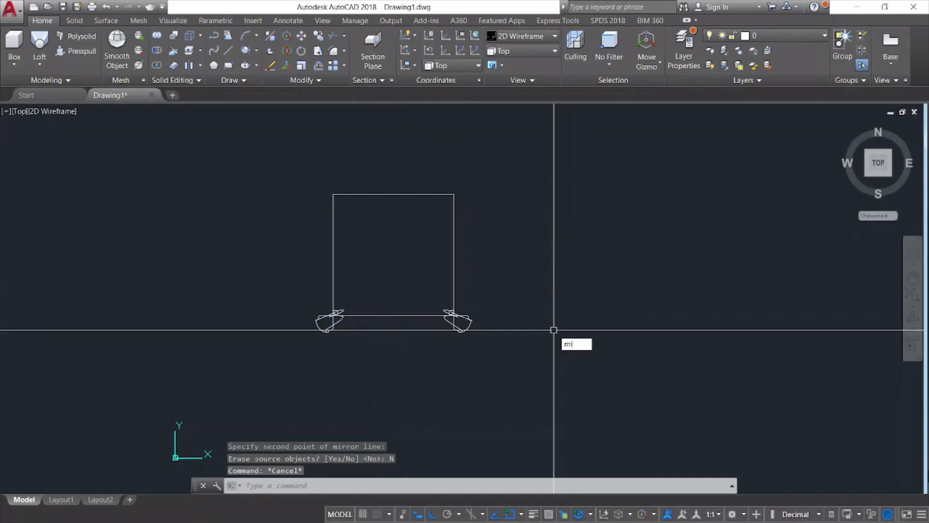
Mirror both lower solids across the square's horizontal centreline and keep the source solids.
key("Return")
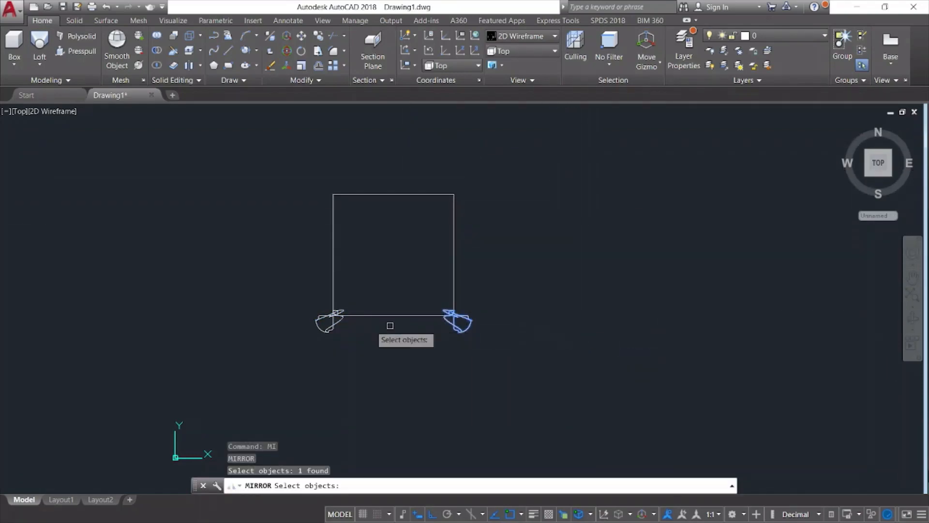
key("Return")
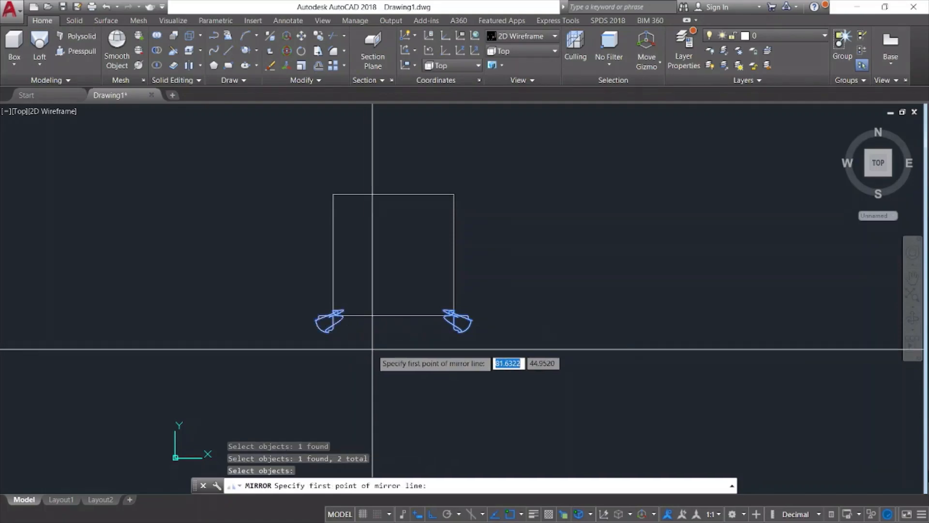
left_click(453, 254)
left_click(39, 256)
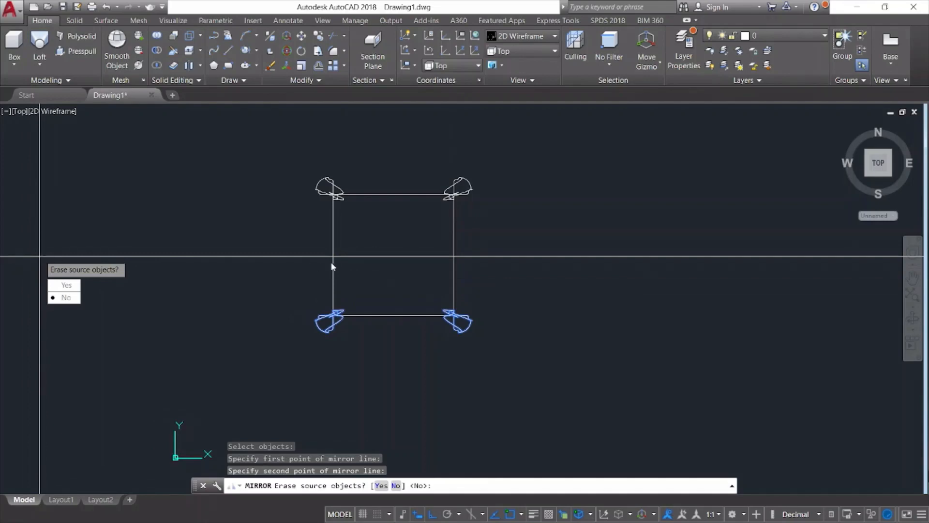
left_click(51, 297)
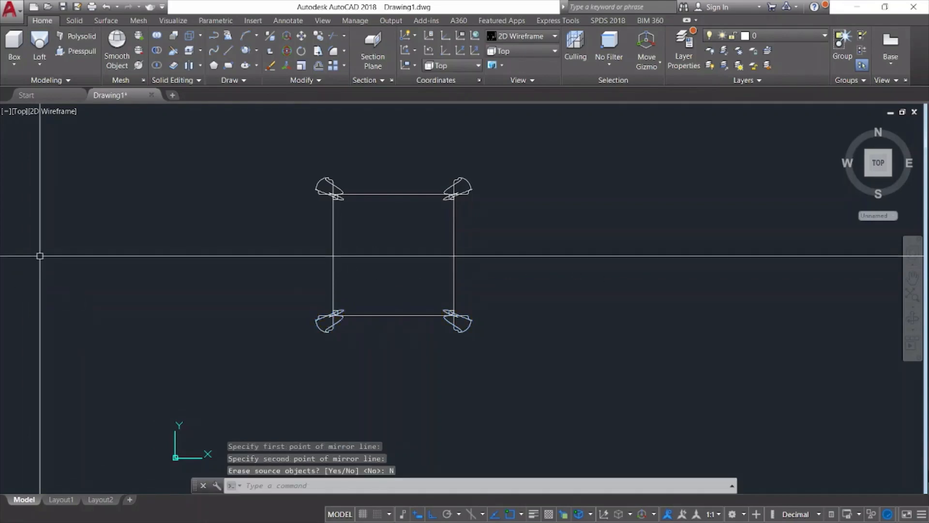
key("Escape")
scroll(456, 271, "down", 3)
key("Escape")
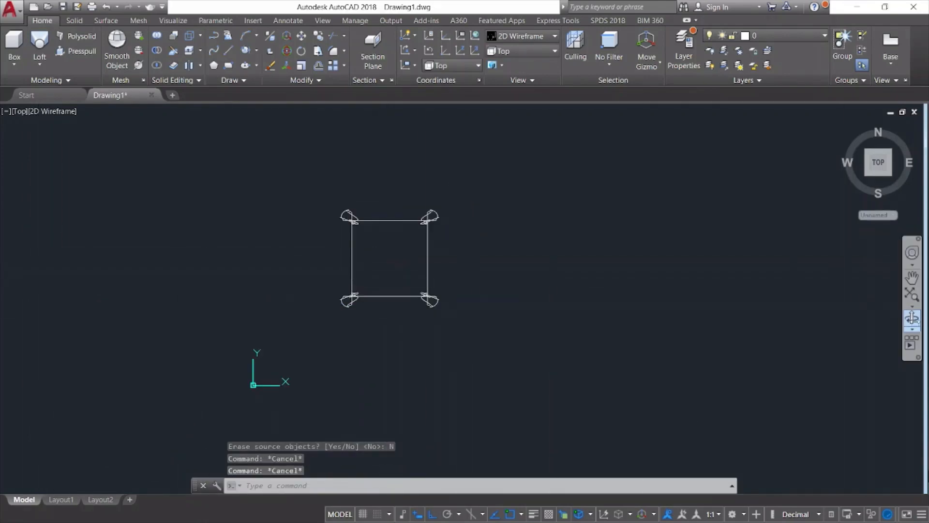
Inspect the four mirrored solids from an angled 3D view and return to the Top view.
middle_click_drag(703, 347, 668, 246, "shift")
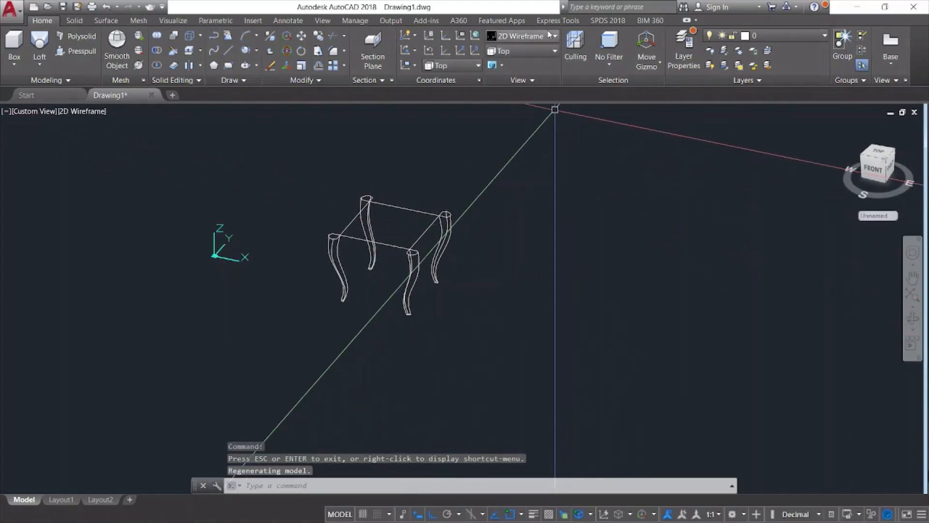
left_click(530, 49)
left_click(530, 61)
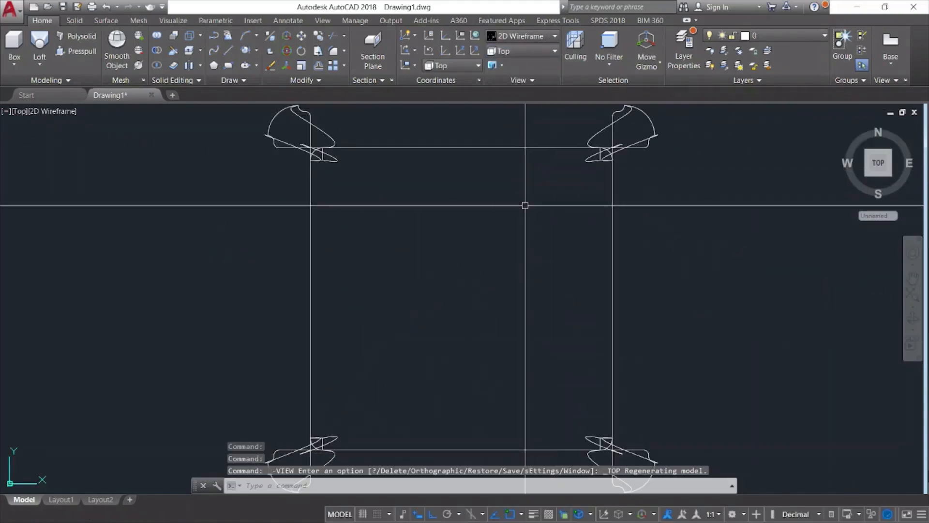
key("ctrl+z")
key("ctrl+z")
key("Escape")
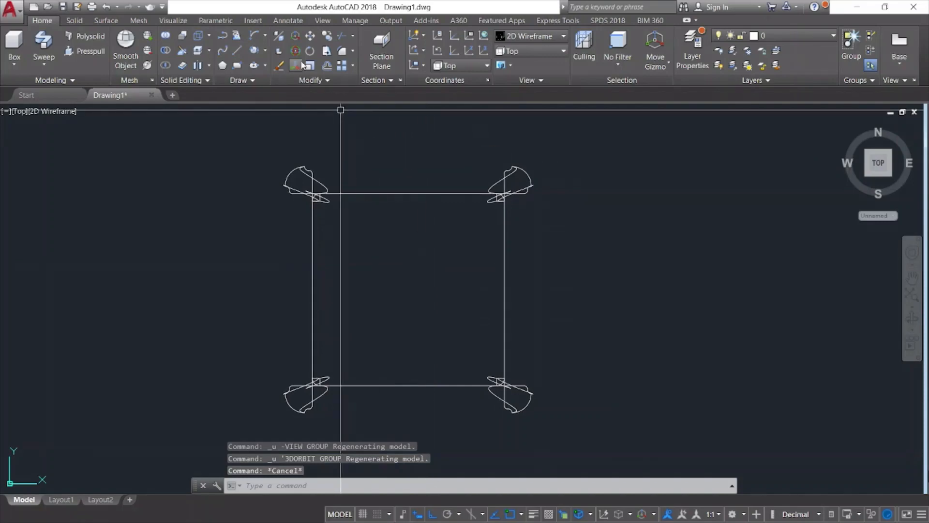
Offset the 50 by 50 square outward by 7.
left_click(326, 67)
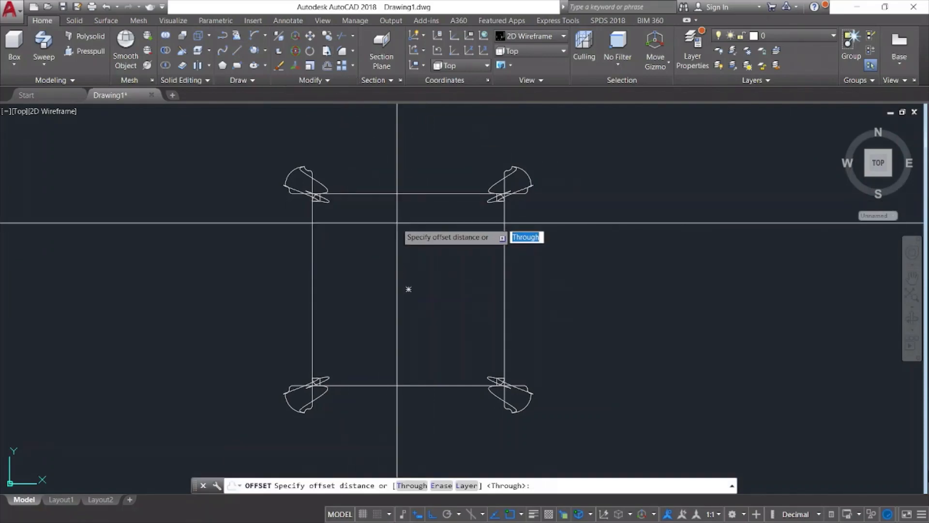
key("Return")
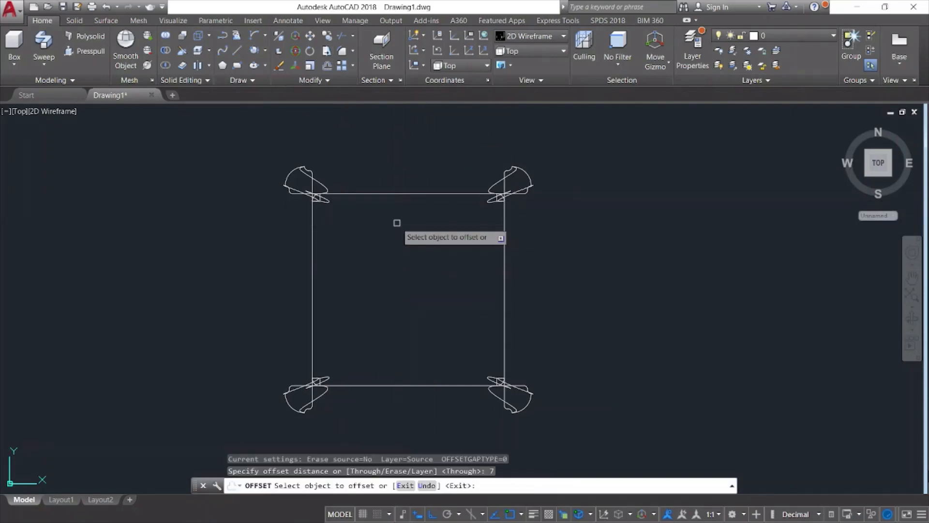
left_click(407, 193)
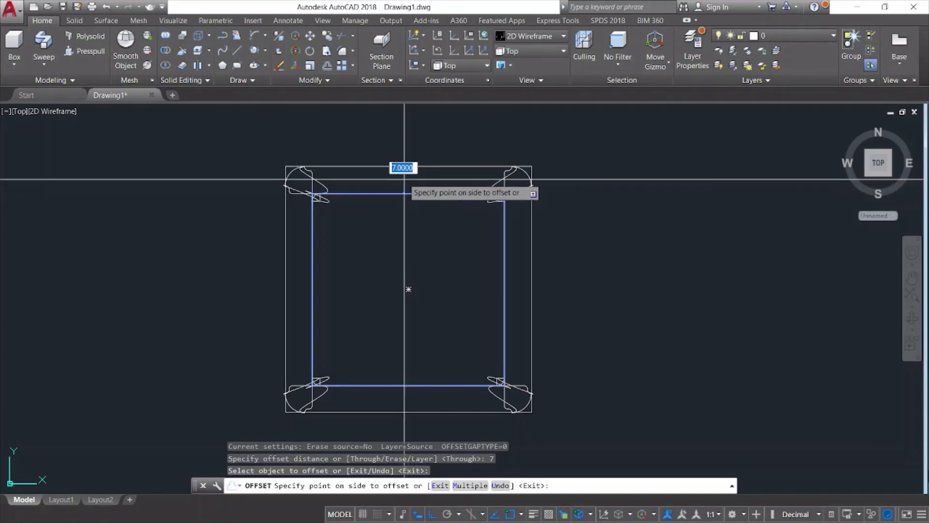
left_click(405, 170)
key("Escape")
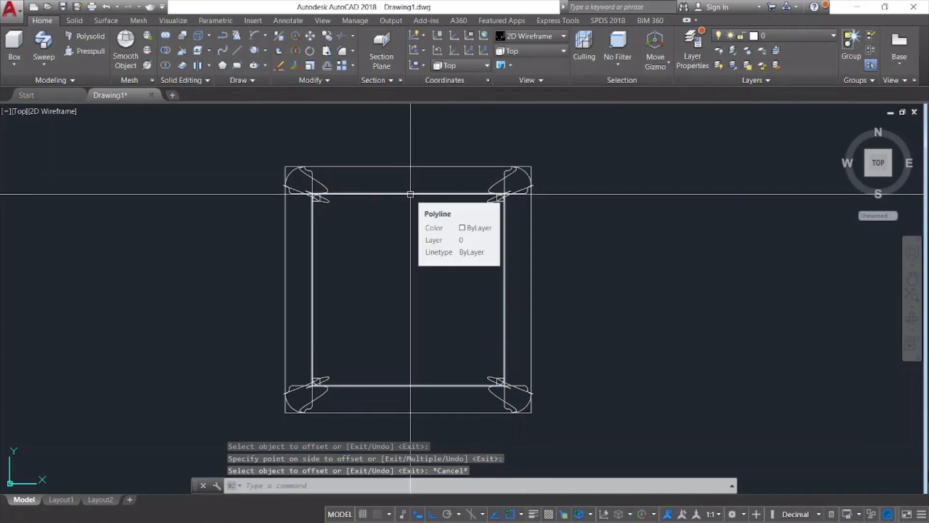
Delete the inner 50 by 50 square, keeping the outer offset square.
left_click(409, 193)
mouse_move(409, 194)
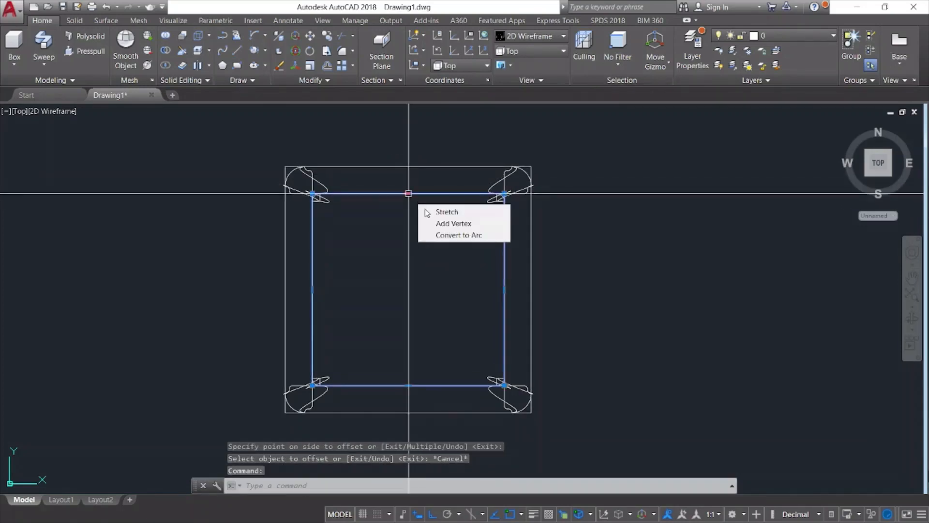
key("Delete")
middle_click_drag(423, 241, 386, 260)
key("Escape")
Draw an open stepped line profile above the outer square near its upper-right corner, ending in segments of .5, .5 and .8.
left_click(238, 52)
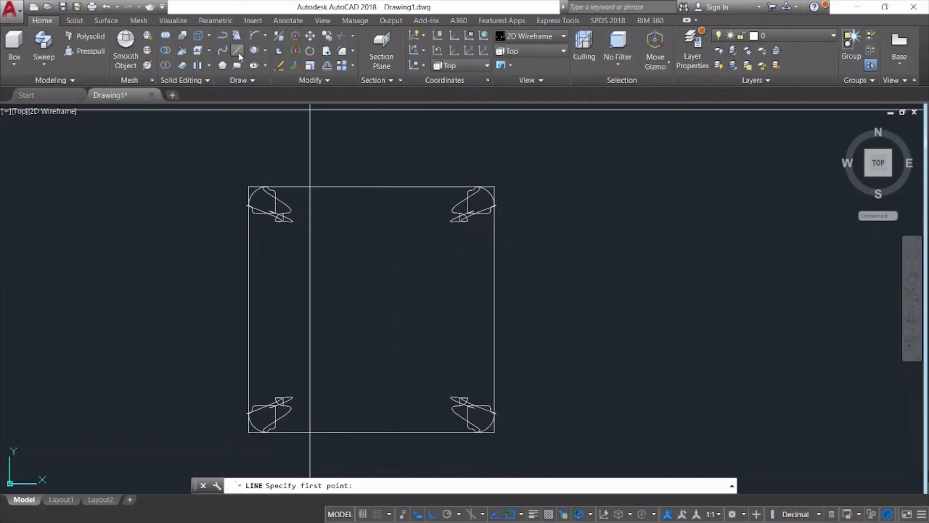
scroll(416, 152, "up", 6)
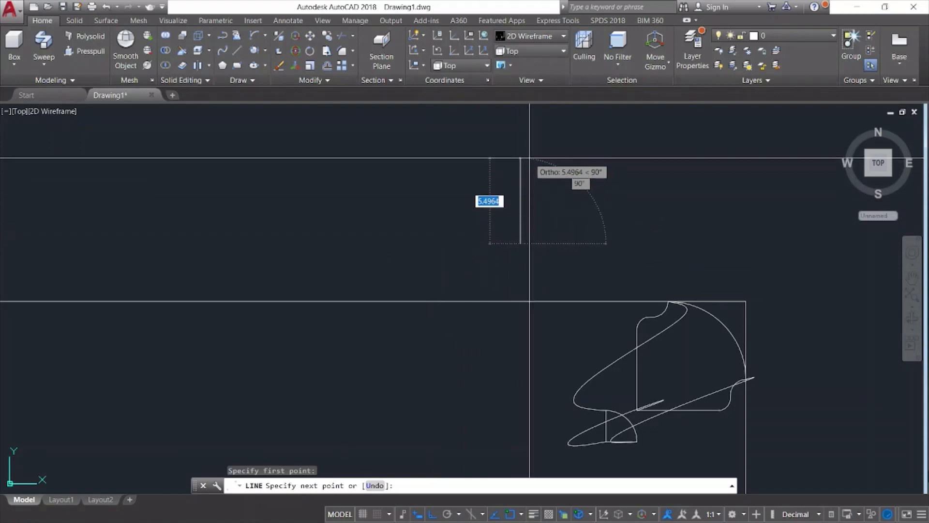
key("Return")
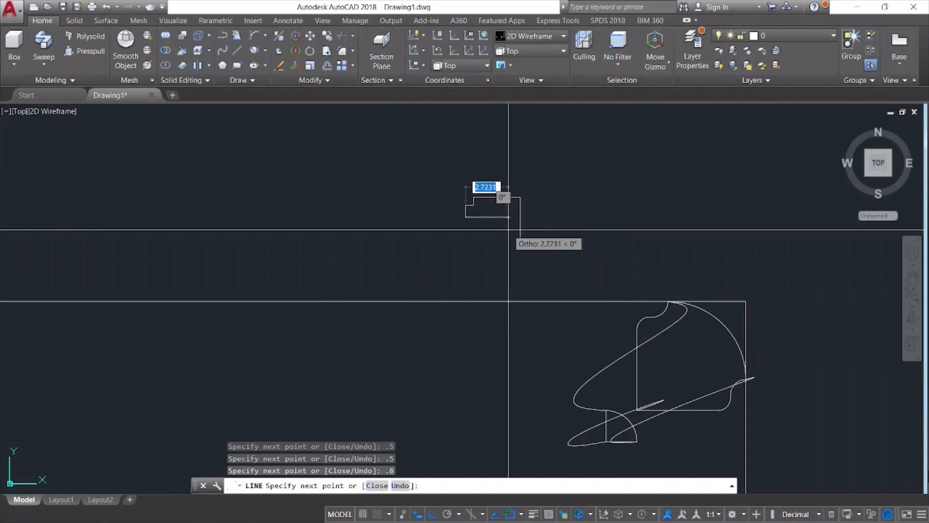
key("Escape")
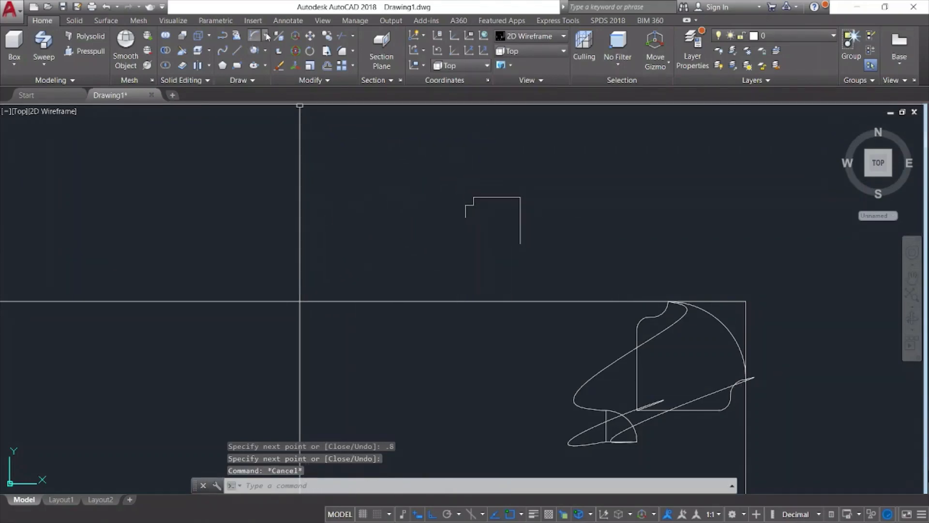
Draw a start-end-direction arc from the lower end of the .8 segment, curving down toward the profile's long vertical line.
left_click(266, 36)
left_click(304, 183)
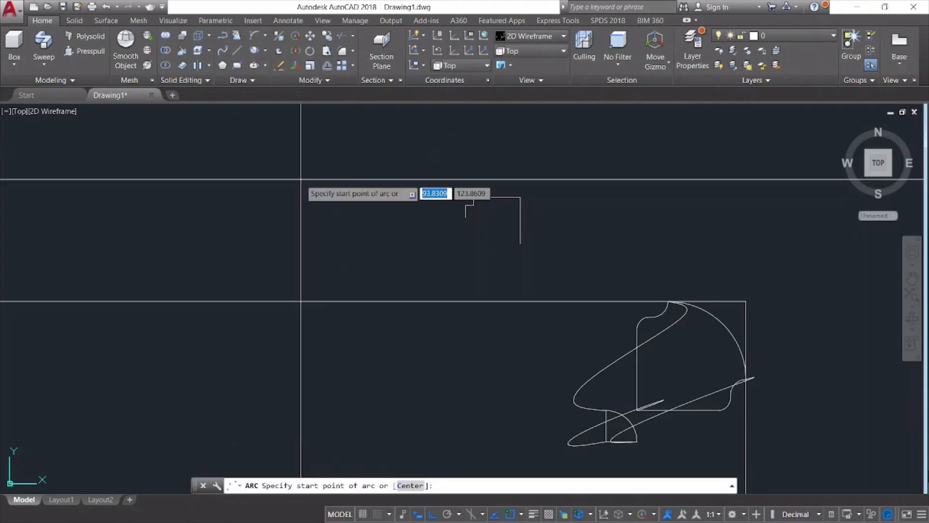
left_click(465, 219)
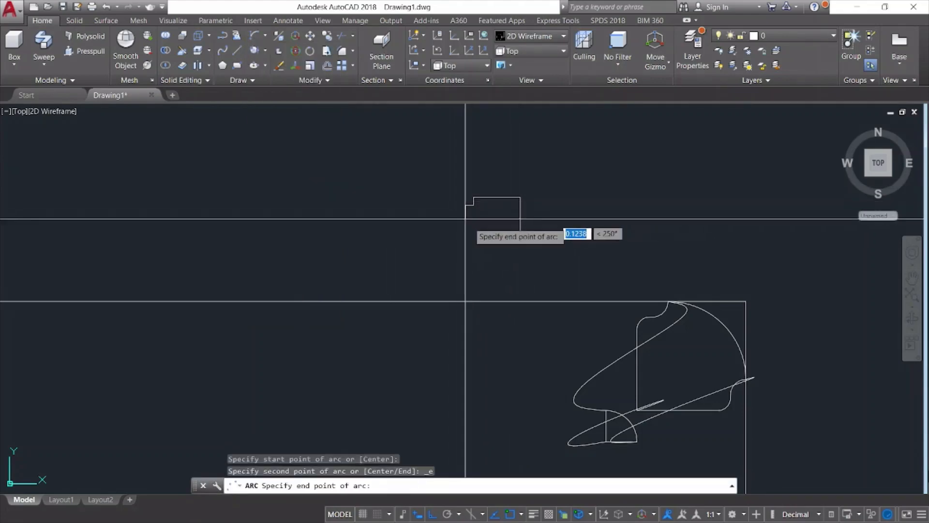
left_click(501, 234)
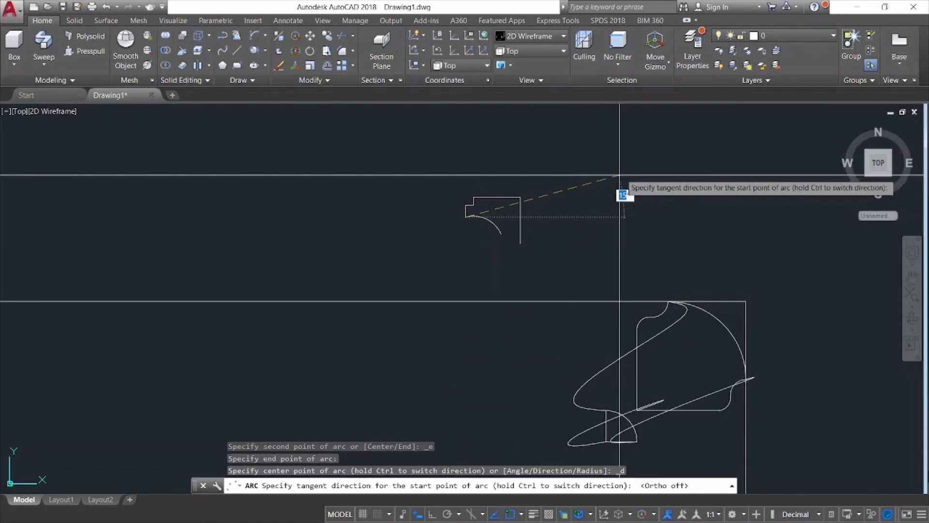
key("Escape")
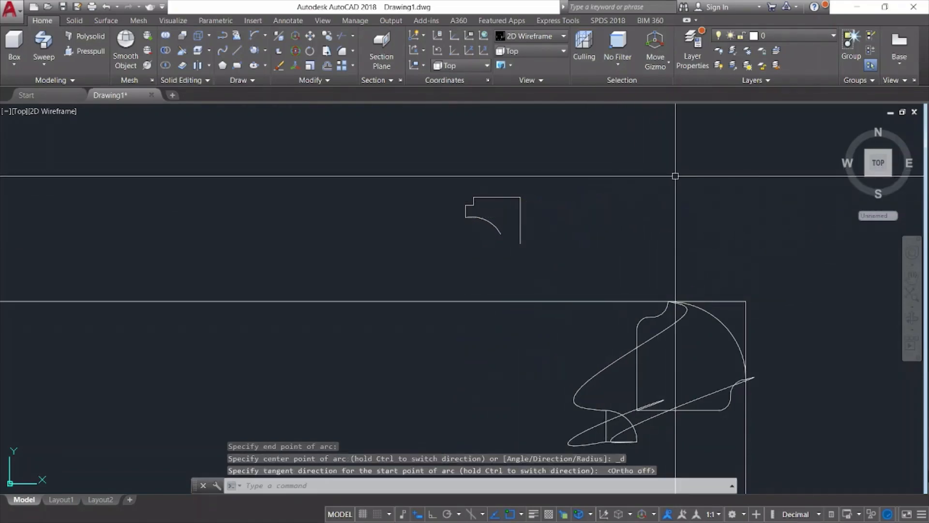
Close the profile with a short vertical line down from the arc's end and a horizontal line to the long vertical line's lower end.
left_click(242, 50)
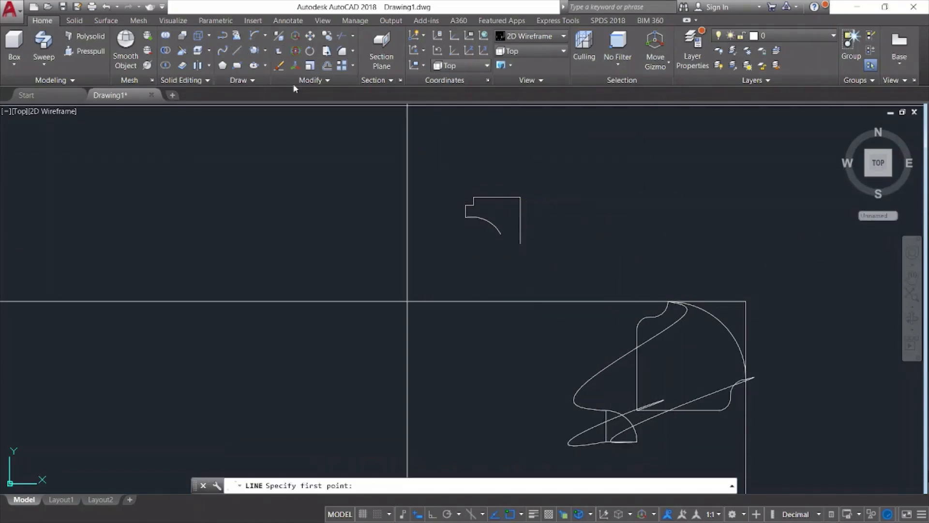
left_click(501, 233)
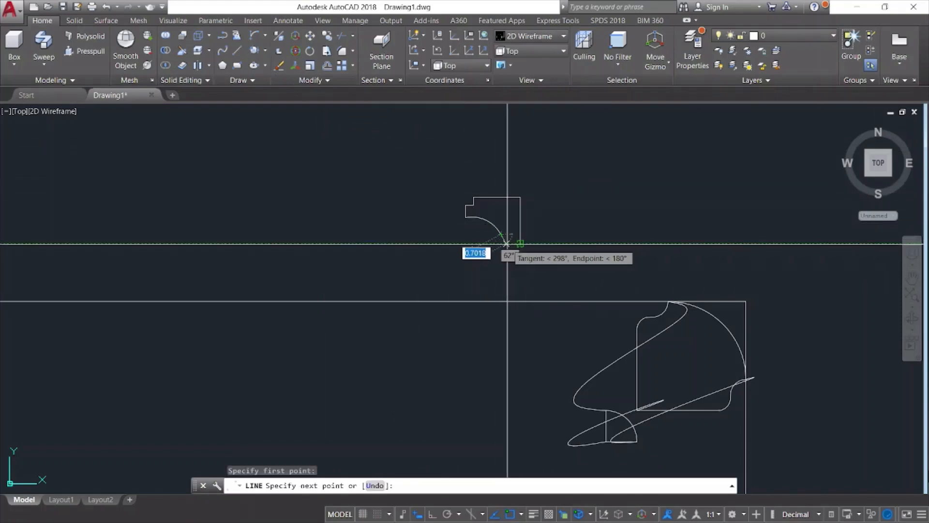
left_click(501, 244)
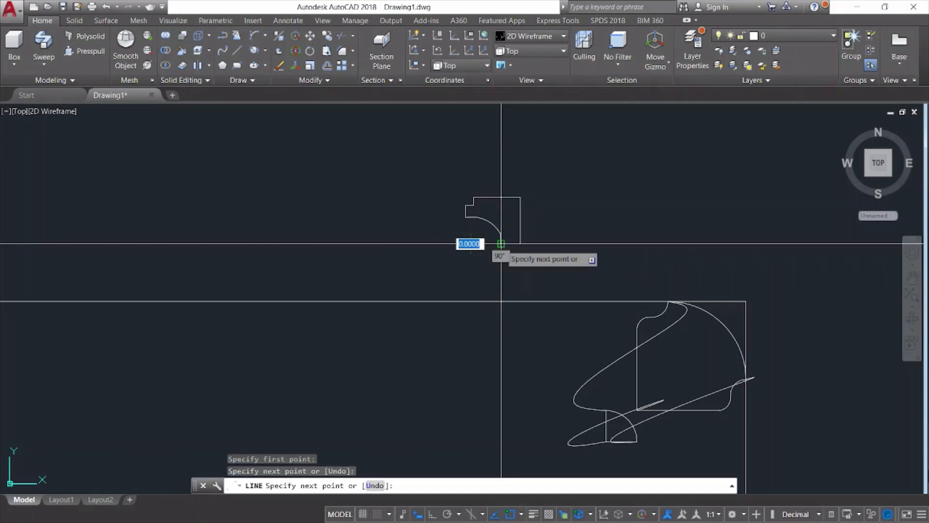
left_click(518, 244)
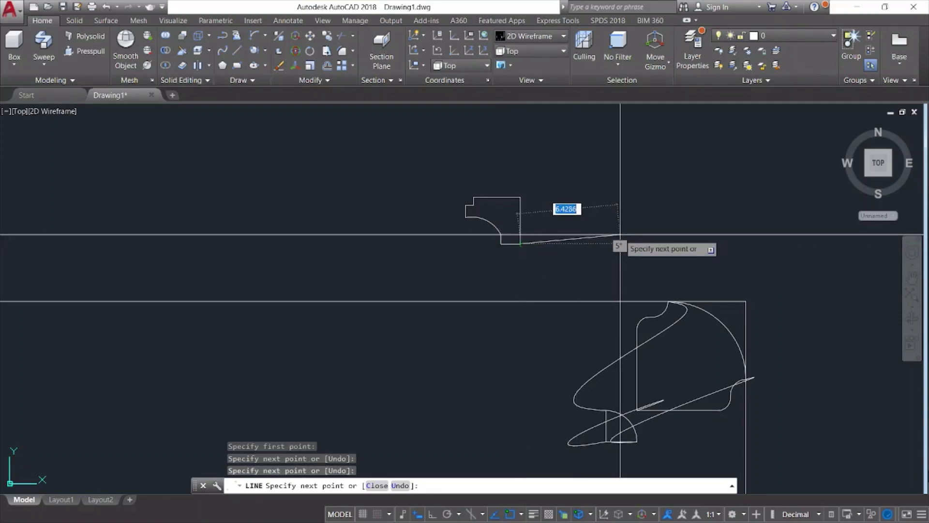
key("Escape")
Shorten the profile's short lower vertical line to about 0.4 from its upper end and stretch the arc's end down to meet it.
scroll(506, 233, "up", 5)
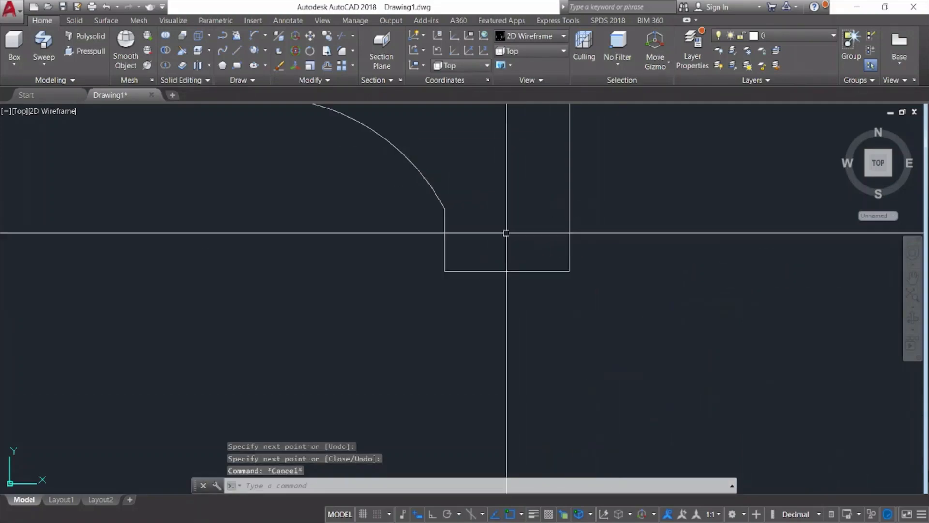
left_click(446, 212)
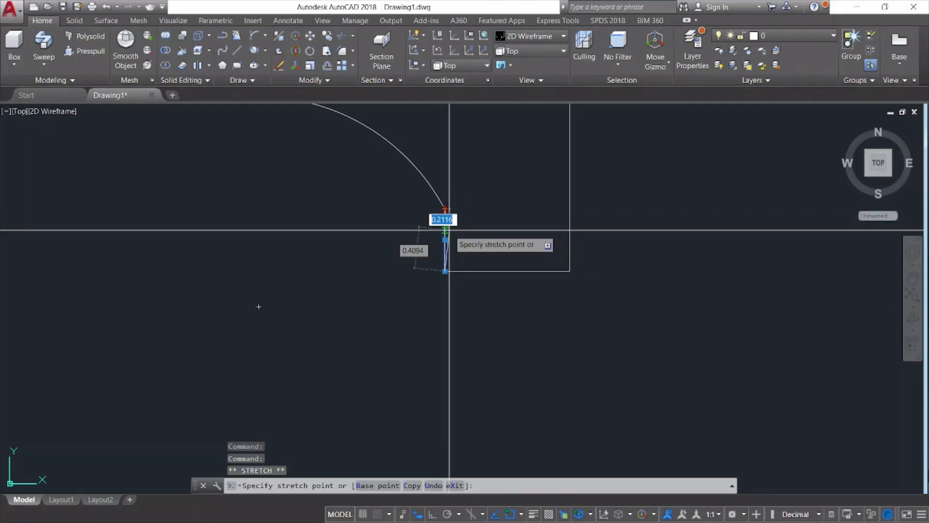
left_click(445, 230)
key("Escape")
left_click(447, 213)
left_click(445, 209)
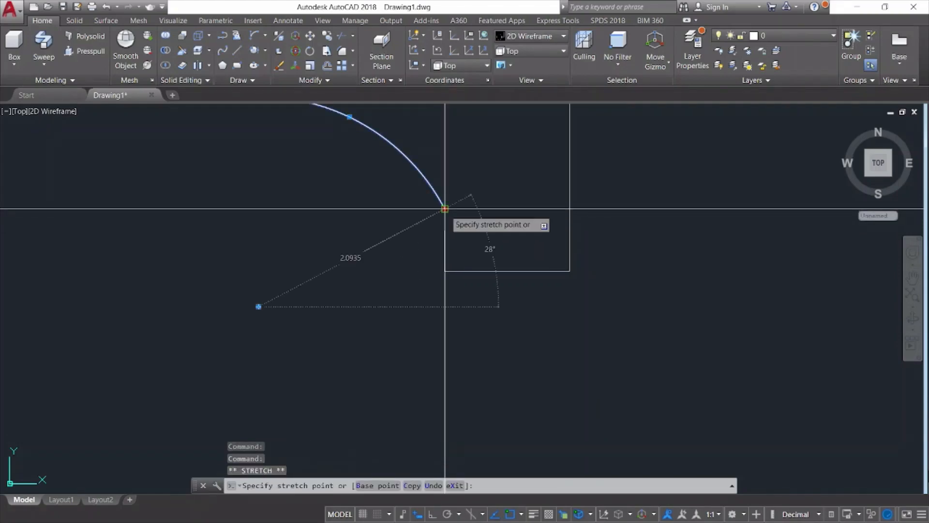
key("Escape")
scroll(562, 207, "down", 2)
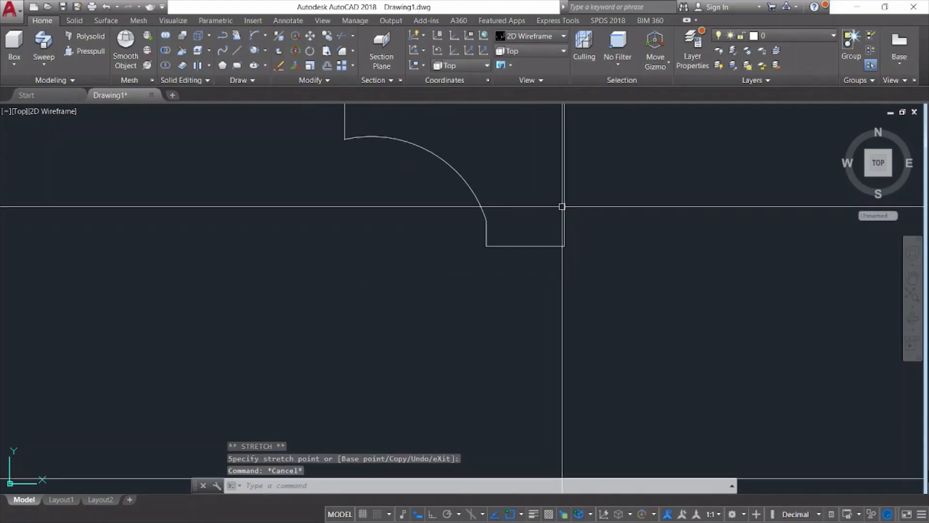
Shorten the profile's short lower vertical line further and stretch the arc's lower end down to meet it.
middle_click_drag(650, 210, 607, 245)
scroll(565, 257, "down", 2)
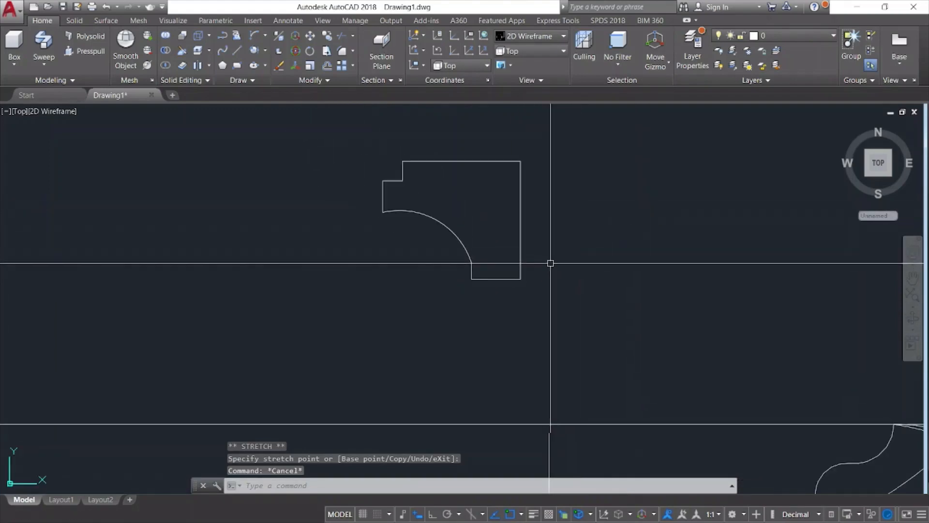
key("Escape")
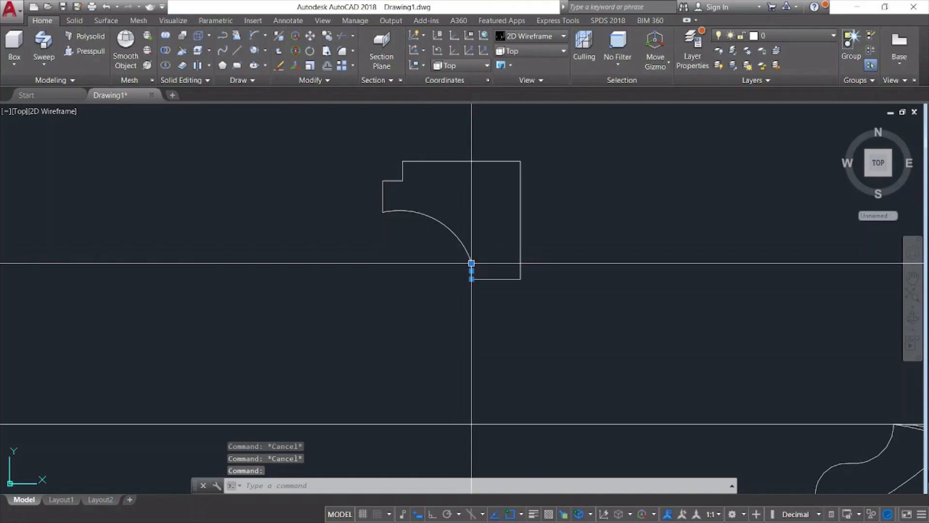
left_click(471, 263)
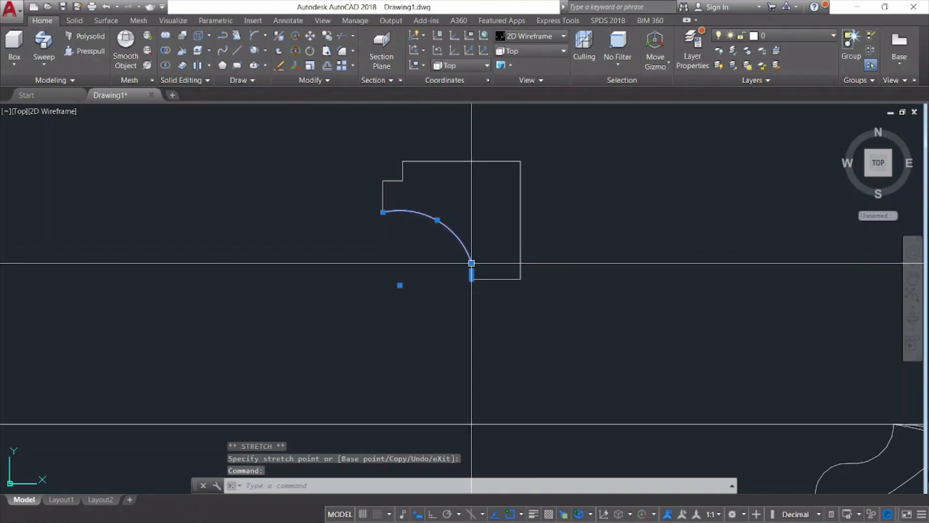
key("Escape")
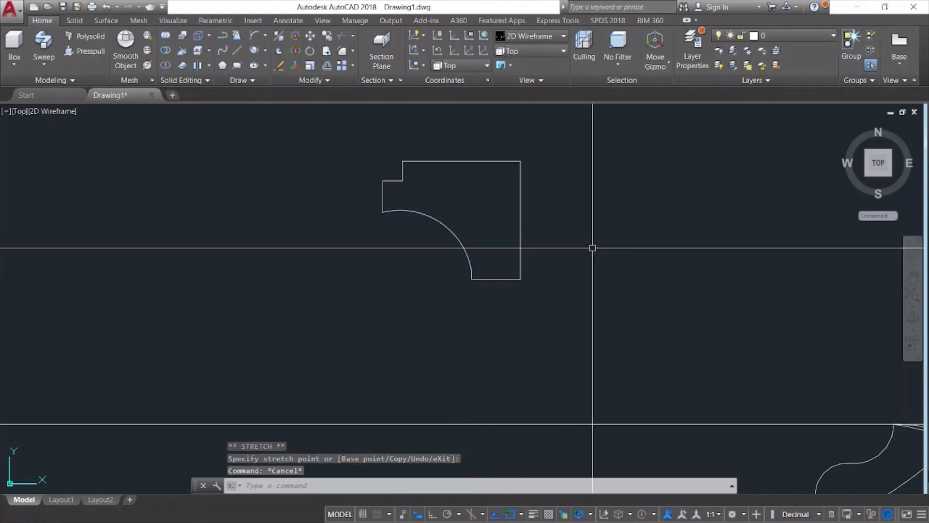
scroll(596, 254, "up", 2)
scroll(598, 260, "down", 2)
middle_click_drag(671, 254, 626, 257)
key("Escape")
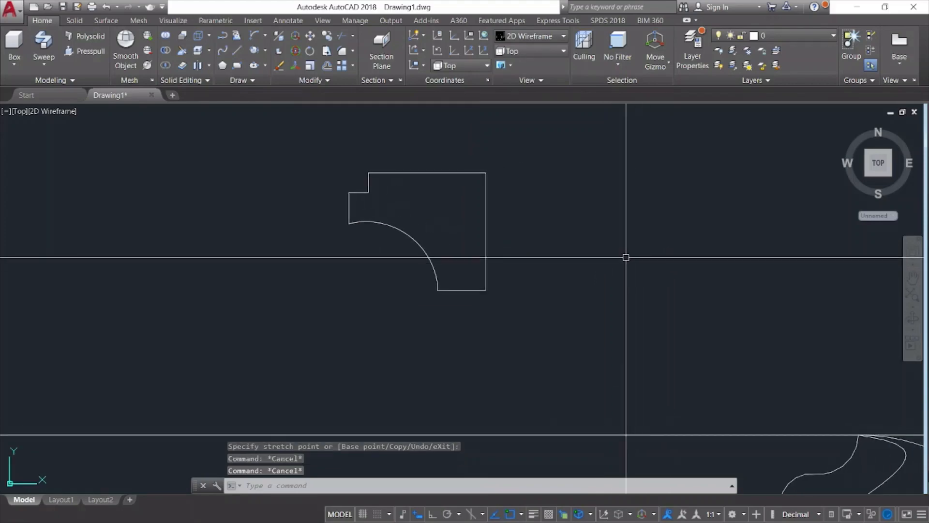
Create a closed boundary polyline from an internal point of the moulding profile.
key("Return")
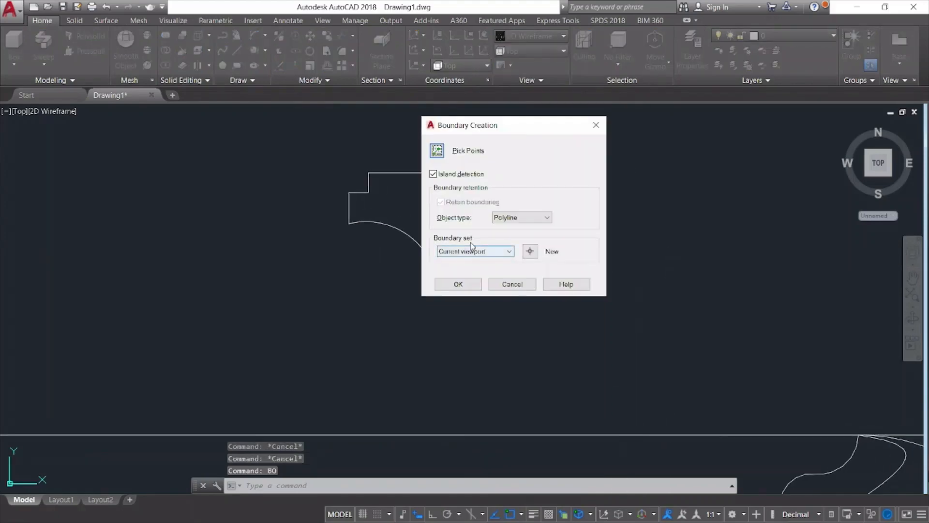
left_click(437, 151)
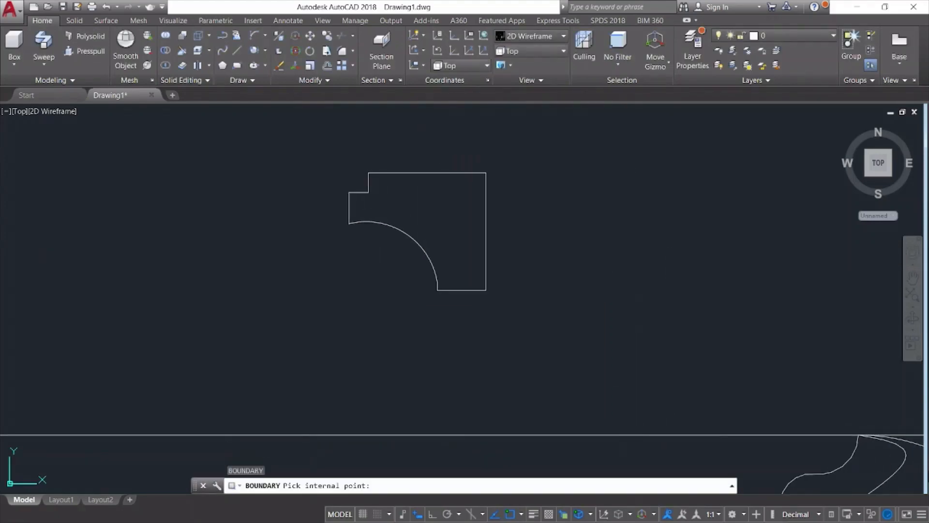
left_click(455, 241)
key("Return")
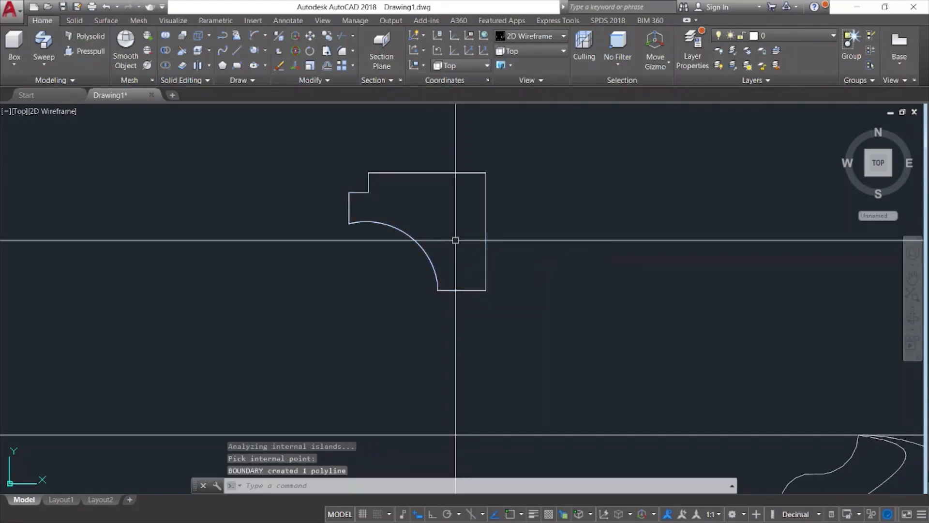
Move the closed boundary polyline horizontally to the right, clear of the original profile lines.
key("Return")
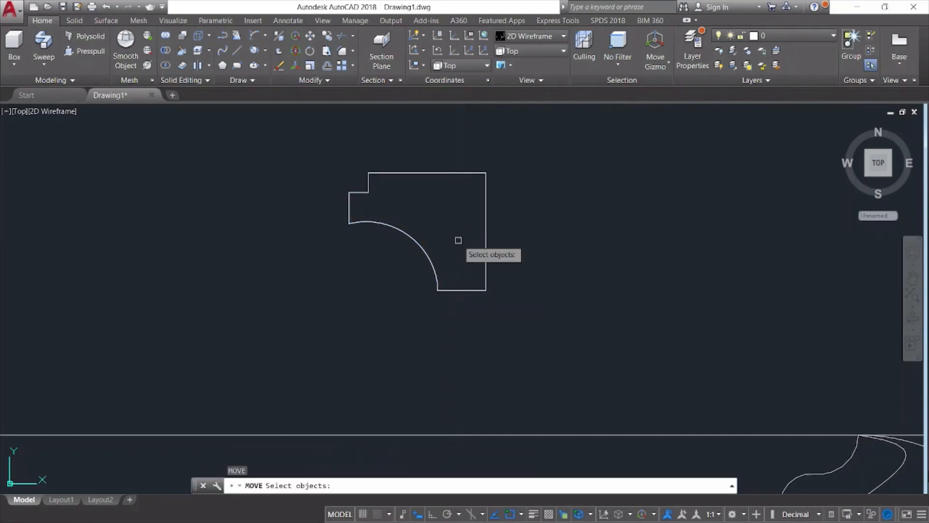
left_click(484, 227)
key("Return")
left_click(485, 231)
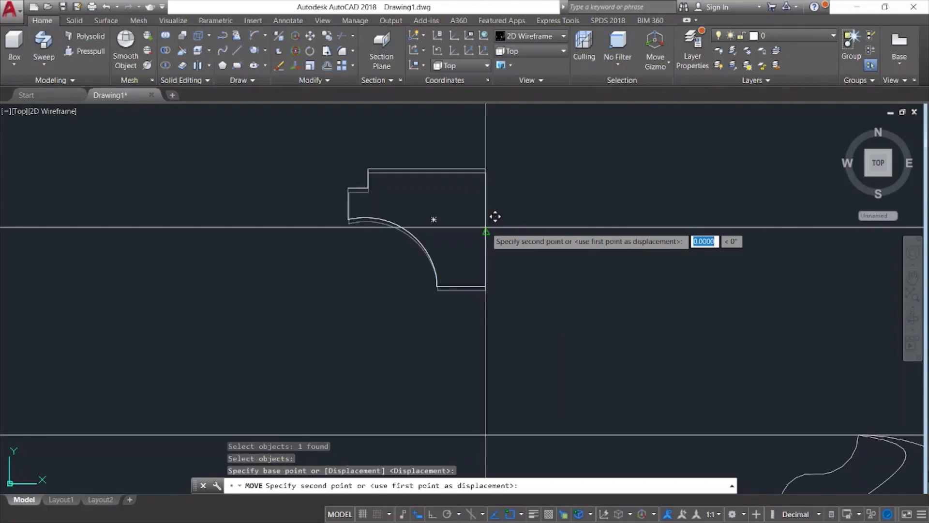
left_click(737, 230)
key("Escape")
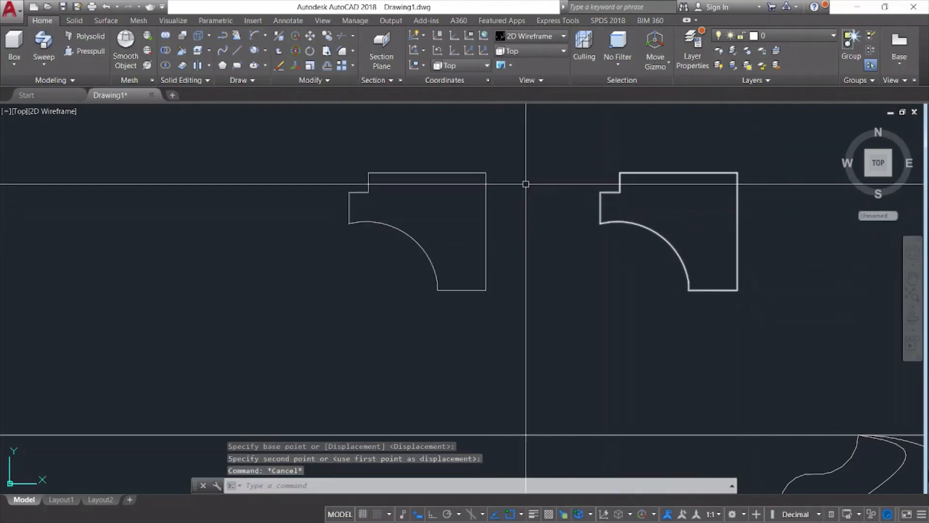
Erase the original separate lines and arc of the moulding profile, keeping the closed polyline.
left_click(337, 139)
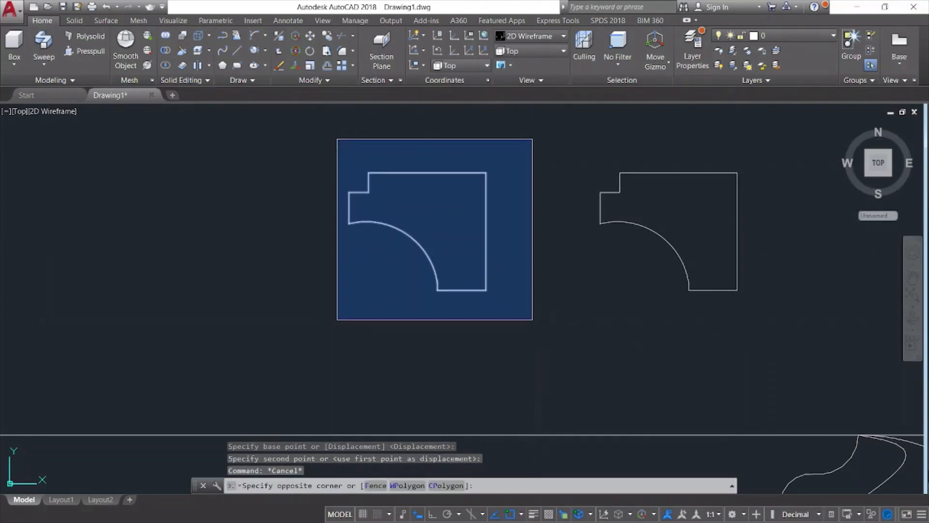
left_click(532, 317)
right_click(529, 312)
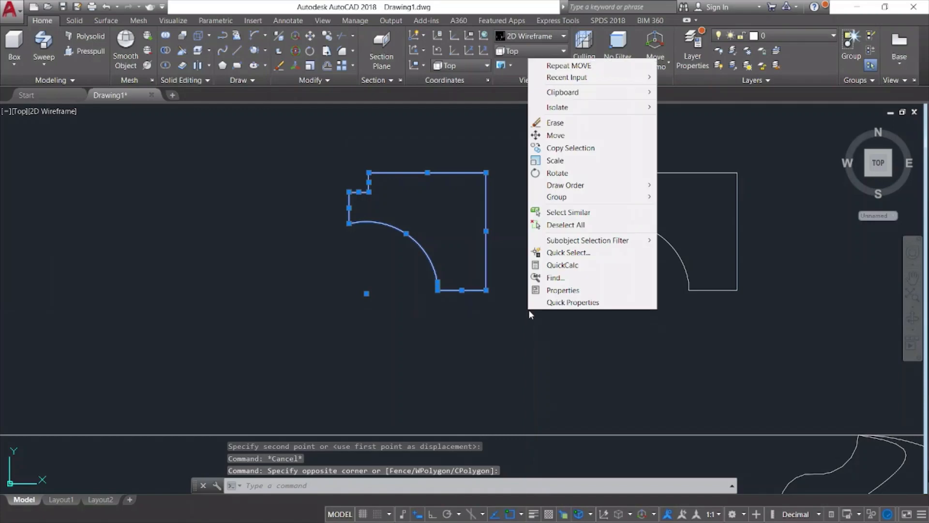
left_click(549, 122)
middle_click_drag(563, 268, 457, 264)
scroll(394, 253, "down", 6)
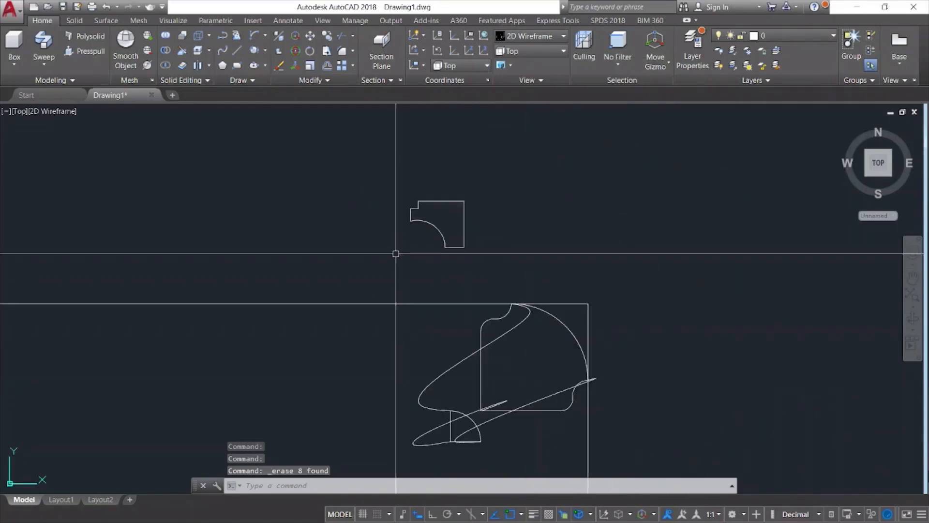
key("Escape")
Sweep the closed moulding profile along the outer square path, using the profile's lower-right corner as the base point.
left_click(45, 64)
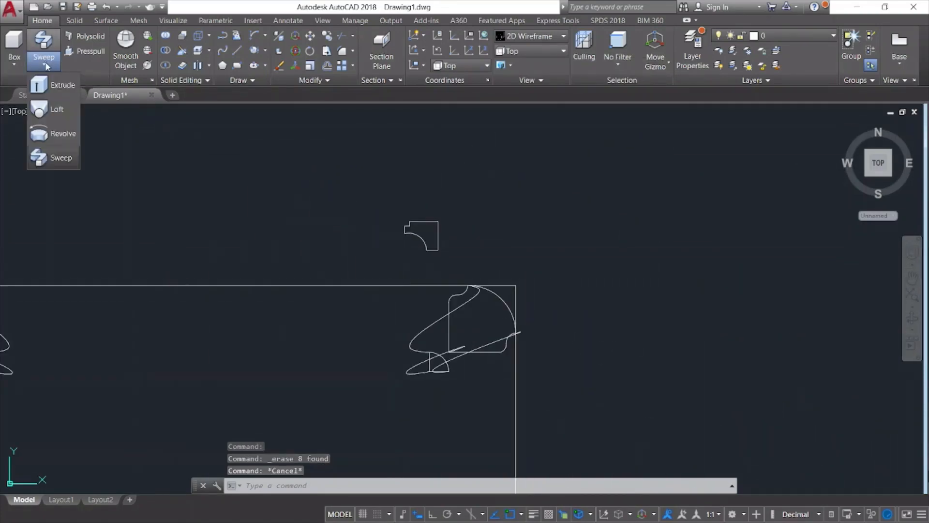
left_click(60, 158)
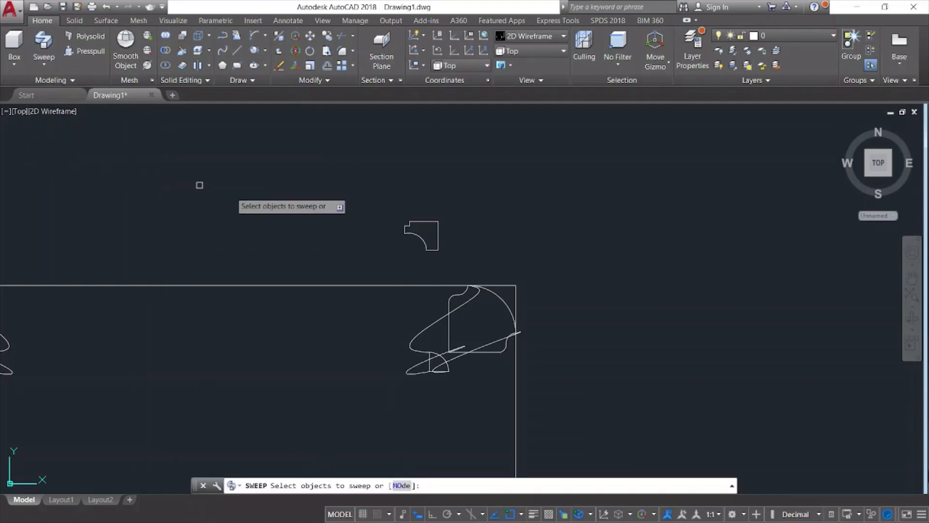
left_click(437, 231)
right_click(439, 231)
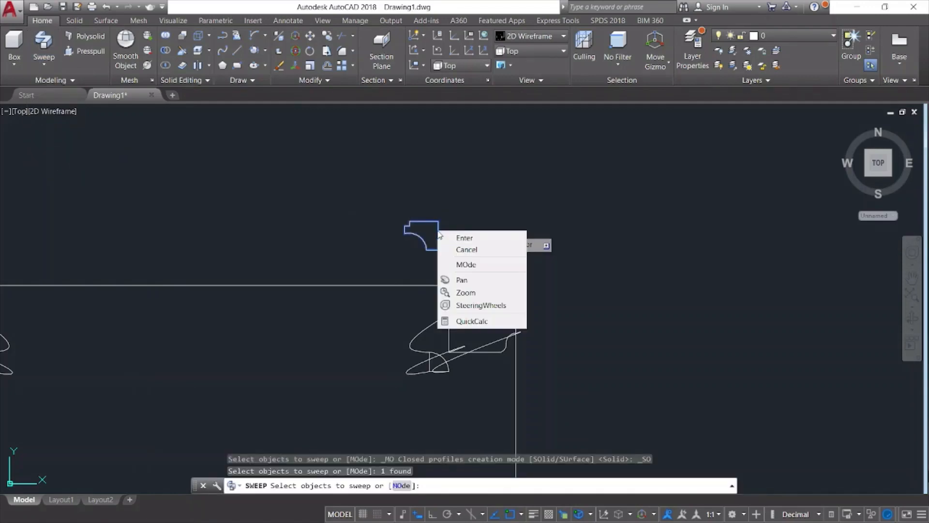
left_click(448, 239)
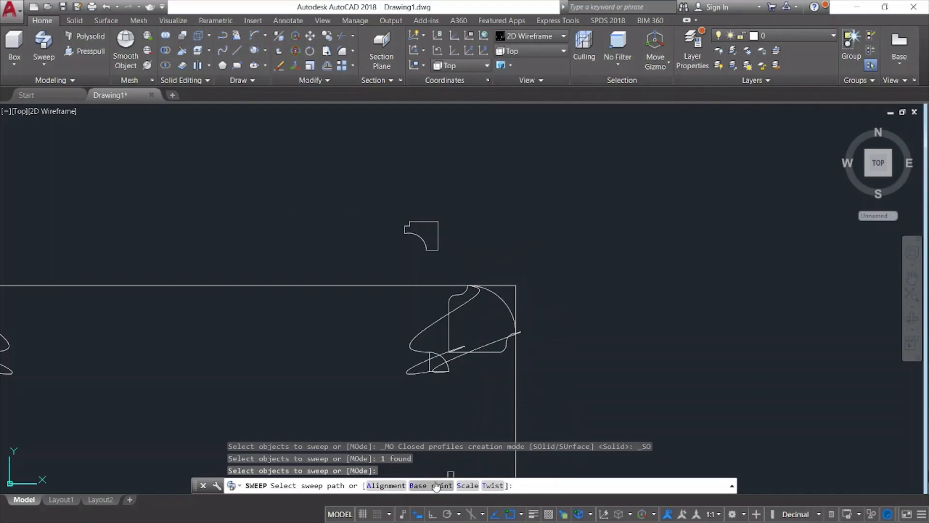
left_click(425, 485)
scroll(443, 259, "up", 5)
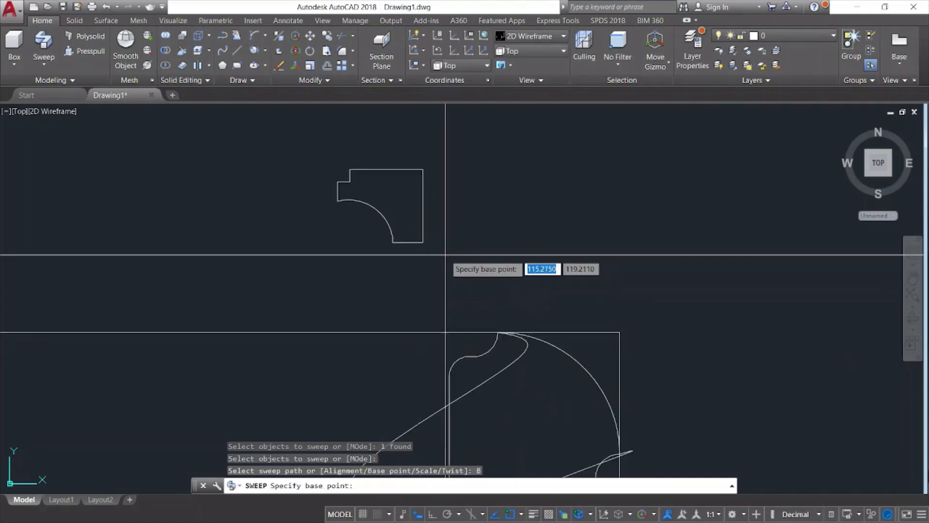
left_click(411, 236)
scroll(421, 257, "down", 4)
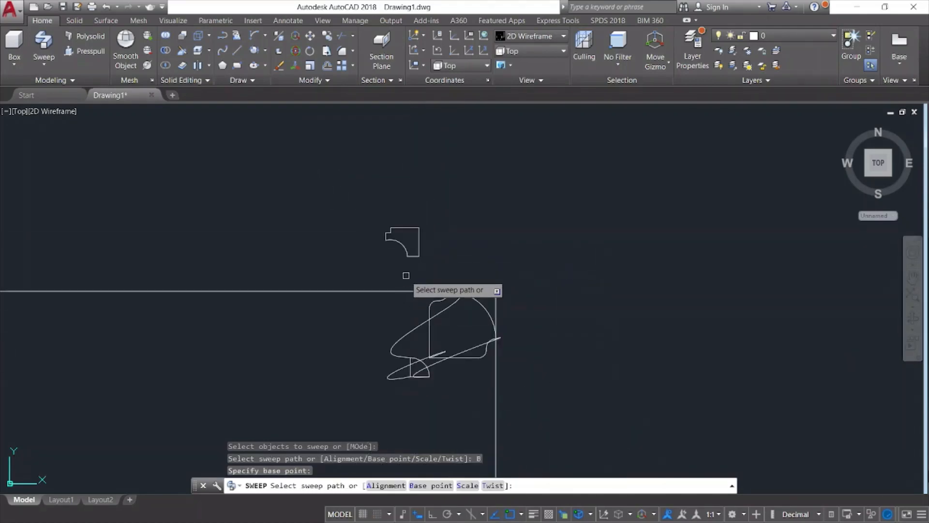
scroll(358, 298, "up", 5)
scroll(373, 294, "down", 5)
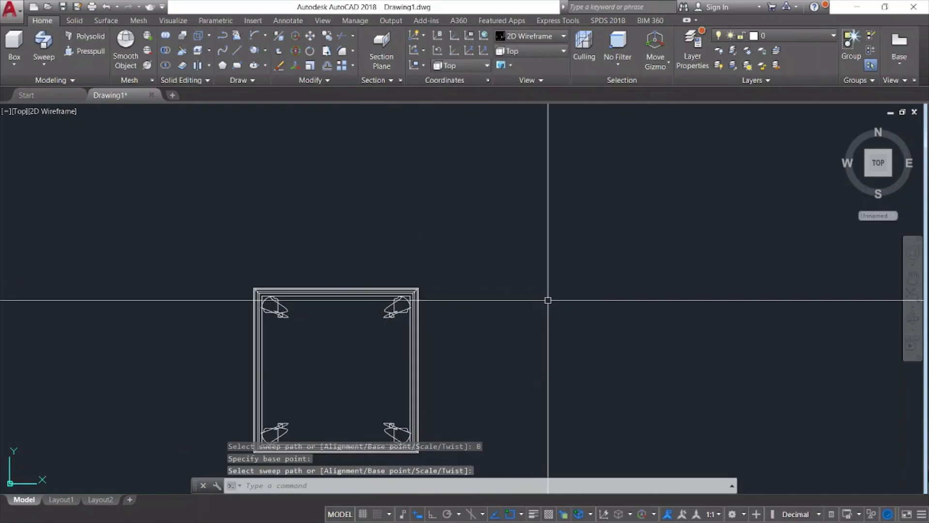
Switch to an angled 3D view of the table, set the visual style to Realistic and inspect the swept moulding's corner.
key("Escape")
middle_click_drag(547, 300, 597, 231)
left_click(847, 129)
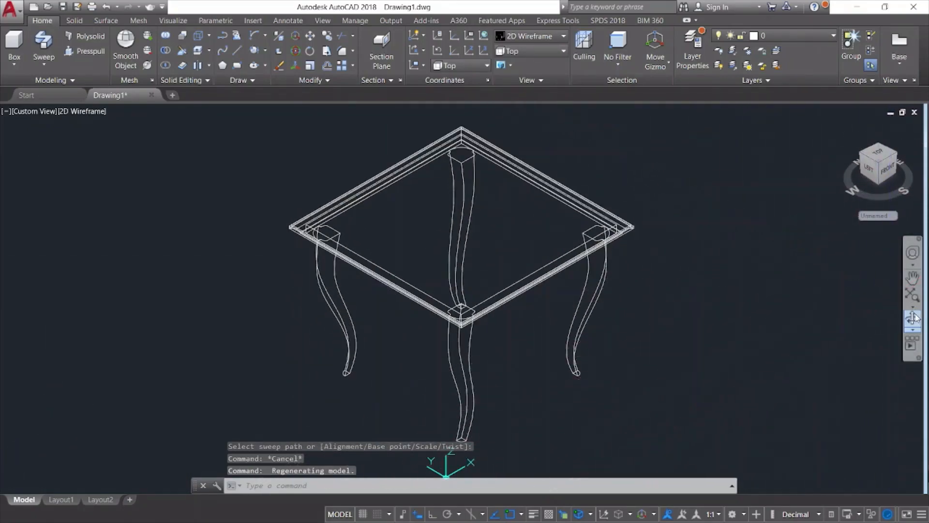
middle_click_drag(800, 279, 773, 293, "shift")
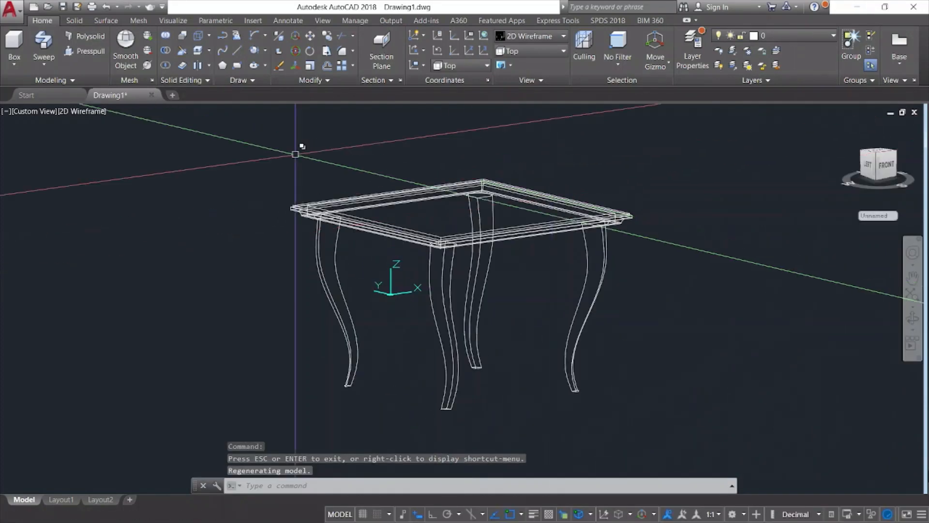
left_click(85, 111)
left_click(106, 173)
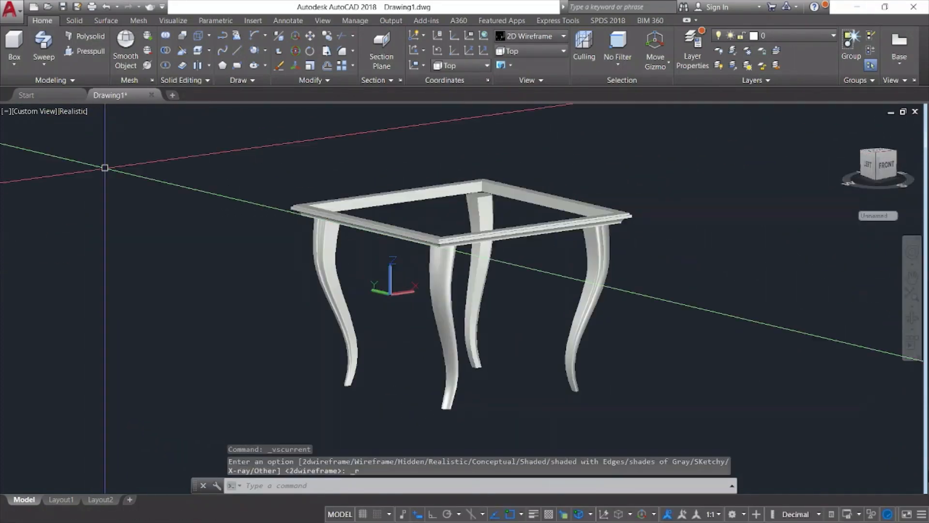
scroll(643, 237, "up", 6)
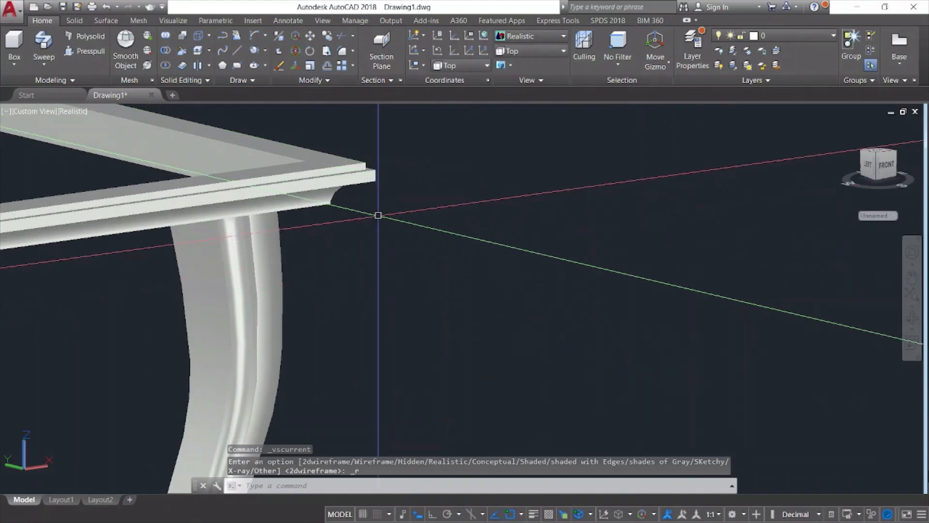
scroll(387, 215, "down", 6)
key("Escape")
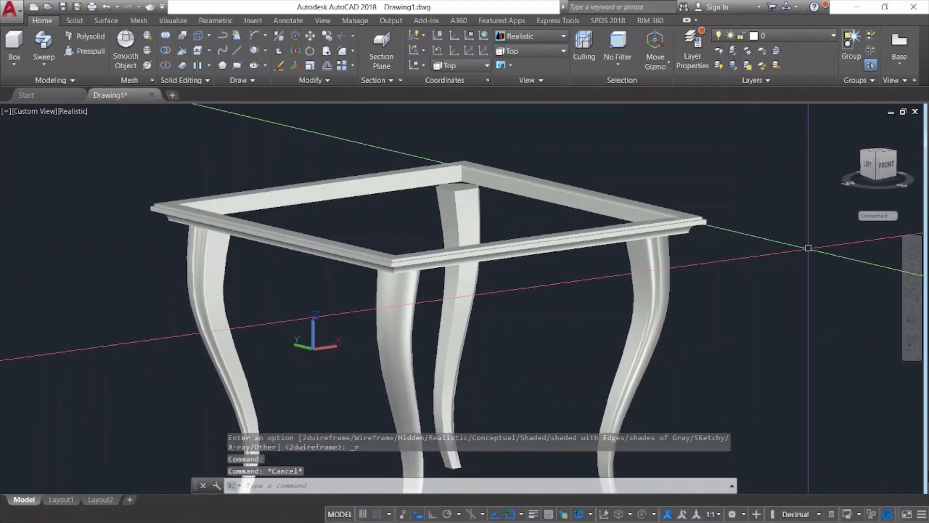
Draw a box filling the frame opening between its opposite lower inner corners, with its height reaching the frame's upper surface.
left_click(916, 320)
left_click_drag(830, 290, 754, 311)
key("Escape")
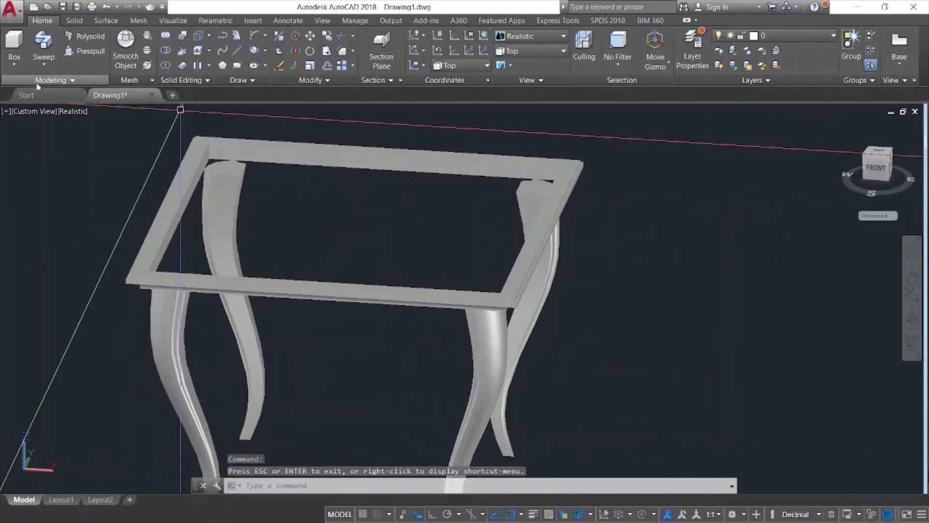
left_click(19, 67)
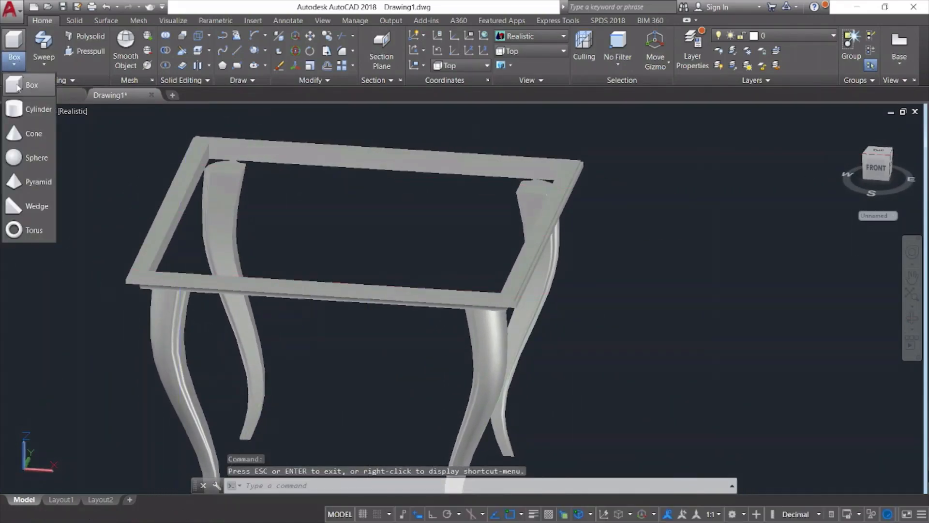
left_click(25, 85)
scroll(220, 161, "up", 5)
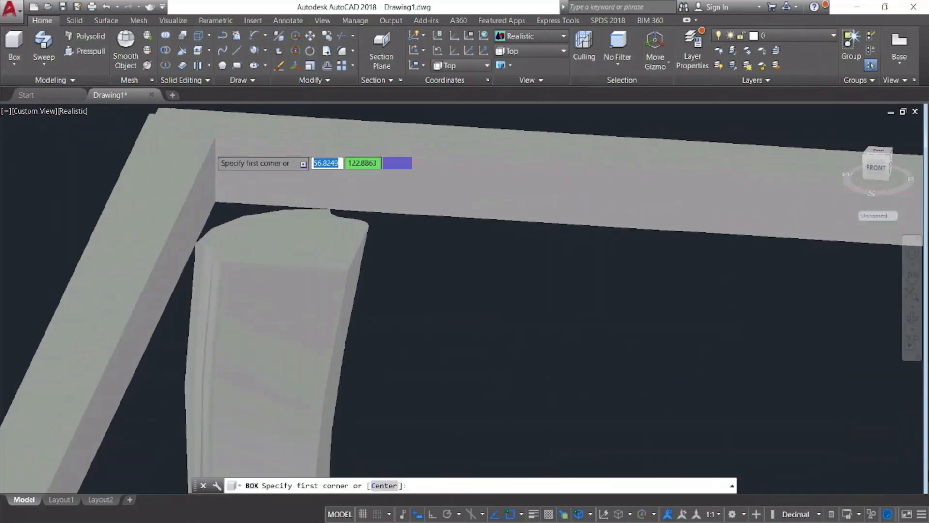
scroll(221, 223, "down", 2)
left_click(216, 228)
scroll(213, 213, "down", 4)
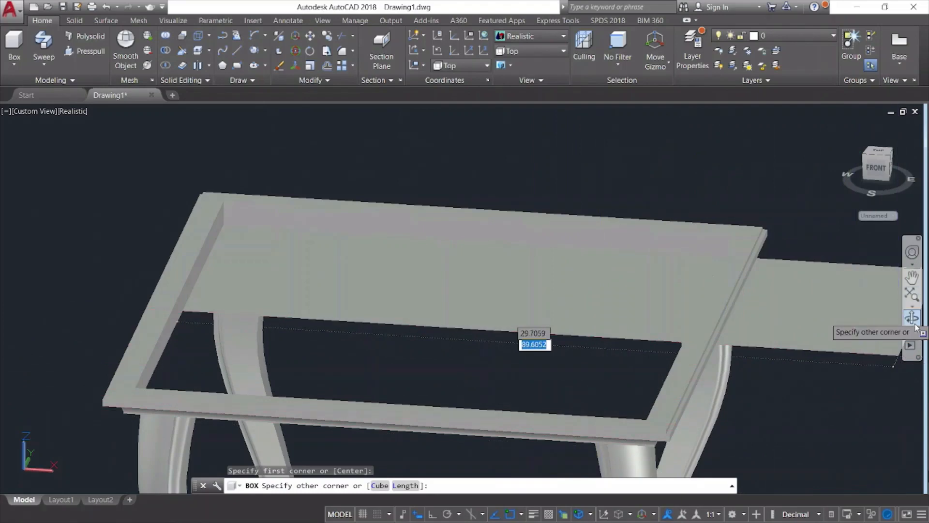
middle_click_drag(770, 411, 759, 328, "shift")
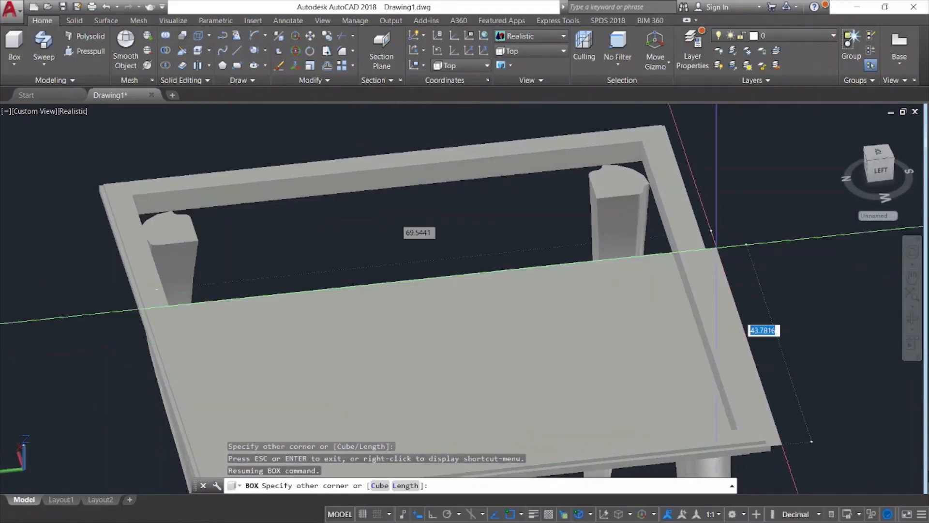
scroll(736, 301, "up", 6)
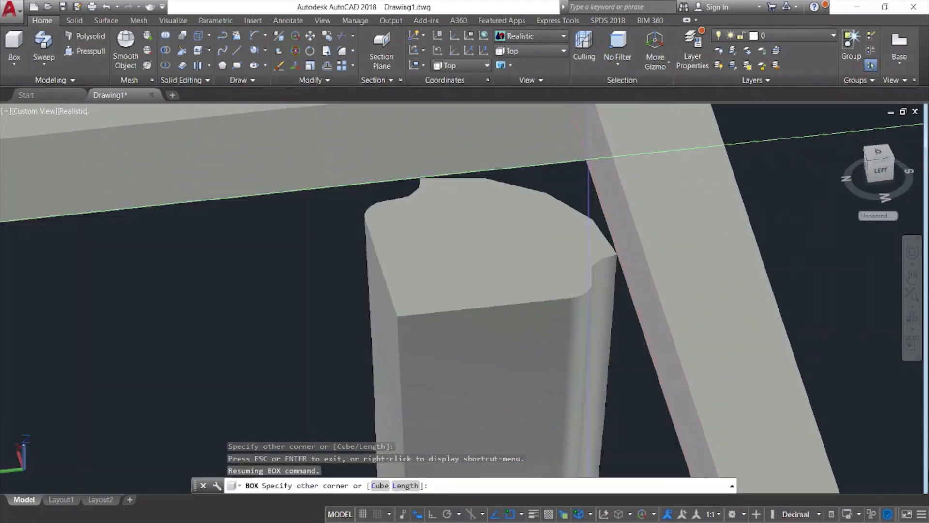
left_click(586, 146)
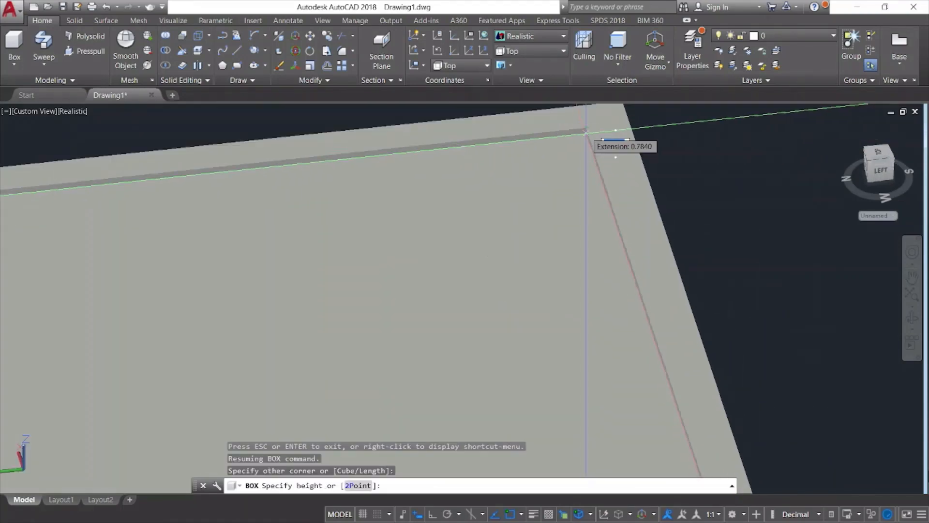
key("Escape")
Examine the filled tabletop, its moulding and the four legs from above and from a low front angle.
scroll(702, 179, "down", 5)
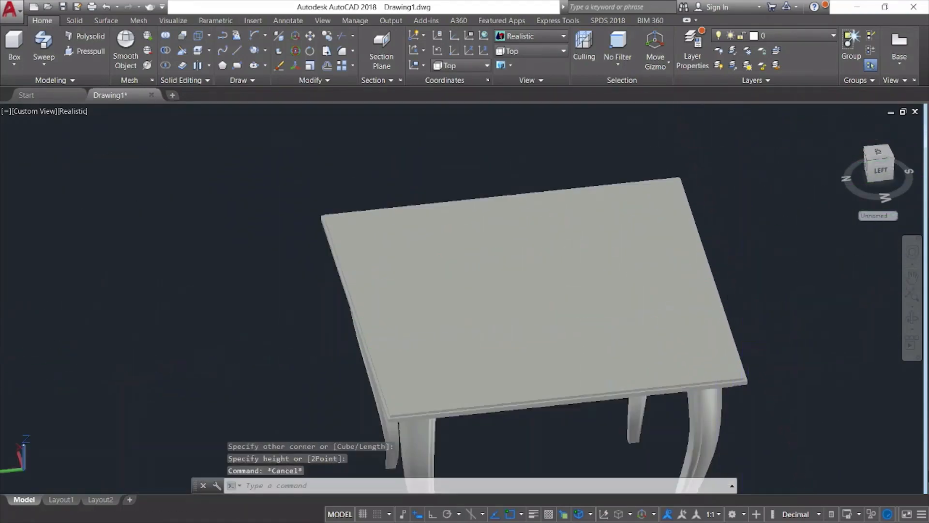
middle_click_drag(748, 312, 611, 261)
key("Escape")
left_click(912, 318)
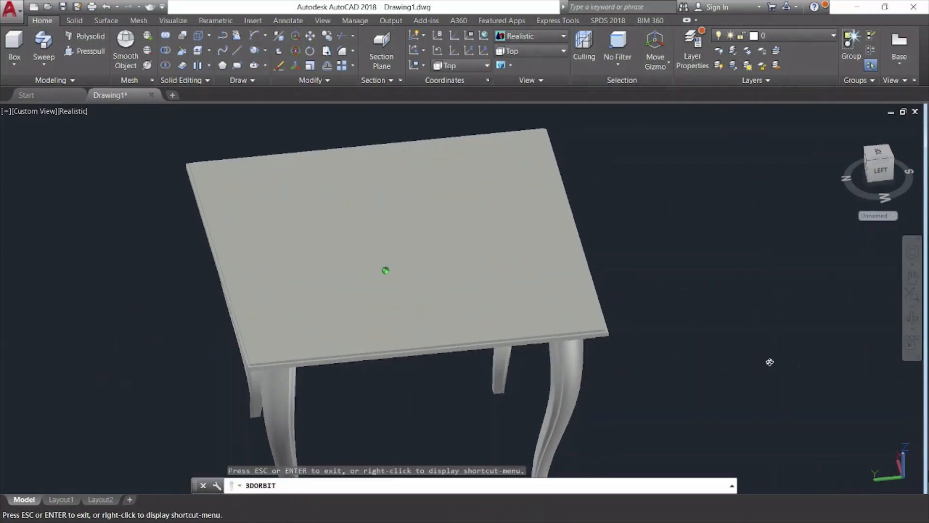
left_click_drag(768, 363, 710, 326)
key("Escape")
key("Escape")
left_click(911, 325)
key("Escape")
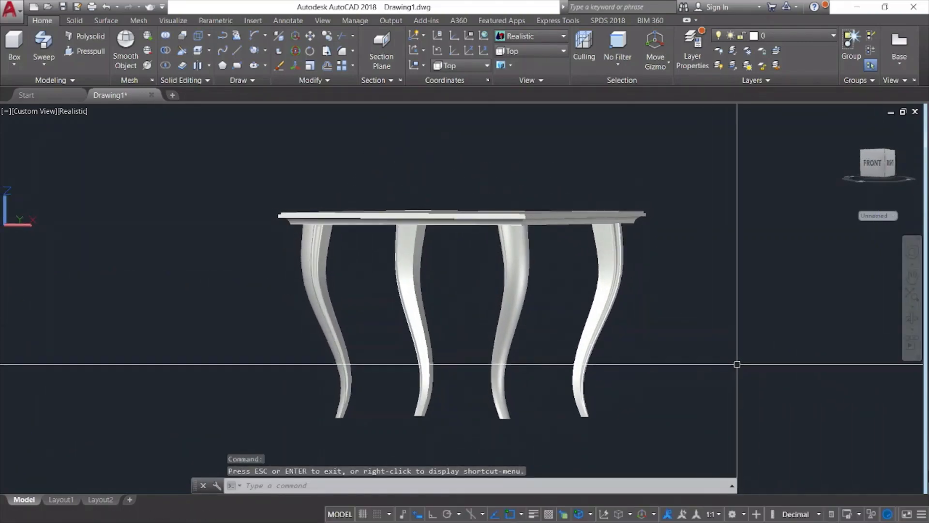
Hide the four table legs so that only the tabletop and its moulding are displayed.
left_click(713, 367)
left_click(150, 354)
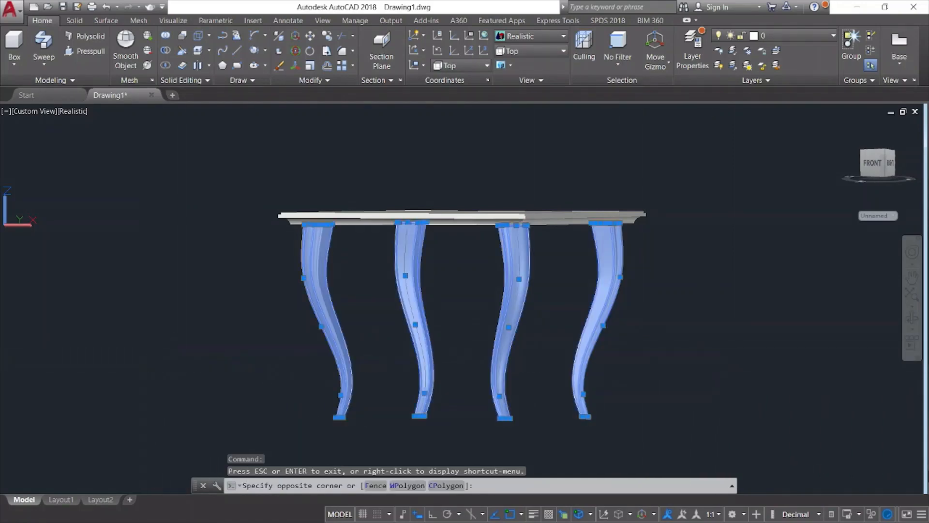
right_click(141, 274)
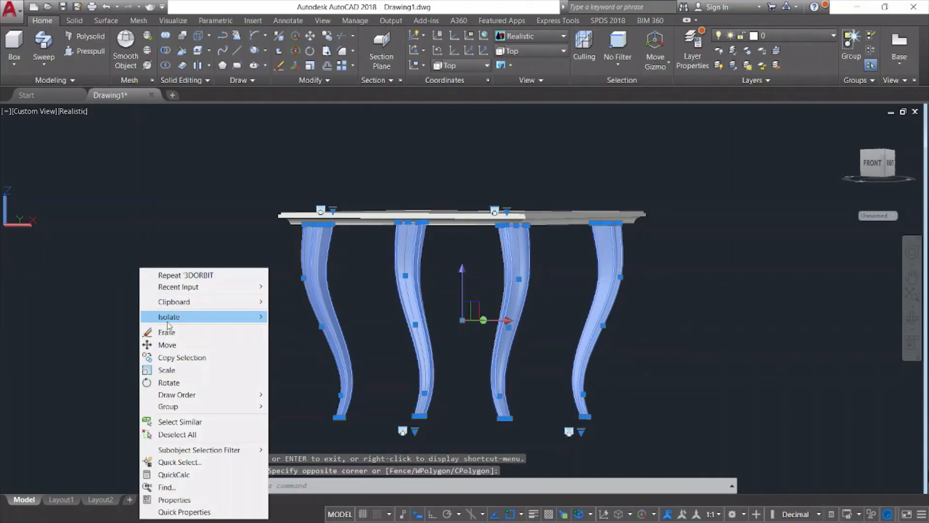
left_click(305, 329)
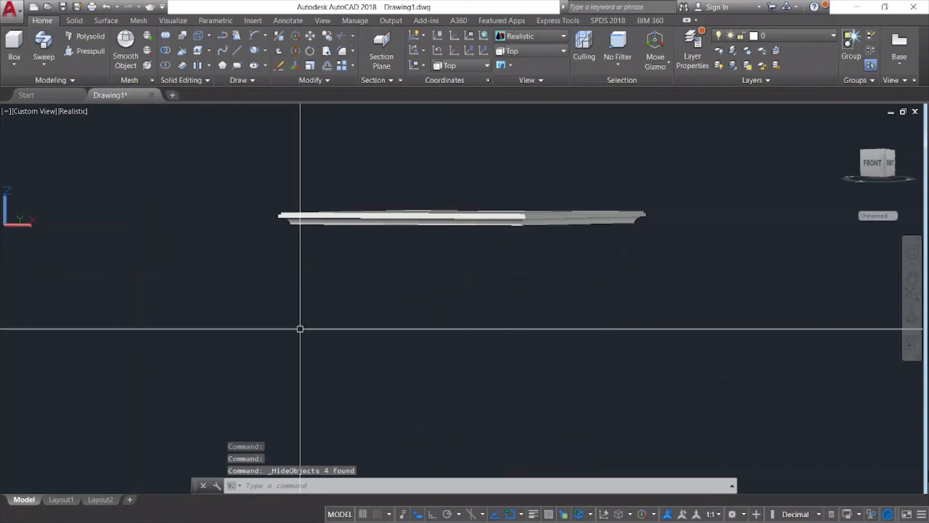
key("Escape")
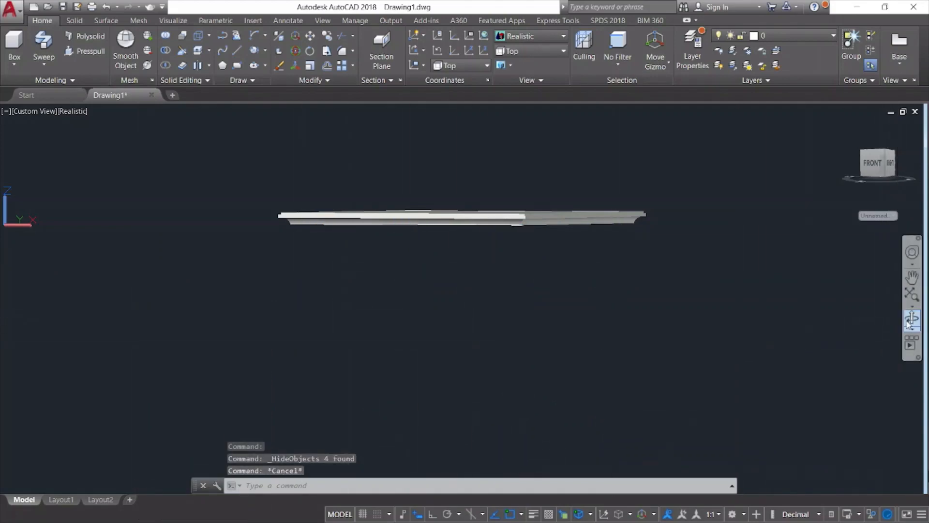
On the tabletop's underside face, create an inward edge offset at a distance of 5 with Offset Edge.
left_click(909, 322)
left_click_drag(815, 332, 653, 290)
key("Escape")
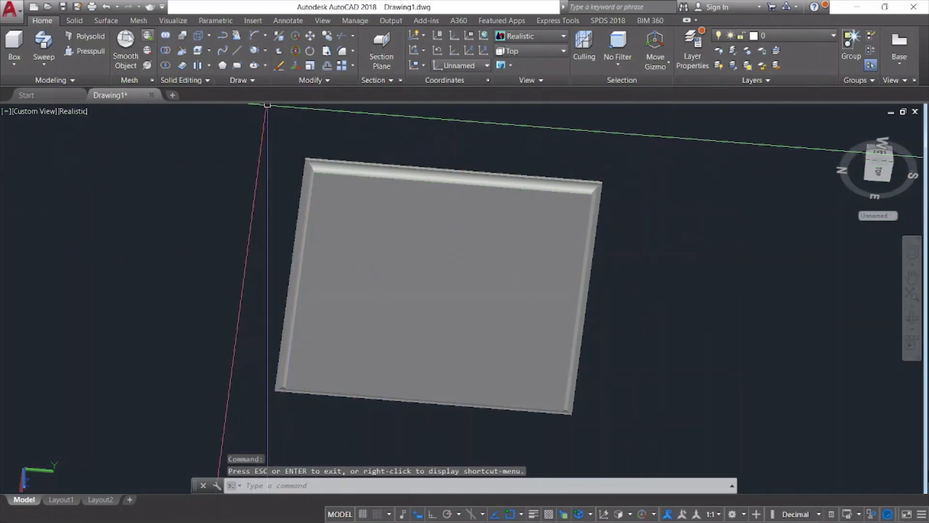
left_click(74, 21)
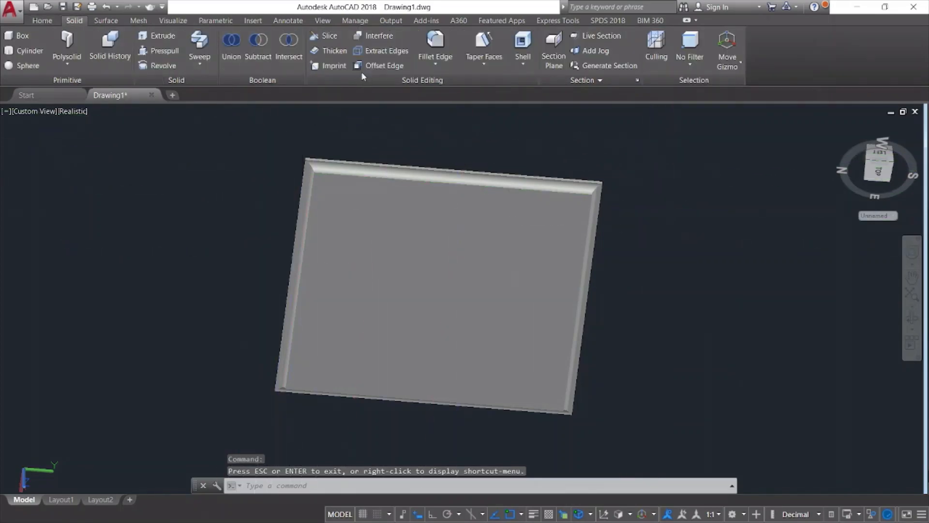
left_click(377, 66)
left_click(423, 218)
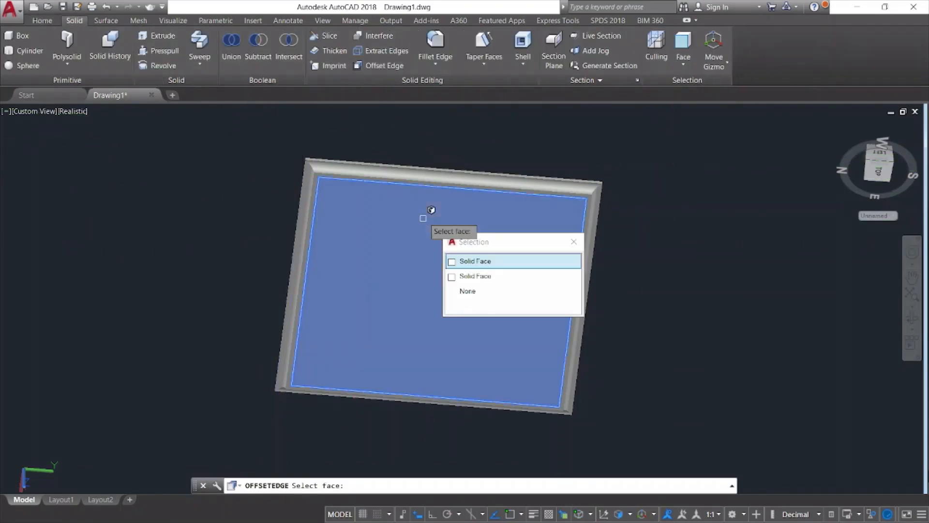
key("Return")
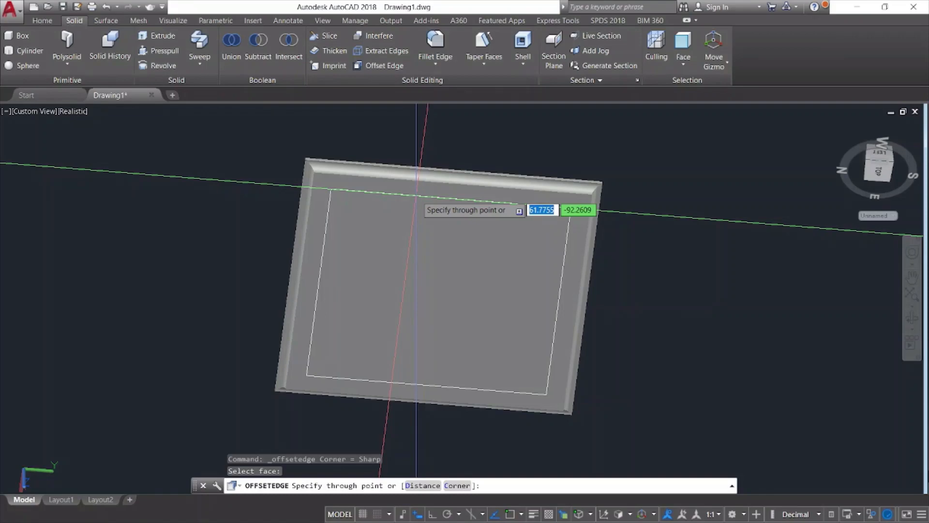
scroll(414, 200, "up", 3)
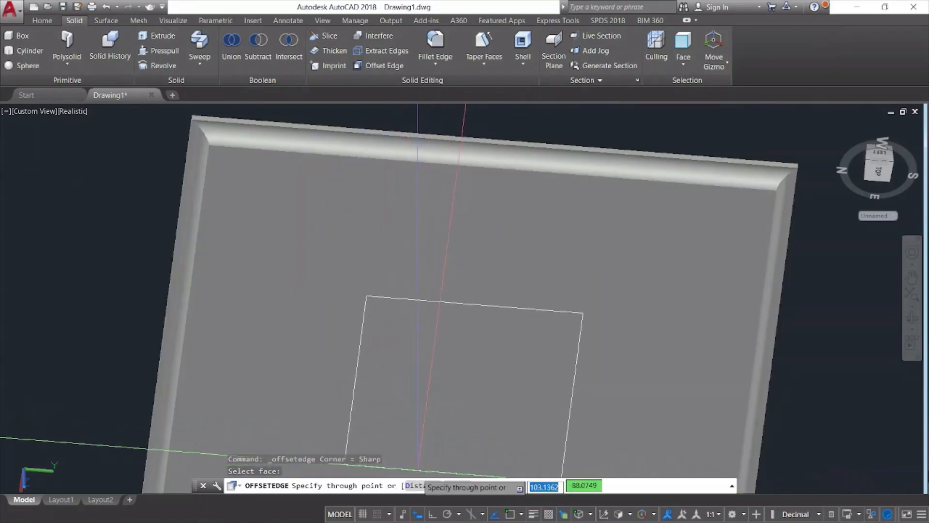
left_click(423, 485)
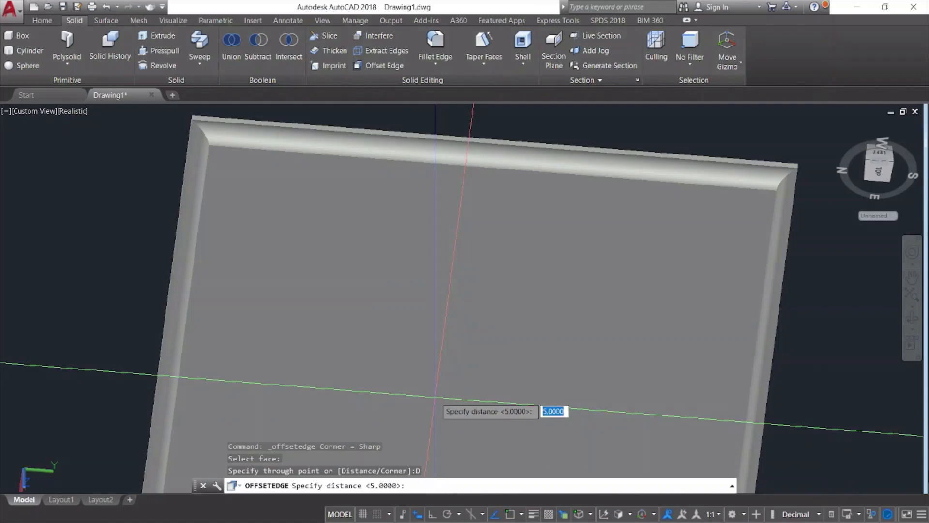
type("5")
key("Return")
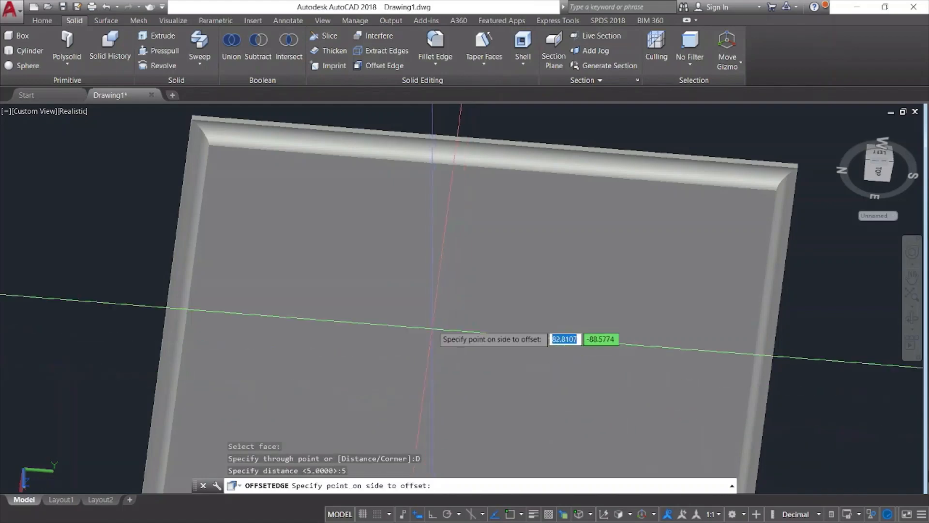
scroll(434, 322, "down", 5)
left_click(432, 314)
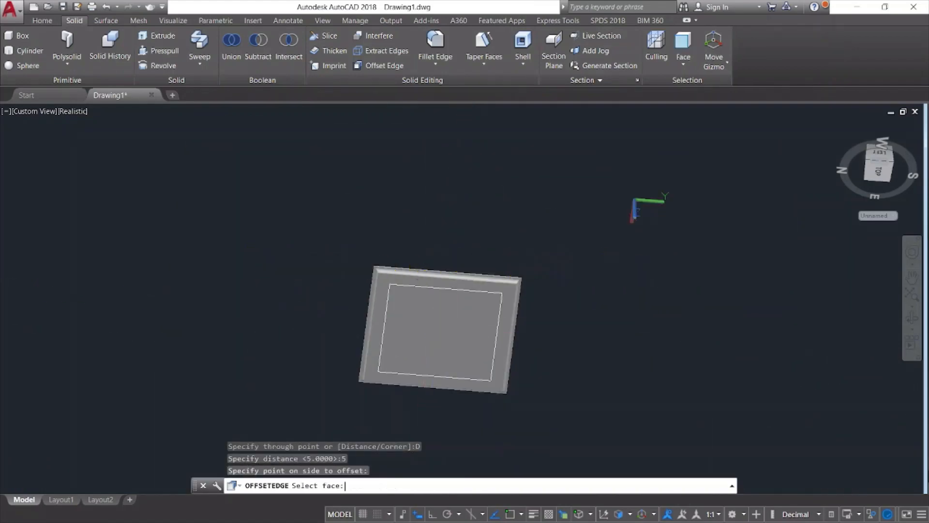
key("Escape")
Offset the rectangular polyline on the tabletop's underside inward by a distance of 2.
scroll(579, 319, "up", 2)
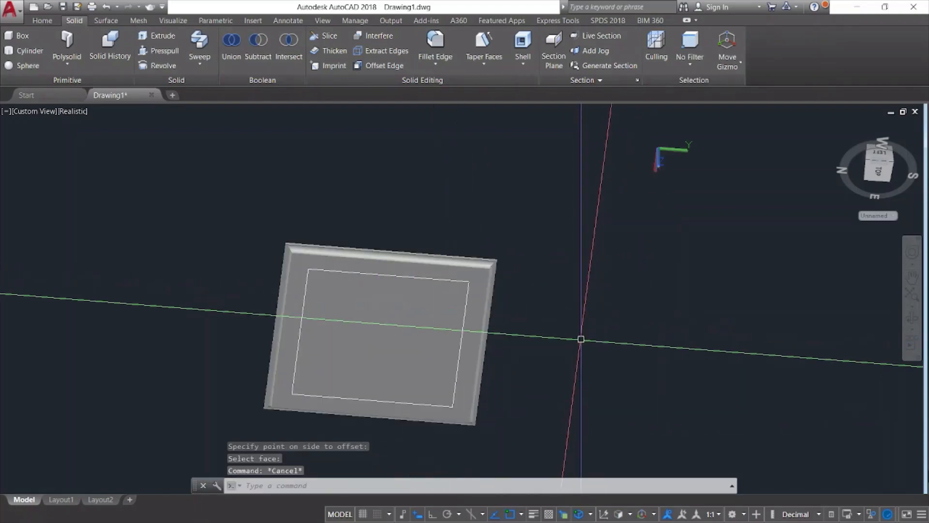
middle_click_drag(583, 378, 591, 345)
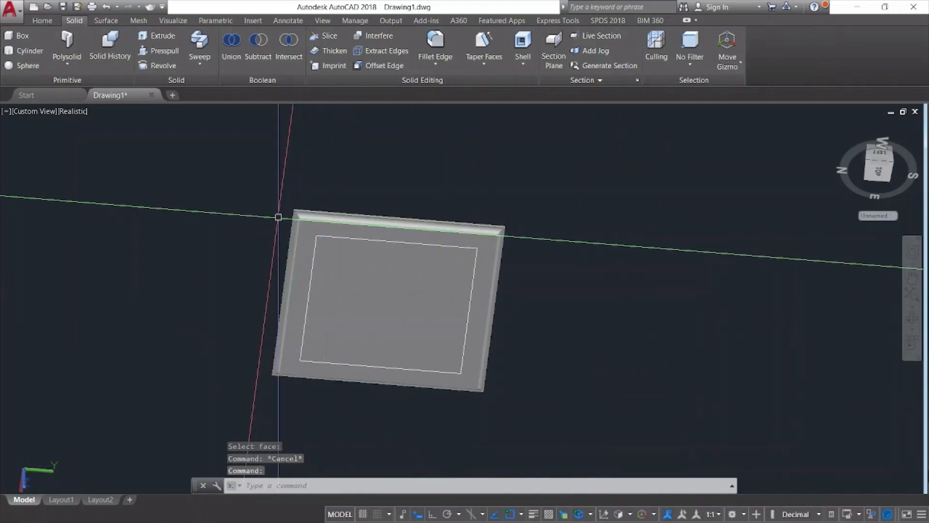
left_click(43, 21)
left_click(326, 65)
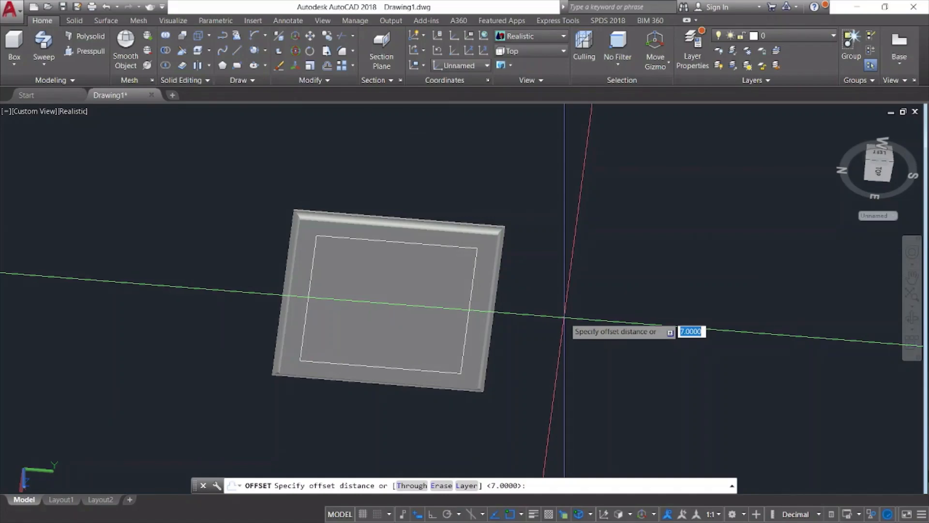
key("Return")
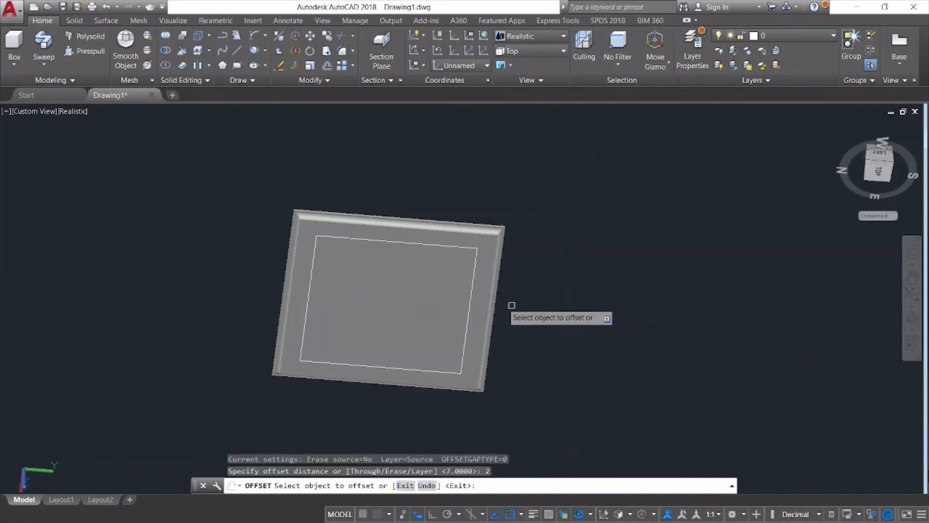
left_click(475, 299)
left_click(470, 301)
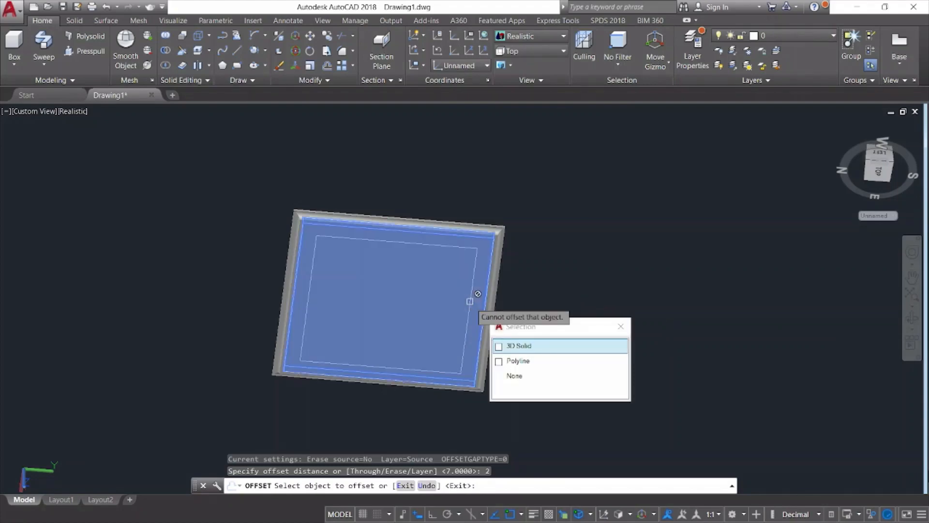
left_click(522, 363)
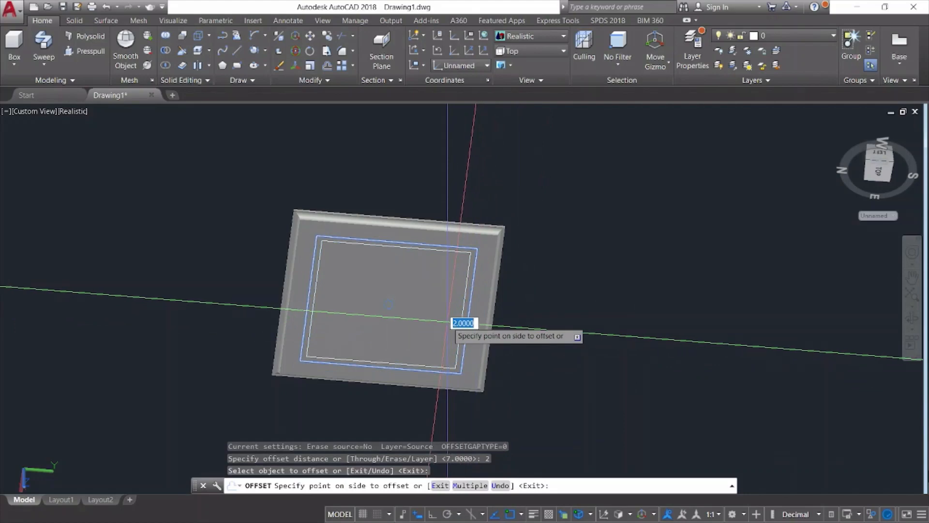
left_click(428, 323)
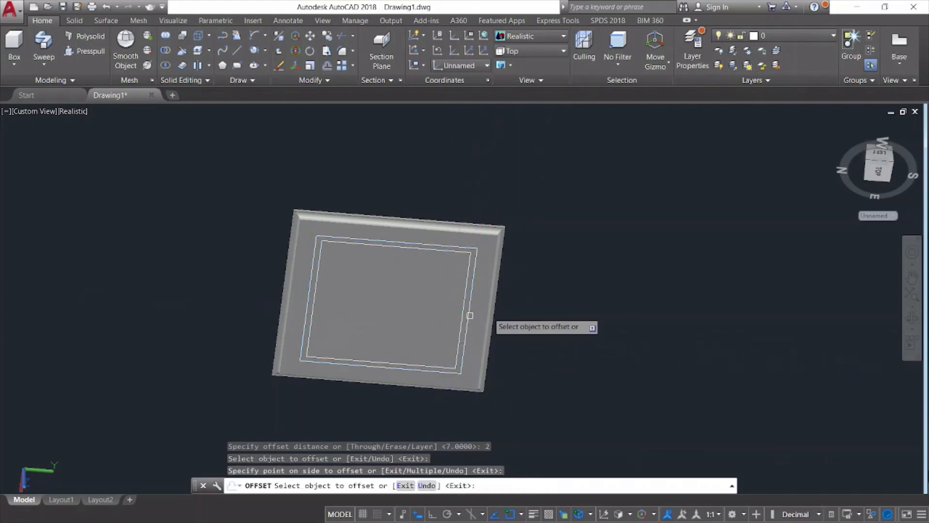
key("Escape")
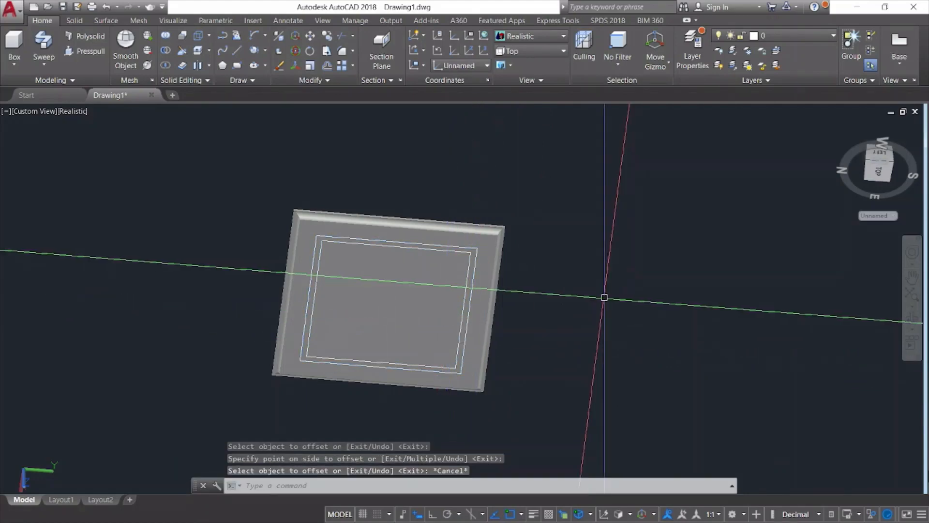
Presspull the narrow band between the two rectangles by 12 away from the tabletop's underside to form the apron.
left_click(912, 317)
left_click_drag(732, 317, 748, 349)
key("Escape")
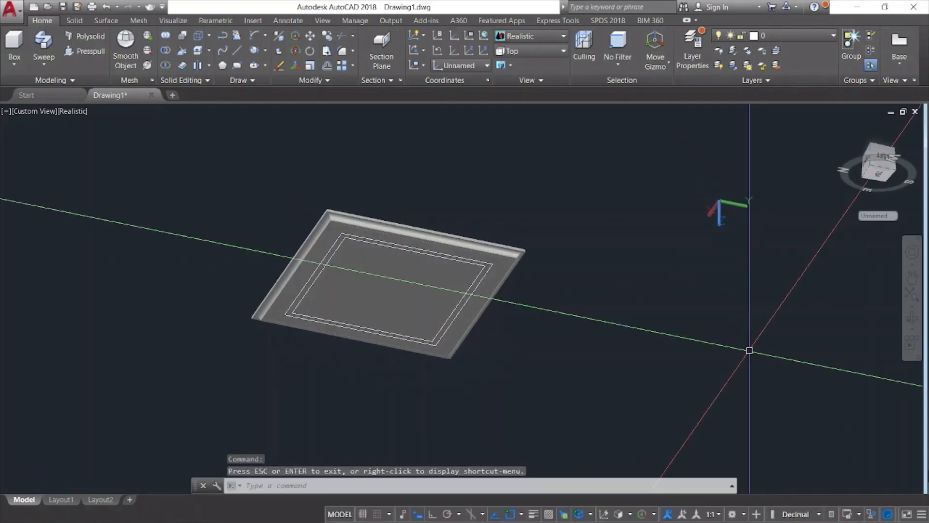
left_click(90, 51)
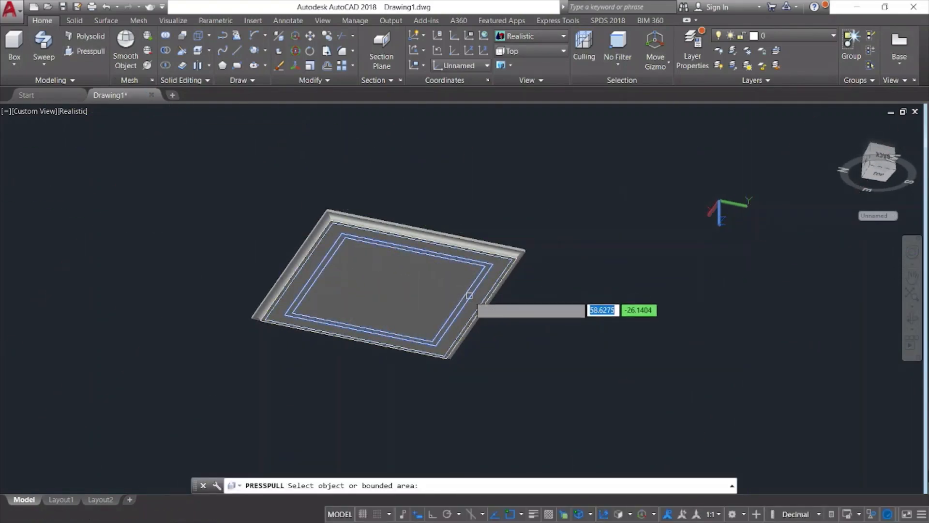
left_click(469, 295)
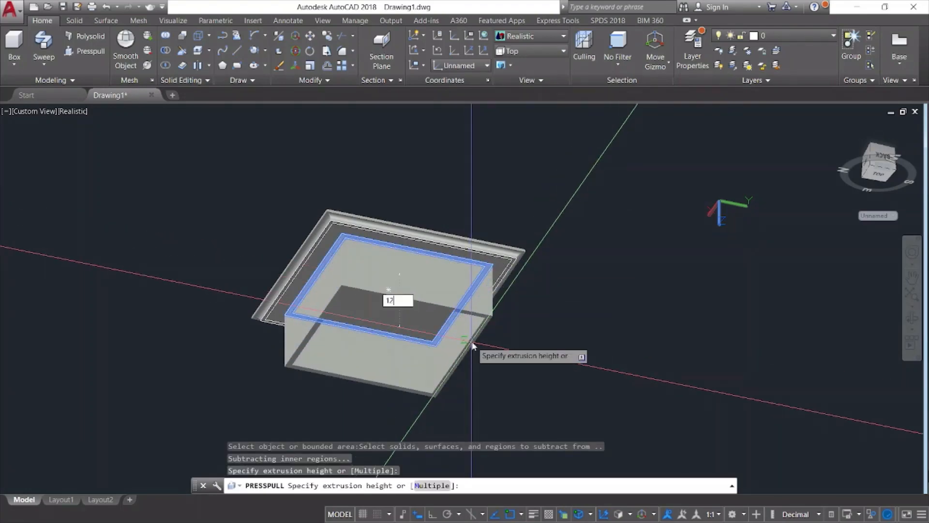
key("Return")
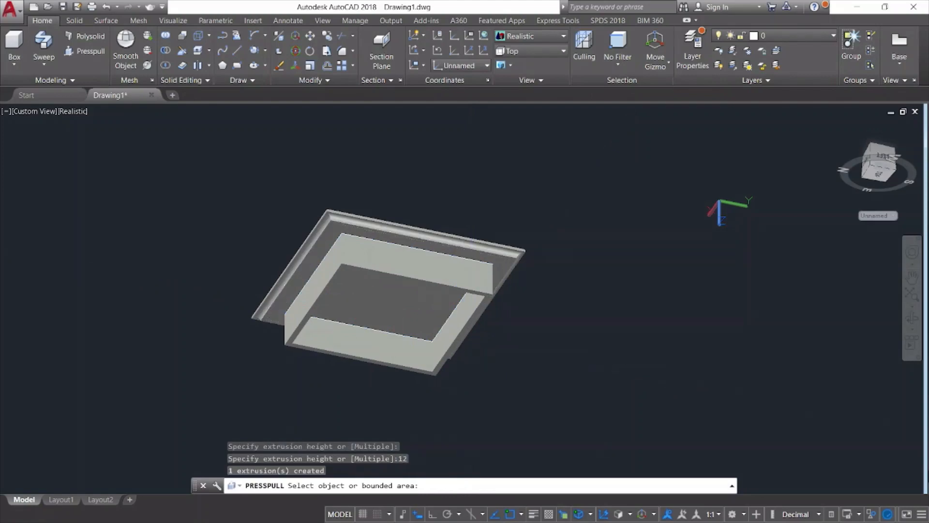
left_click(912, 318)
left_click_drag(819, 324, 800, 375)
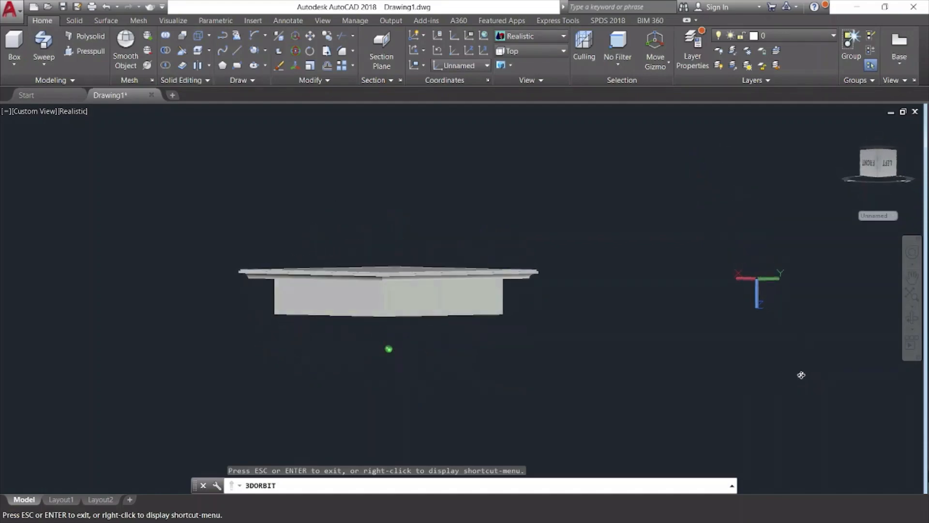
key("Escape")
key("Escape")
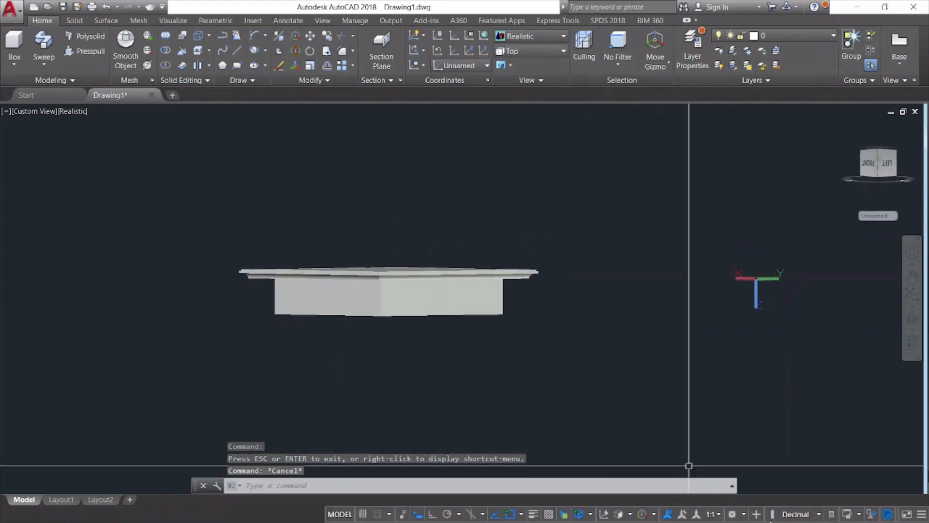
End the object isolation to bring back the hidden legs and view the table with its apron.
left_click(873, 514)
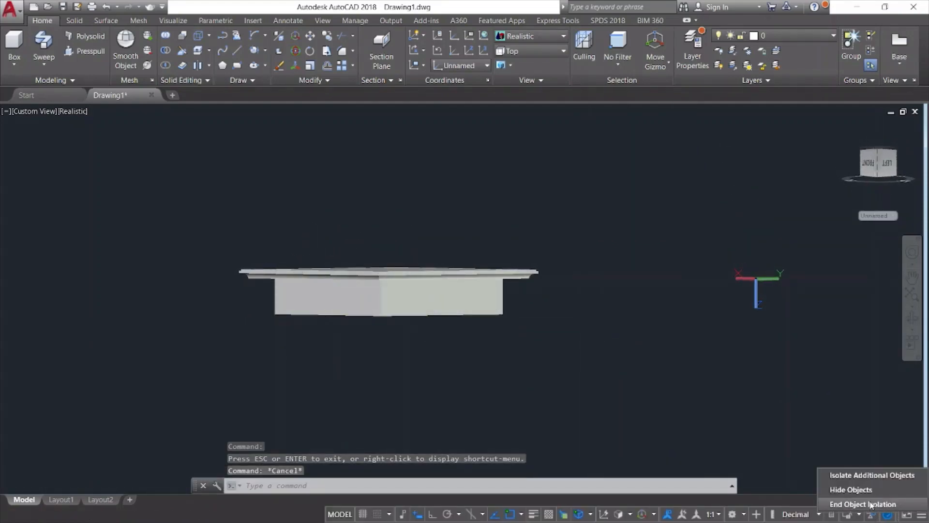
left_click(871, 505)
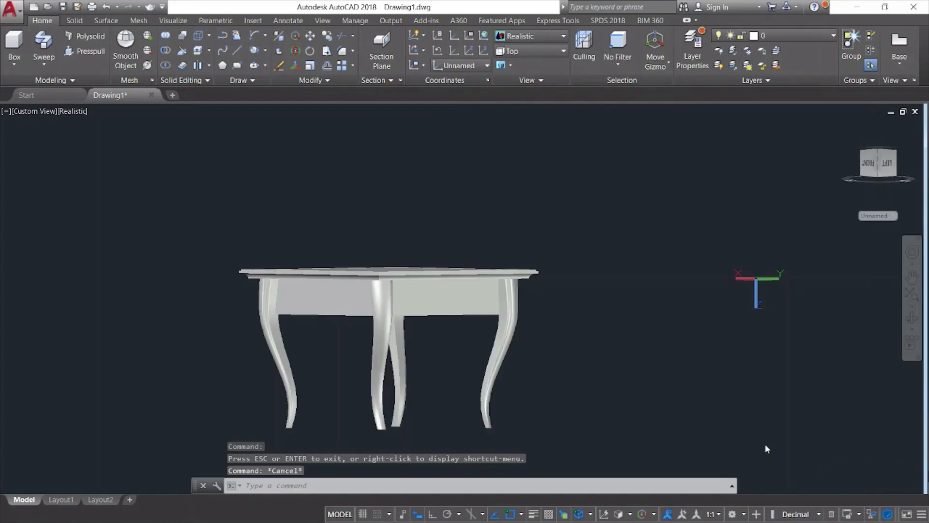
left_click(912, 319)
left_click_drag(616, 355, 573, 263)
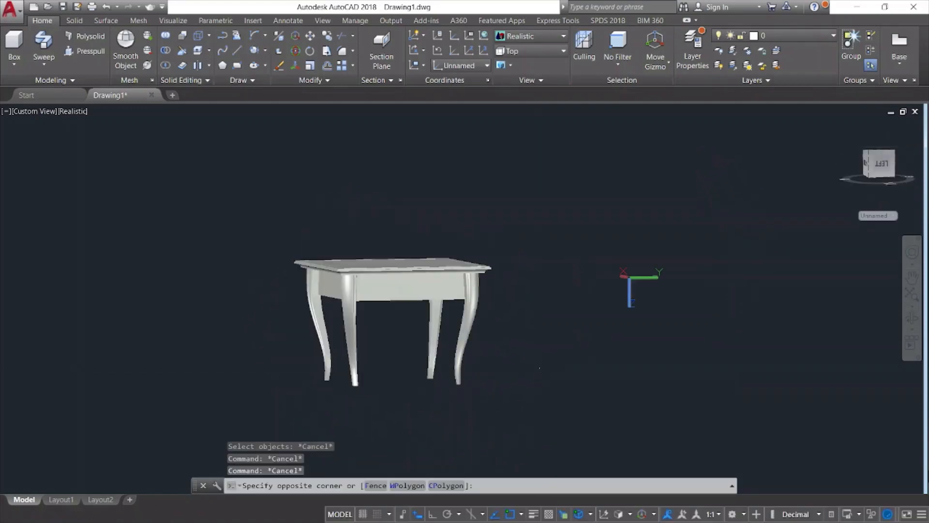
key("Escape")
Copy the four legs in place, using the same top corner of one leg as base point and second point.
key("Return")
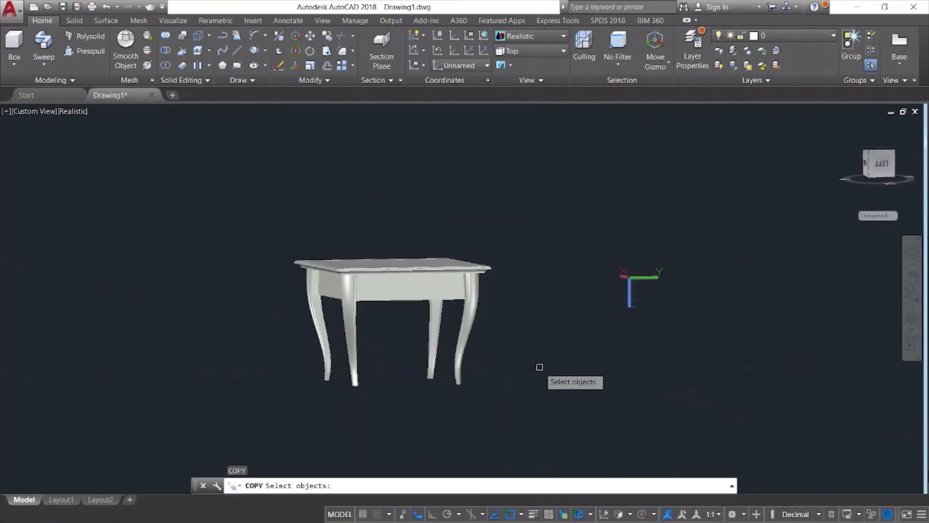
left_click(218, 341)
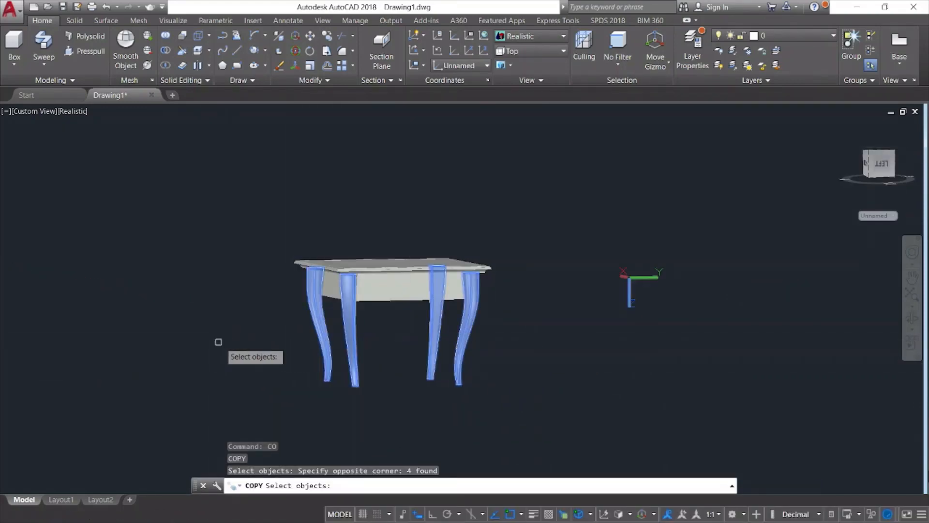
left_click(912, 317)
left_click_drag(710, 373, 784, 296)
key("Return")
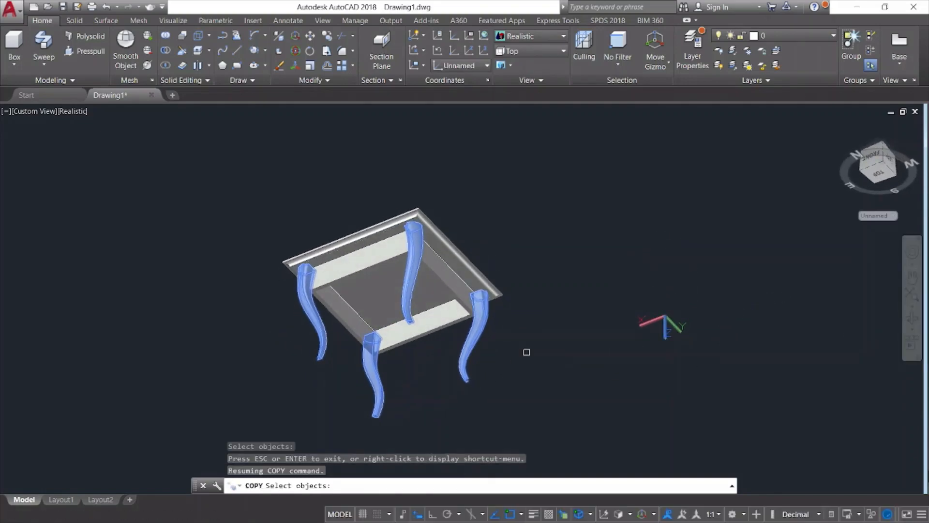
key("Return")
scroll(392, 281, "up", 5)
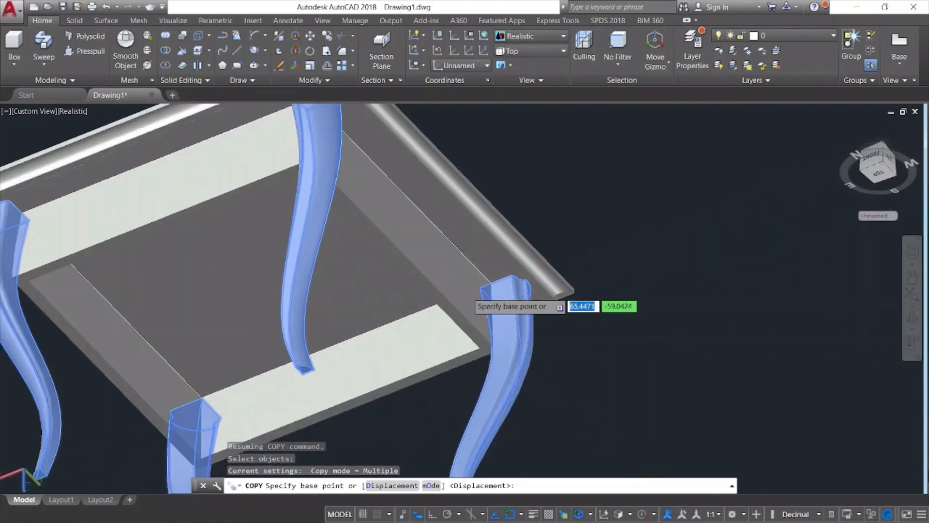
scroll(481, 289, "up", 3)
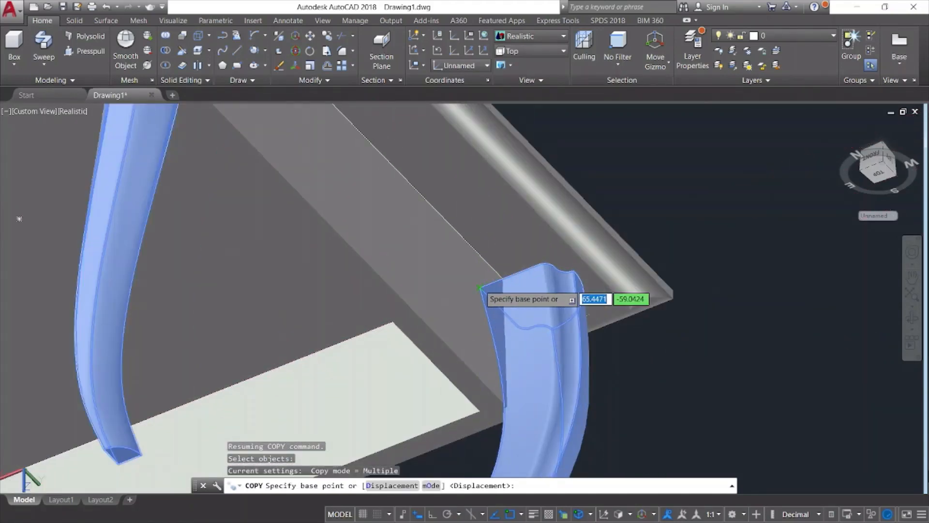
left_click(480, 288)
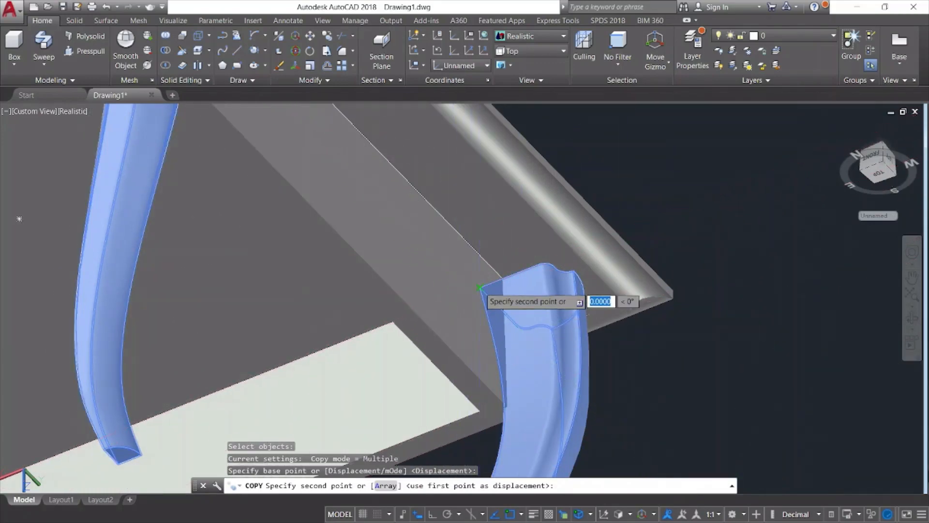
left_click(596, 337)
key("Return")
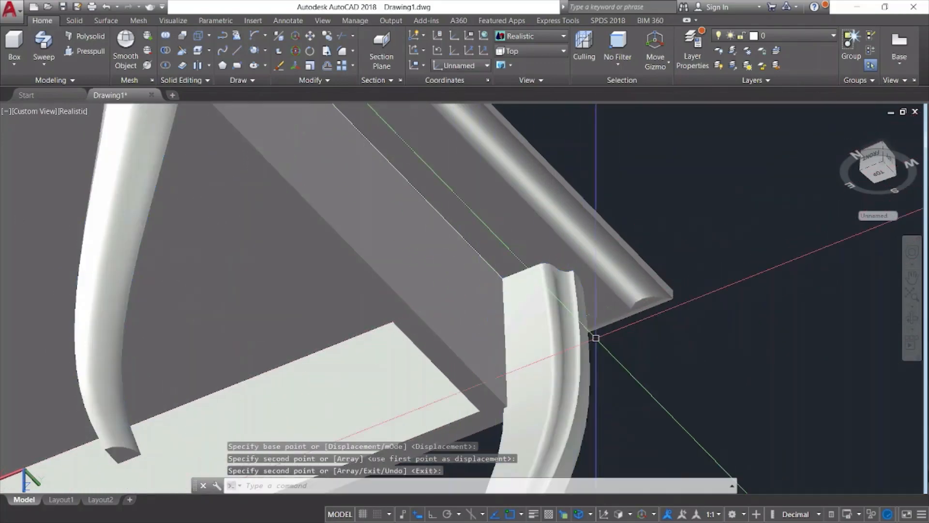
key("Escape")
Subtract one of the two overlapping solids at each of the four legs from the apron-and-top solid.
scroll(595, 337, "down", 5)
left_click(914, 317)
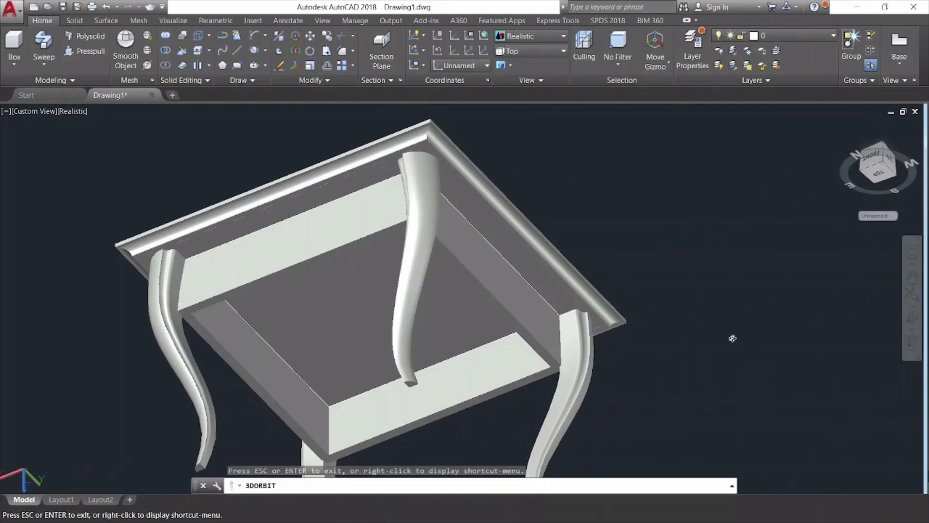
left_click_drag(730, 332, 677, 322)
key("Escape")
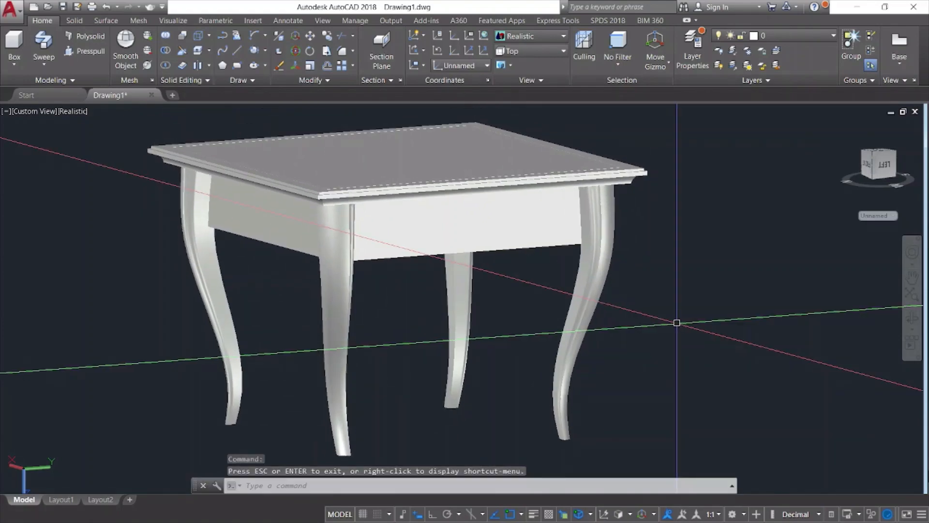
left_click(165, 51)
left_click(389, 240)
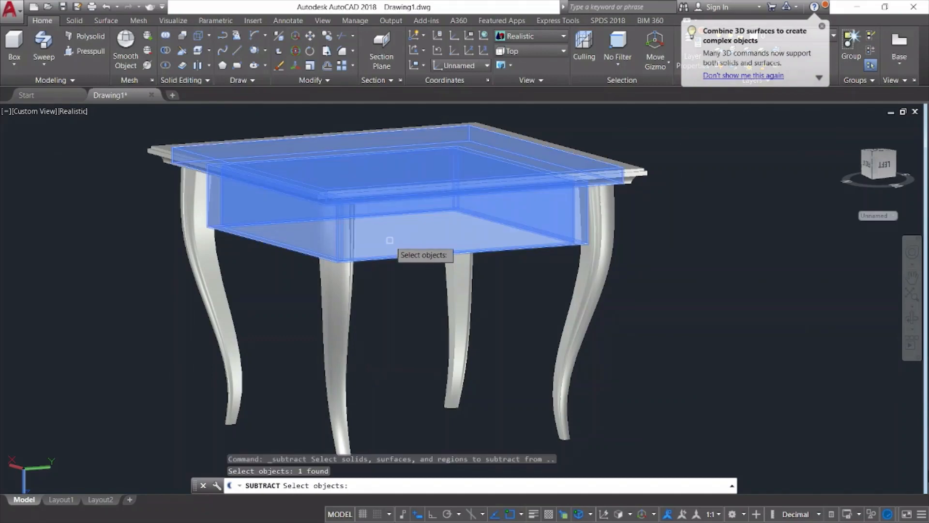
key("Return")
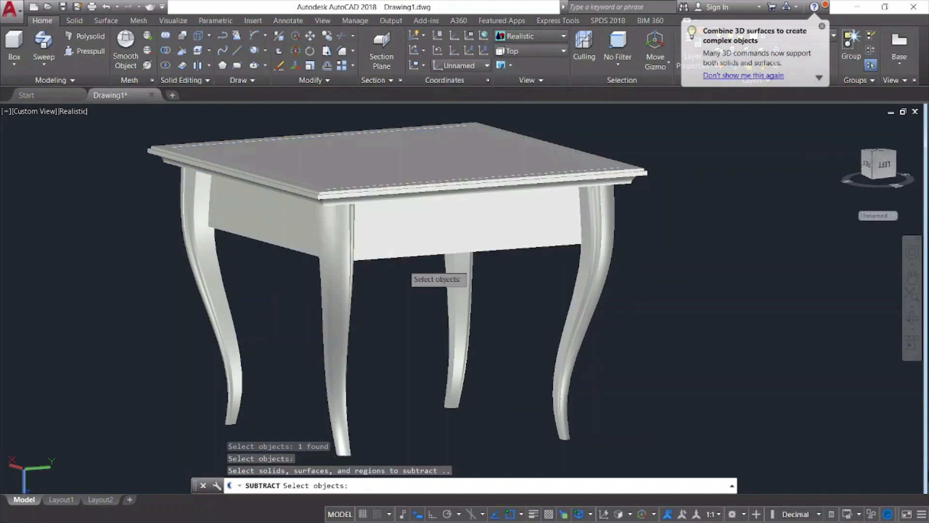
left_click(582, 306)
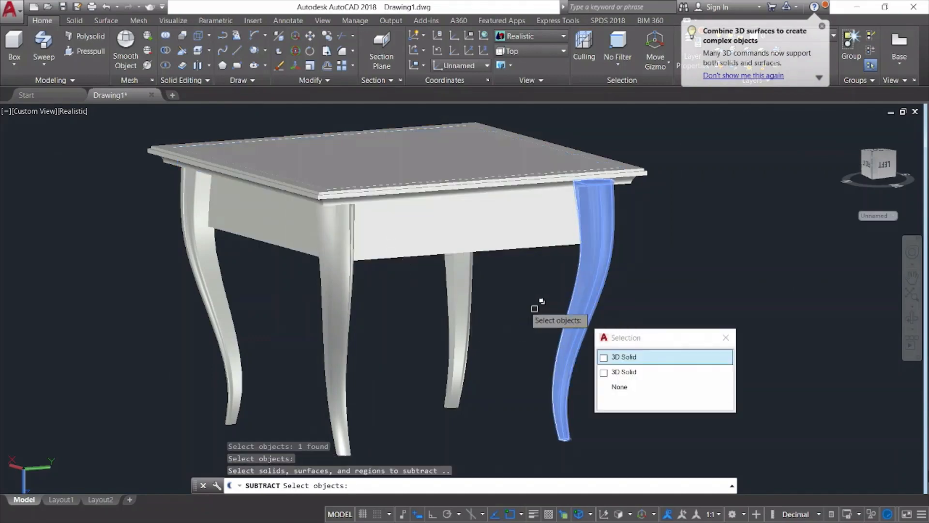
left_click(468, 300)
left_click(352, 316)
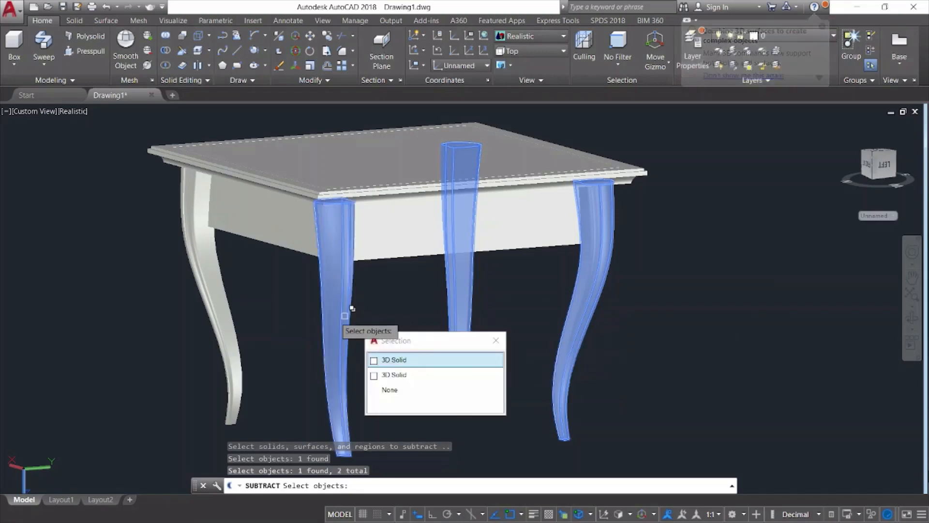
left_click(232, 315)
key("Return")
key("Return")
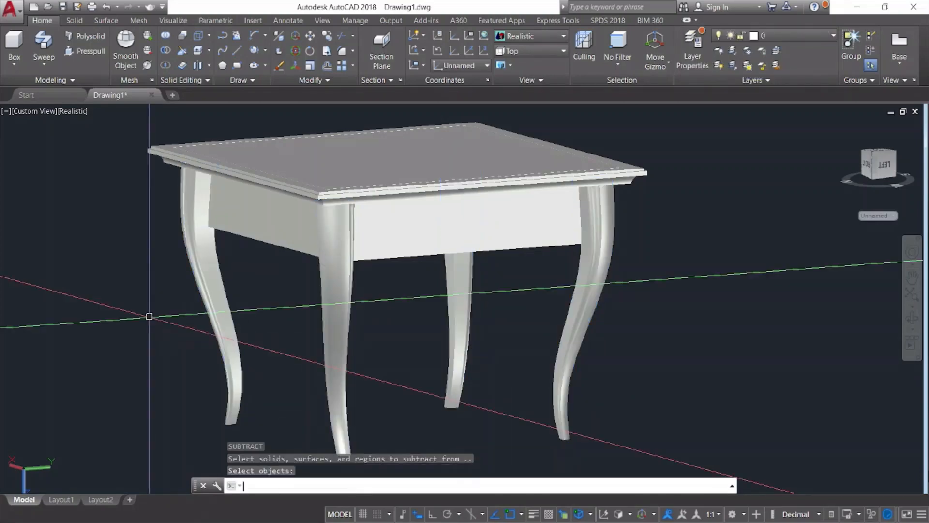
Temporarily hide one leg to examine the cut it left in the apron's corner, and end the object isolation.
key("Escape")
left_click(608, 271)
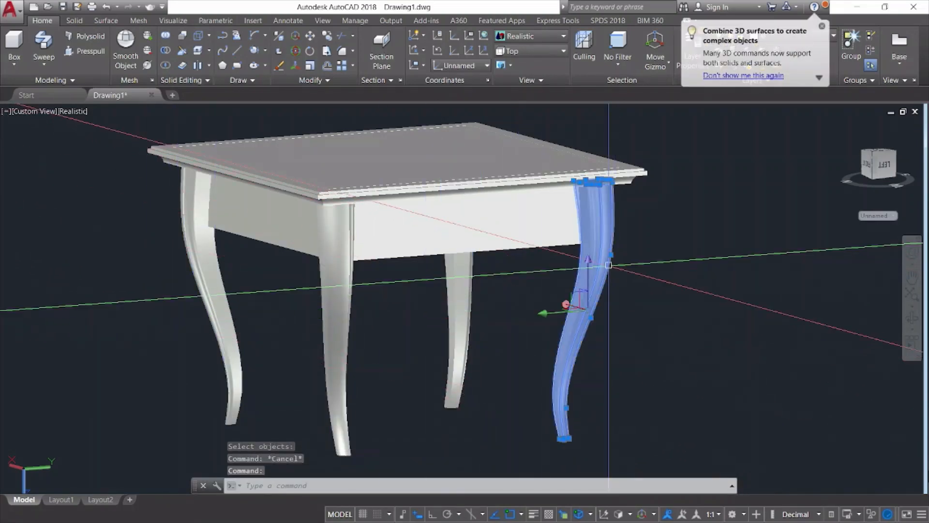
right_click(680, 247)
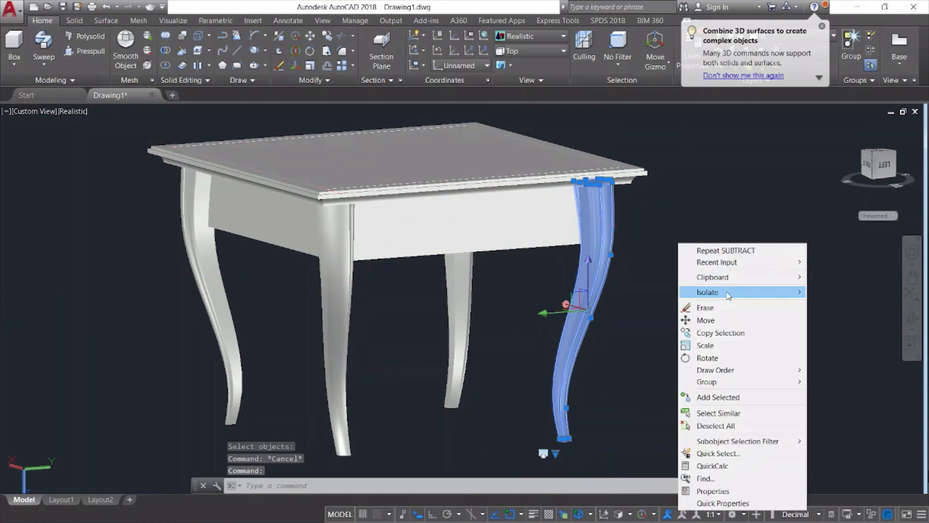
left_click(833, 304)
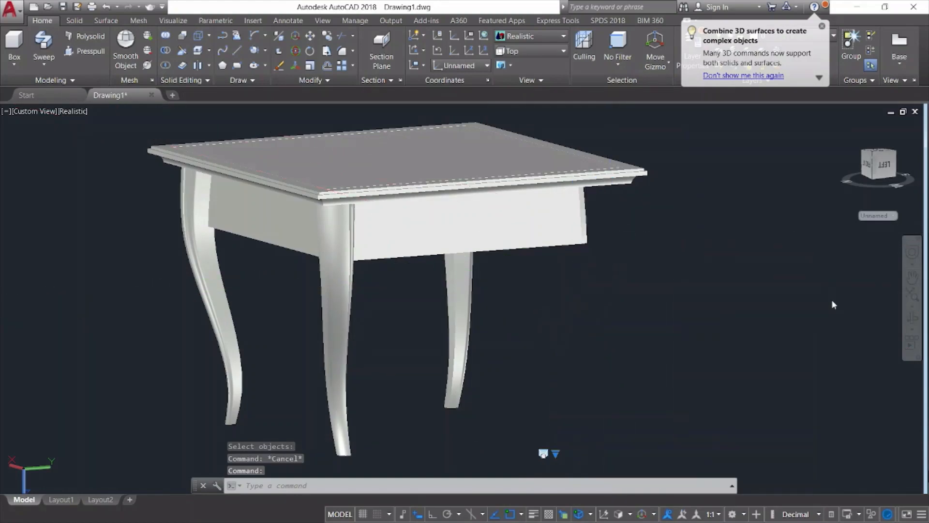
left_click(913, 318)
left_click_drag(790, 296, 711, 310)
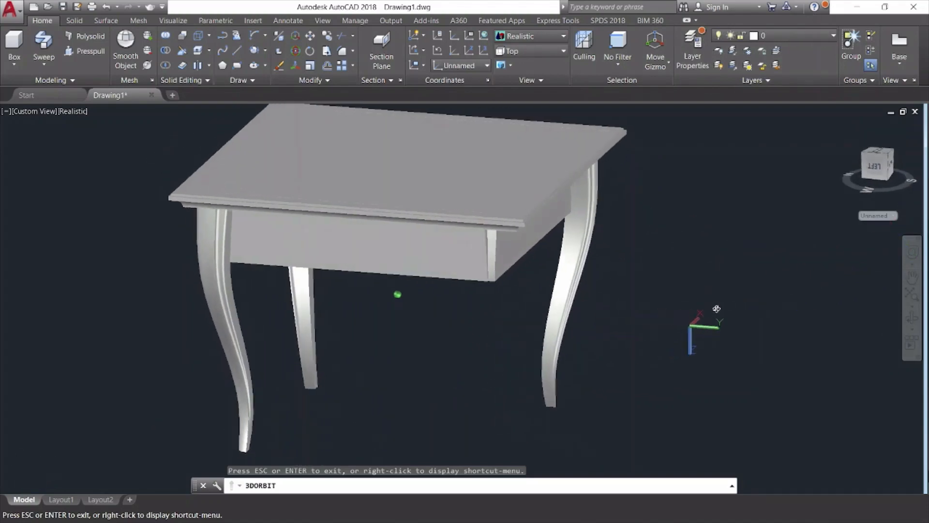
key("Escape")
left_click(874, 515)
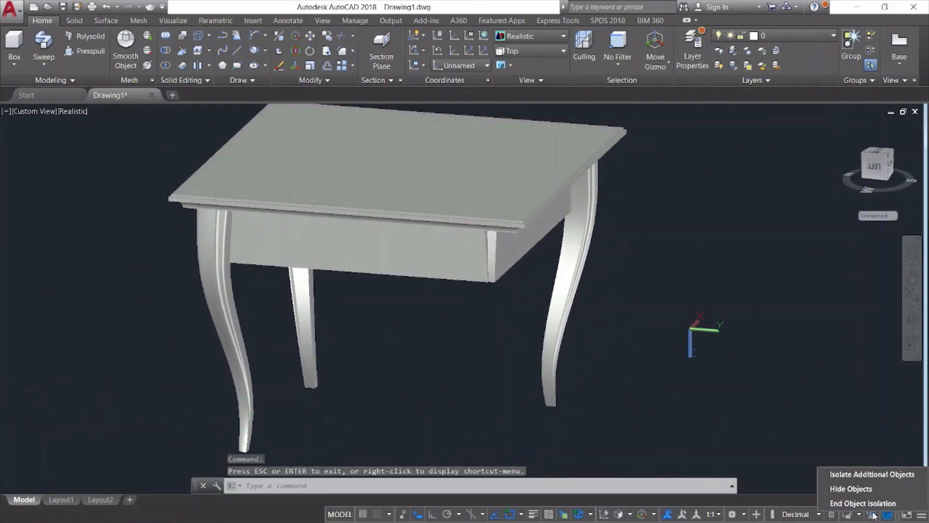
left_click(872, 504)
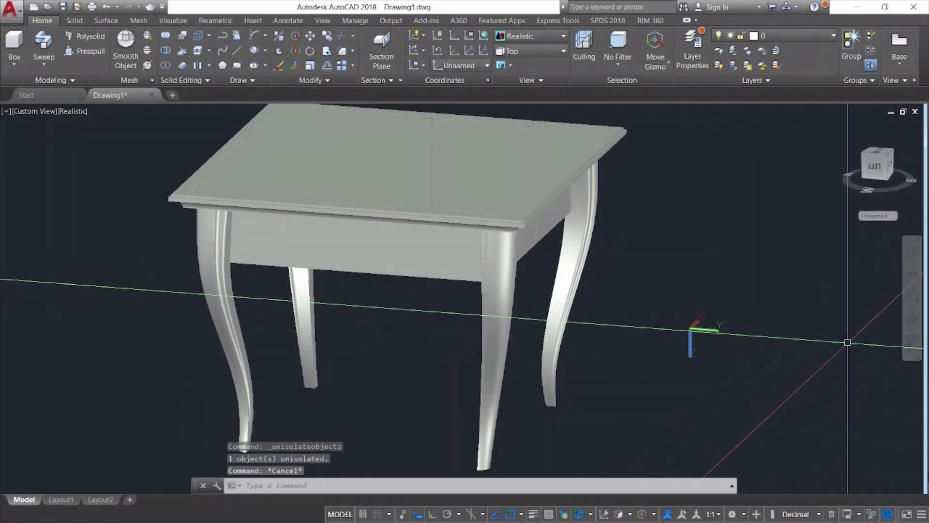
Examine the solid made up of the apron and the tabletop's box from above and below.
left_click(913, 318)
left_click_drag(261, 382, 273, 338)
key("Escape")
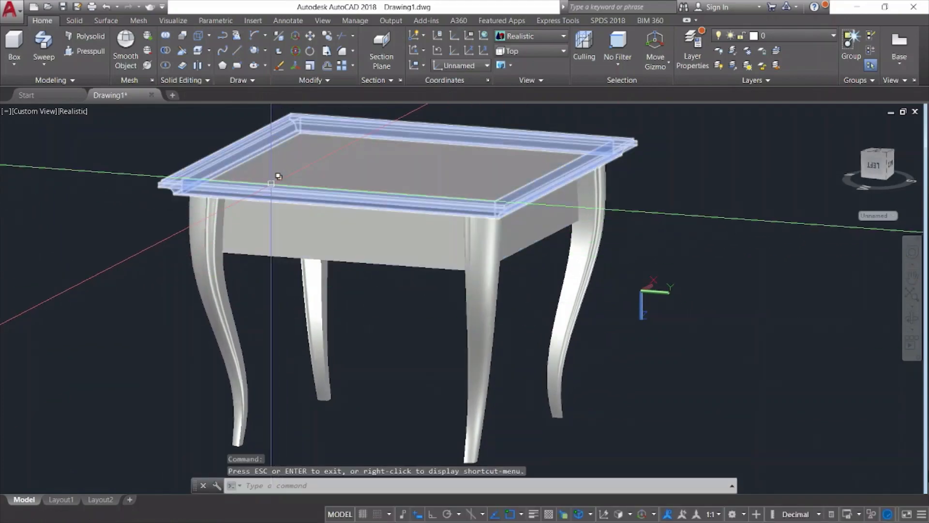
left_click(279, 227)
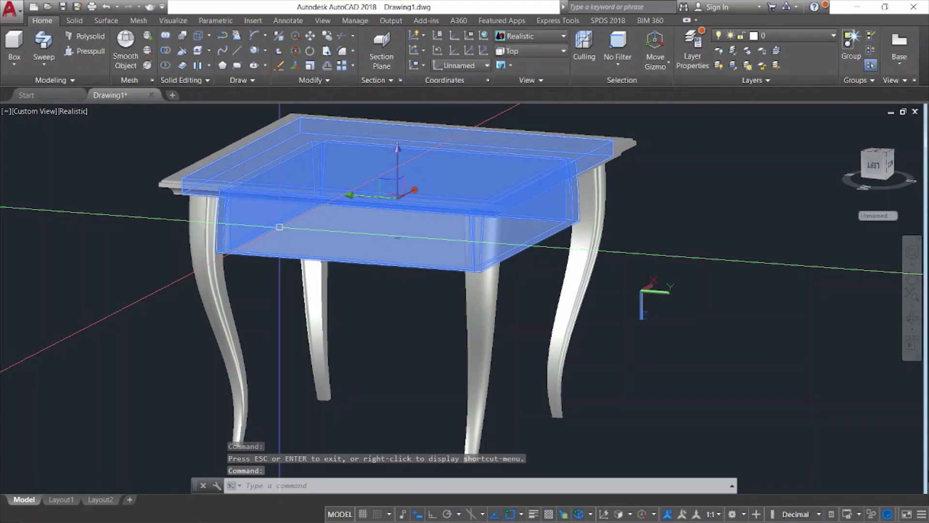
scroll(280, 227, "up", 8)
scroll(338, 239, "down", 7)
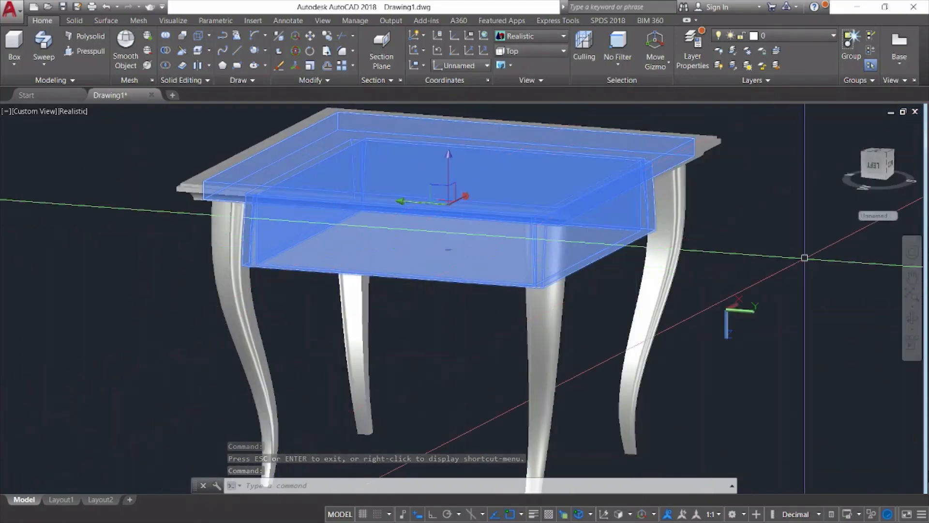
left_click(912, 319)
left_click_drag(736, 315, 491, 390)
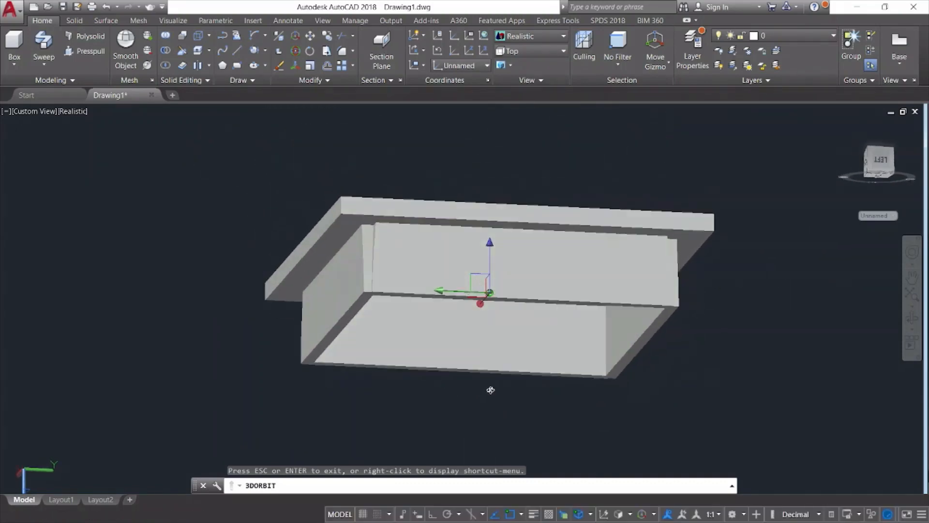
key("Escape")
key("Escape")
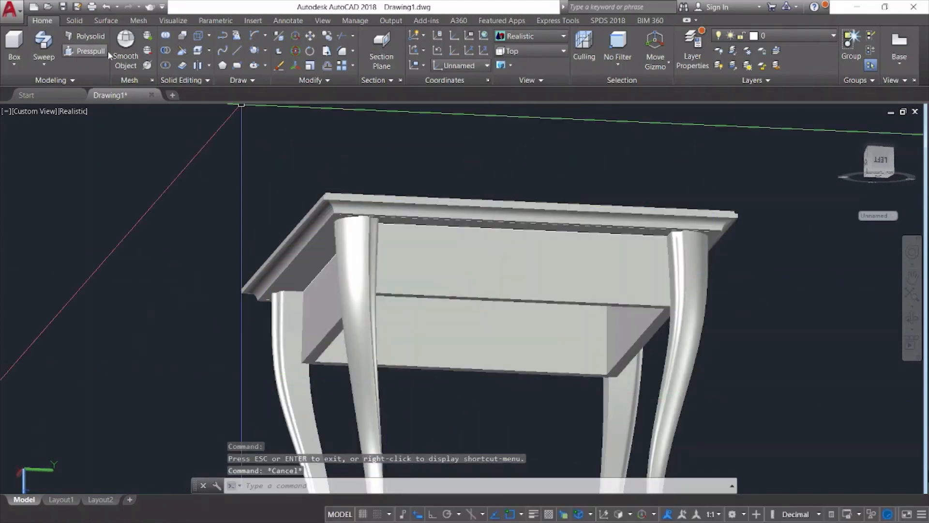
Slice the apron-and-top solid along the XY plane through the apron's upper corner beside a leg, keeping both sides.
left_click(182, 50)
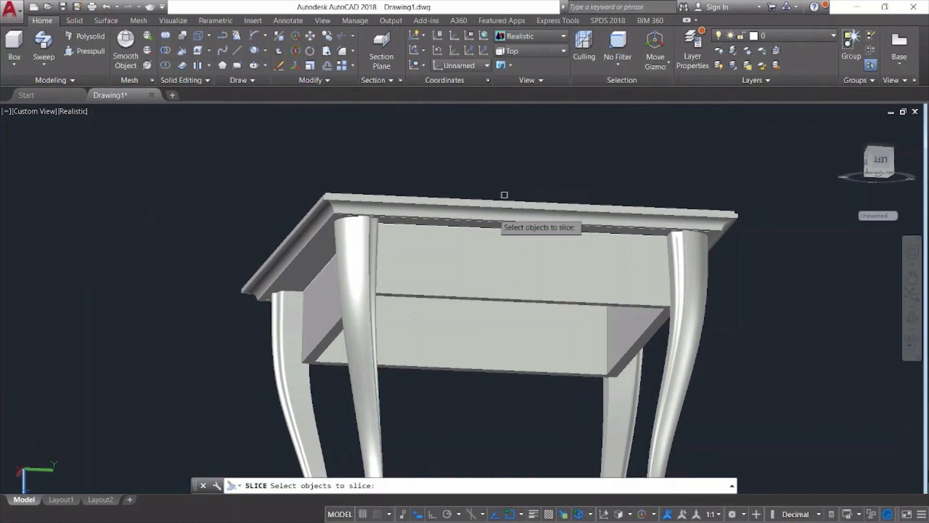
left_click(475, 266)
key("Return")
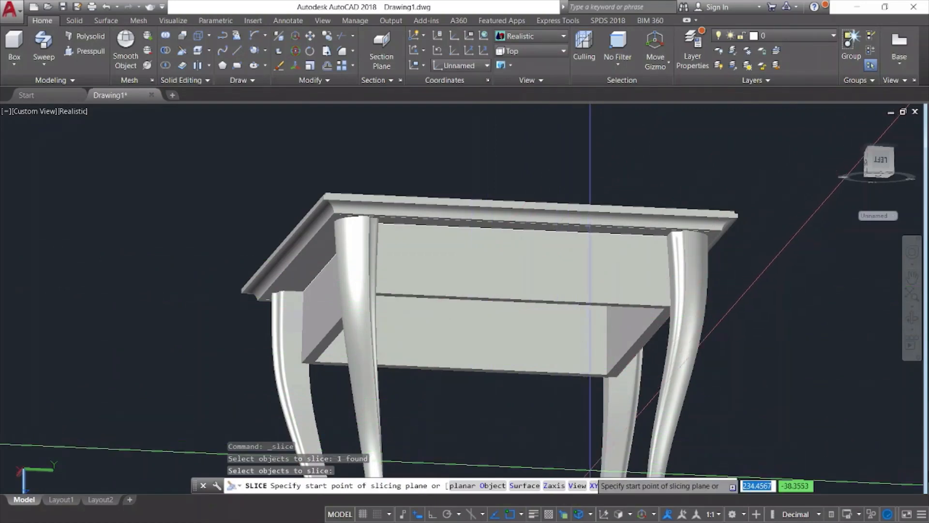
left_click(594, 486)
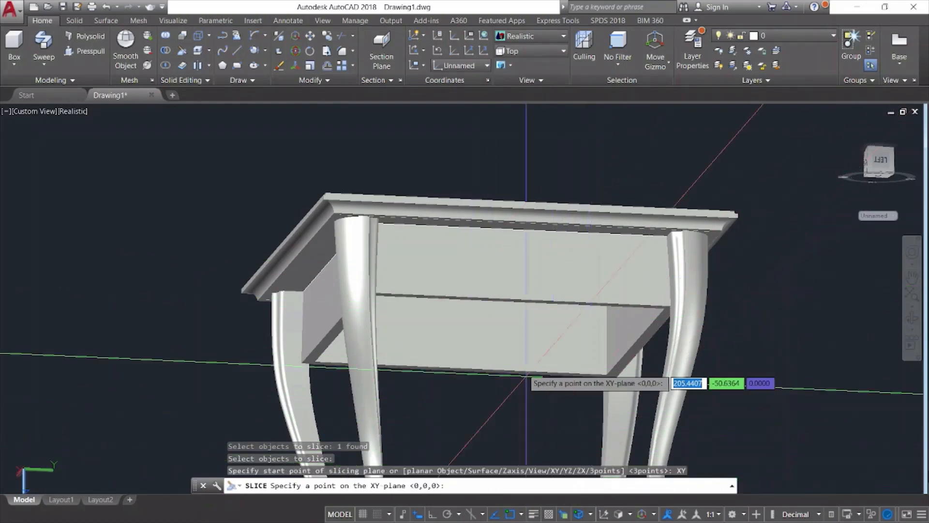
scroll(595, 271, "up", 3)
scroll(405, 322, "down", 3)
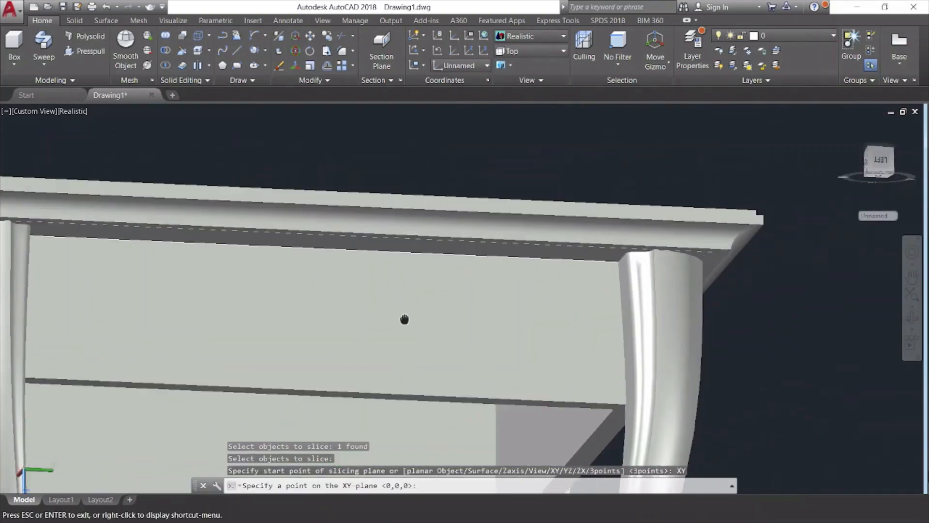
scroll(369, 323, "up", 3)
scroll(549, 296, "up", 3)
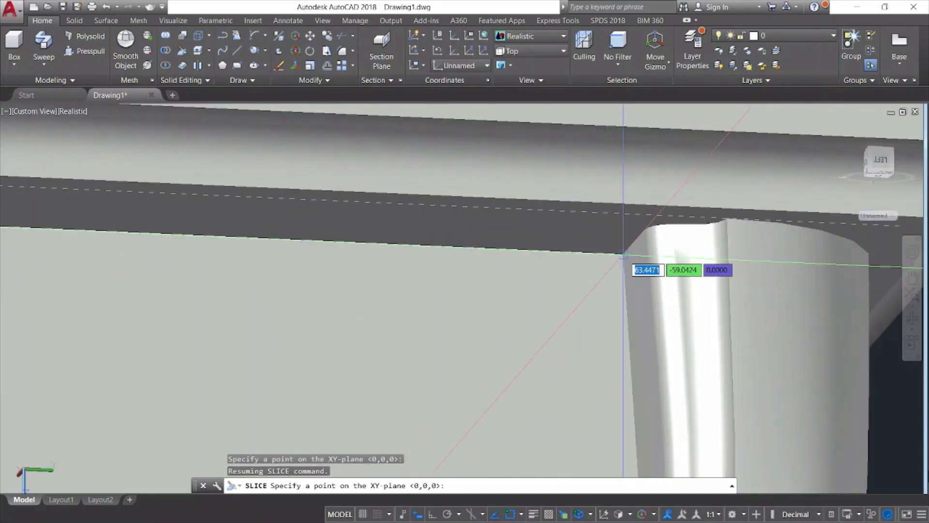
left_click(624, 254)
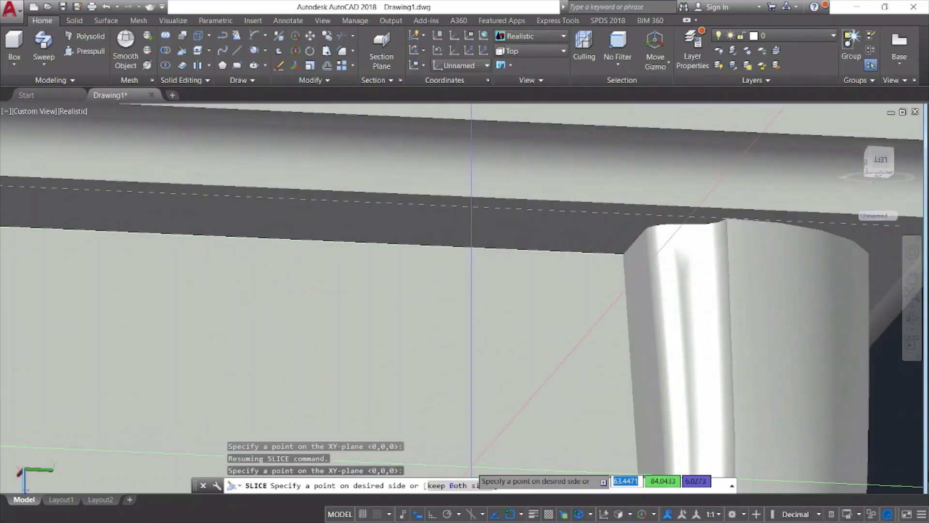
left_click(464, 485)
key("Escape")
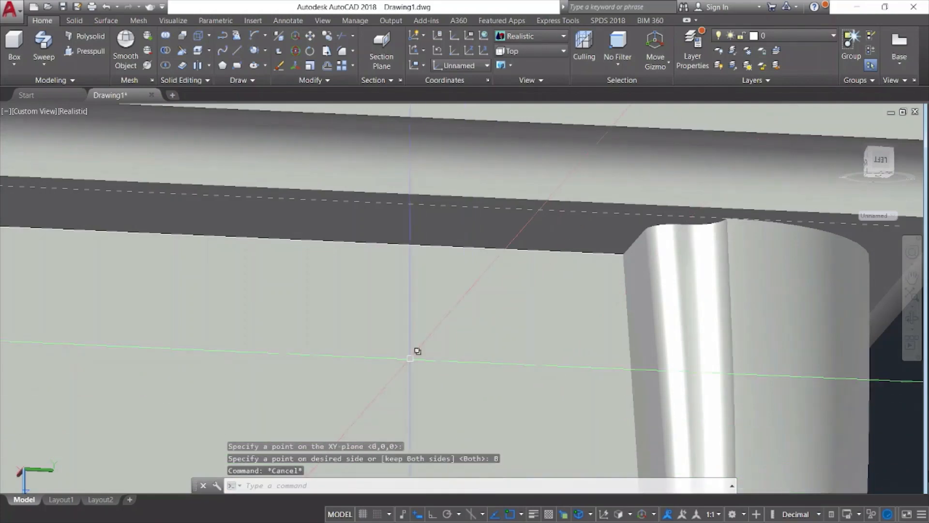
Check the sliced-off apron as a separate solid and view the whole table from another side.
left_click(414, 341)
scroll(411, 339, "down", 8)
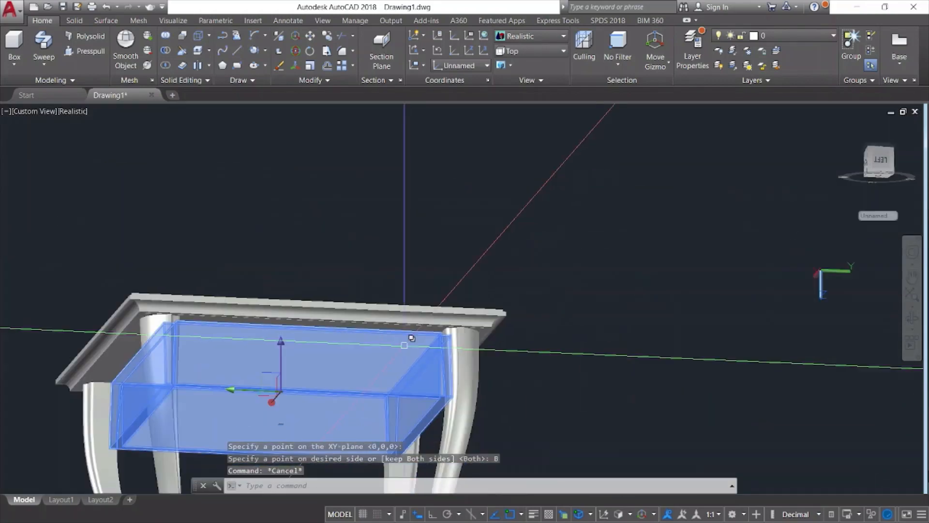
key("Escape")
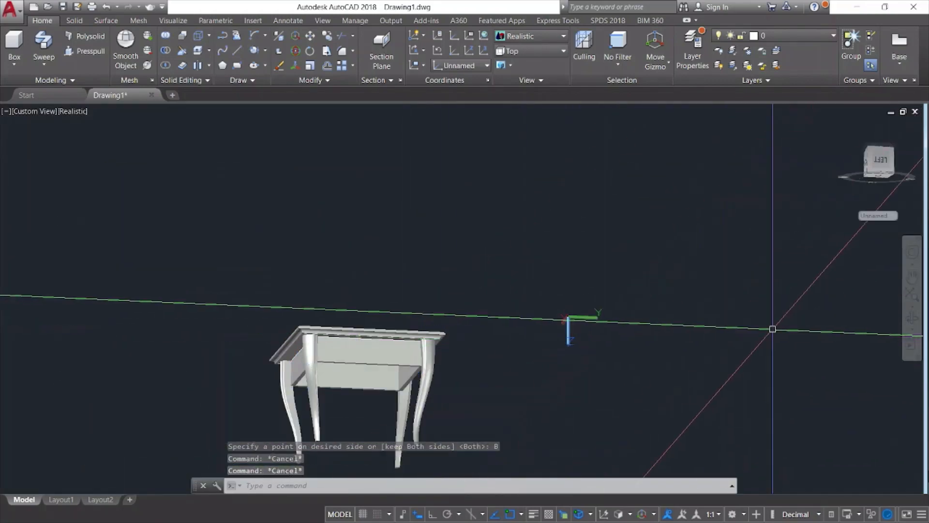
left_click(913, 318)
left_click_drag(632, 343, 481, 392)
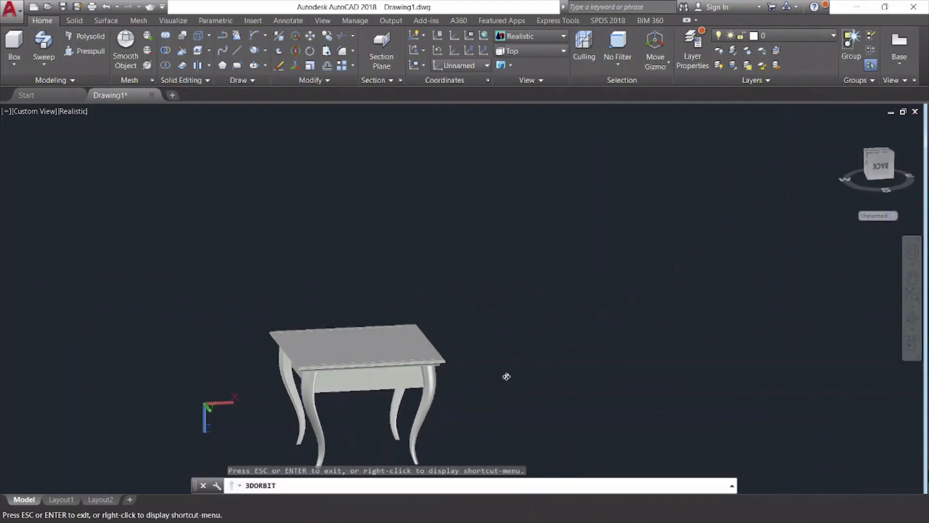
Slice the tabletop's moulded frame diagonally through one outer corner using a vertical three-point plane with ortho on, keeping both sides.
middle_click_drag(506, 376, 633, 269)
left_click_drag(632, 270, 597, 284)
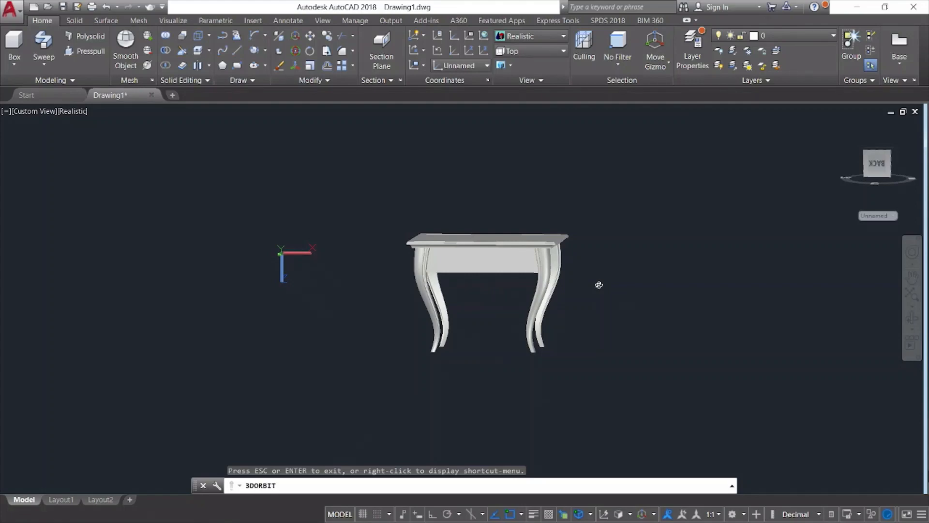
left_click_drag(650, 269, 631, 363)
key("Escape")
key("Escape")
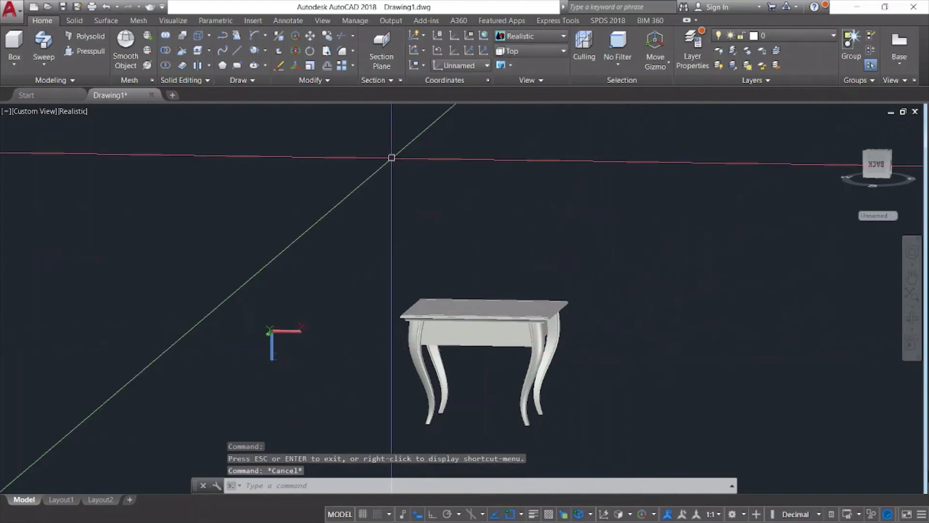
left_click(183, 51)
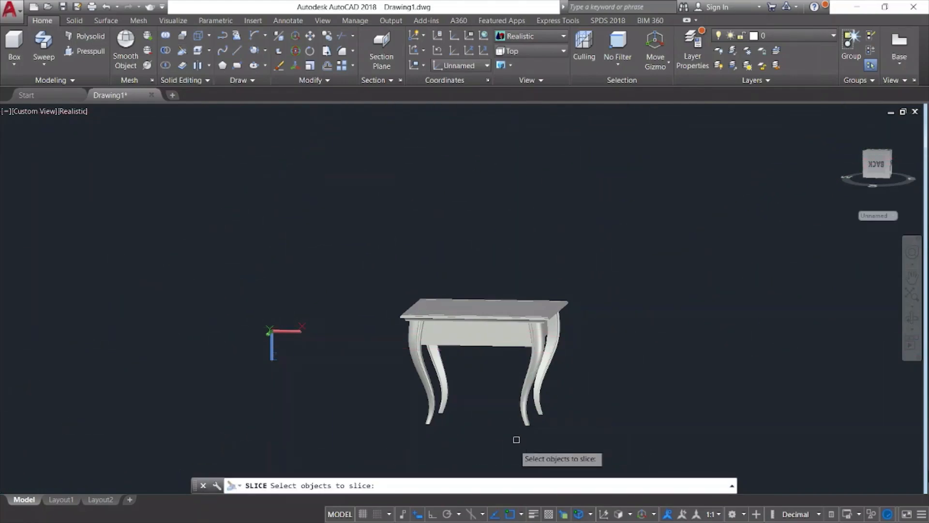
scroll(436, 316, "up", 3)
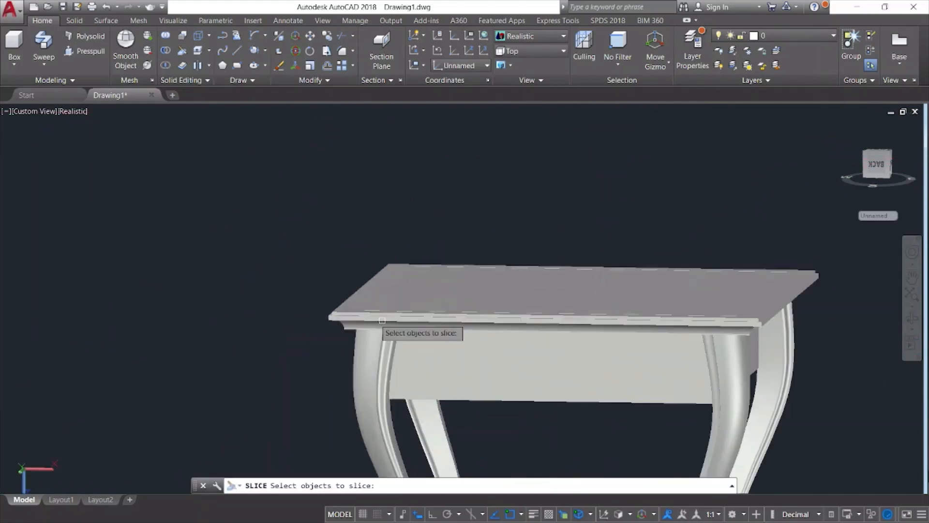
left_click(368, 311)
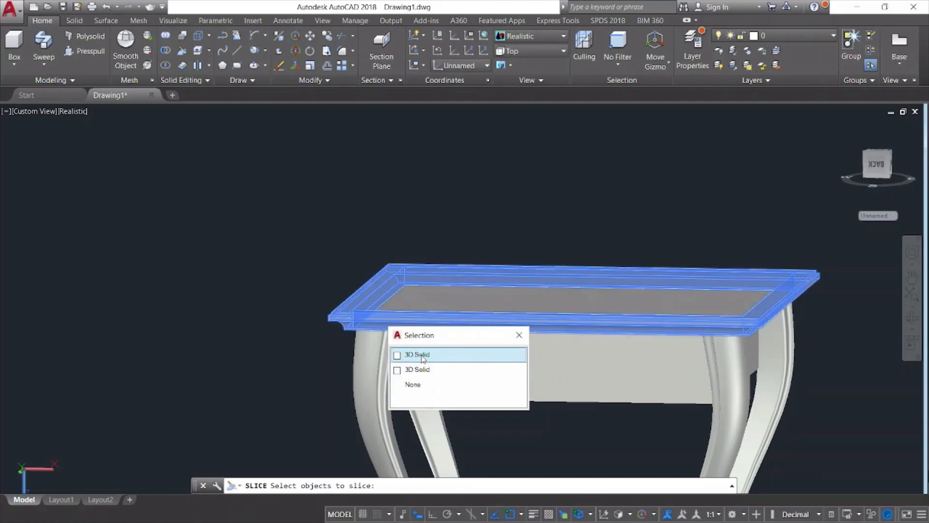
left_click(422, 357)
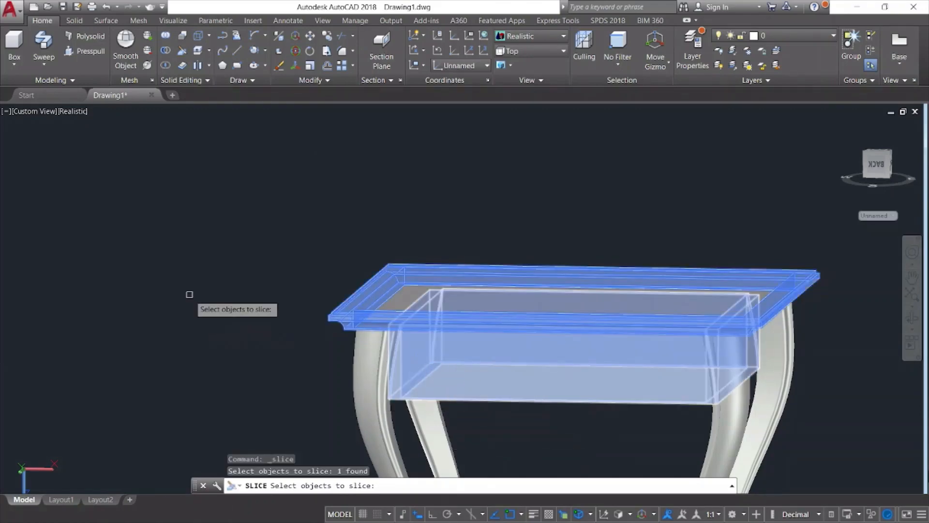
key("Return")
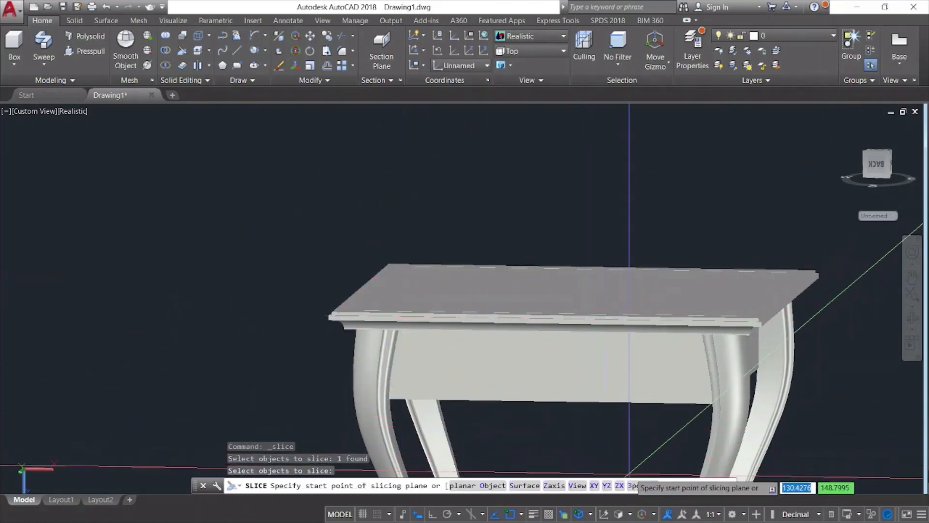
left_click(643, 485)
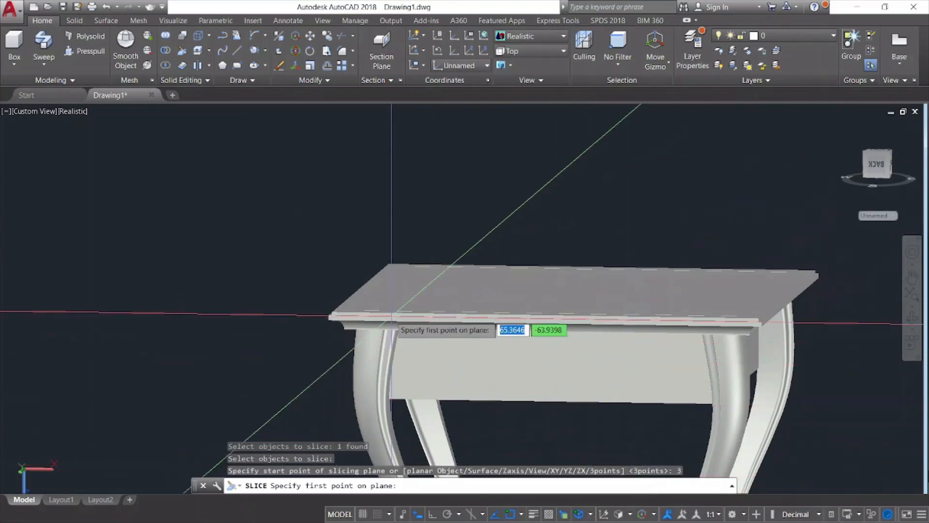
scroll(388, 315, "up", 5)
scroll(157, 279, "up", 2)
scroll(149, 366, "up", 2)
middle_click_drag(156, 371, 228, 338)
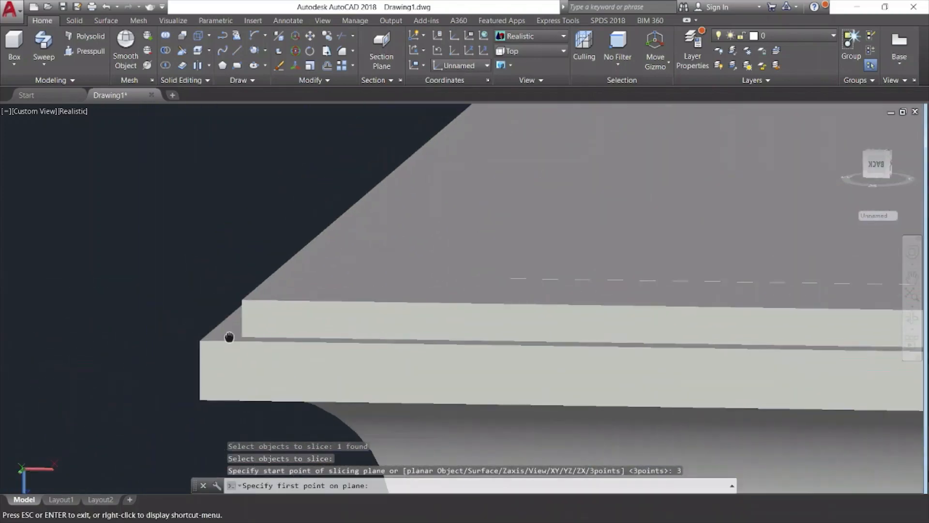
scroll(199, 340, "up", 6)
left_click(201, 340)
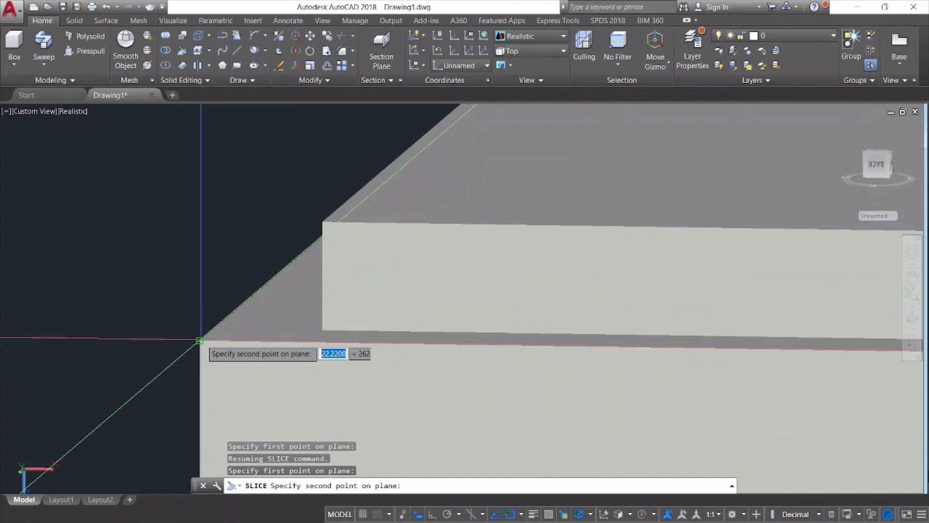
left_click(322, 330)
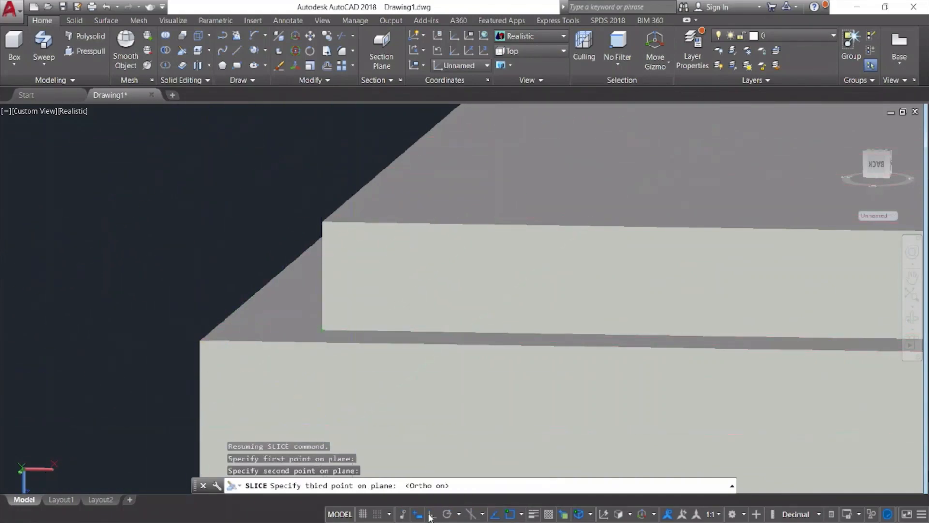
left_click(225, 148)
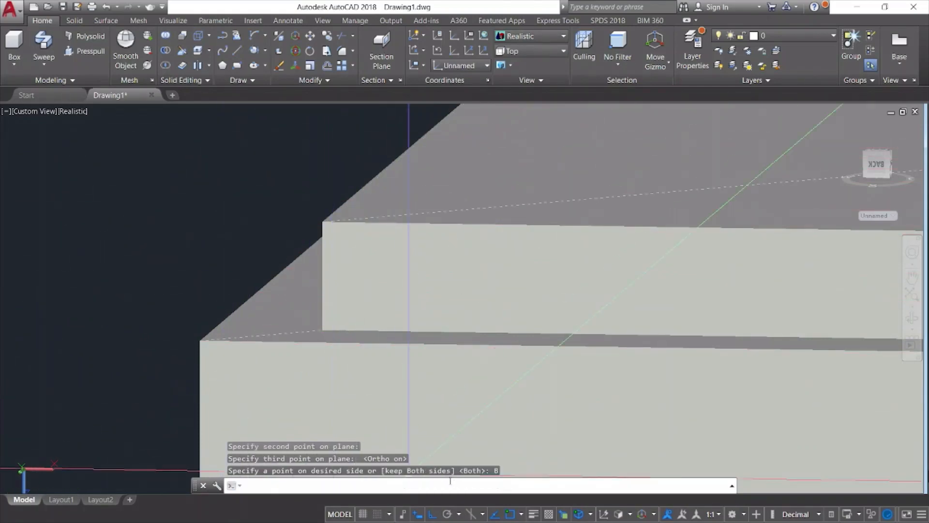
key("Return")
key("Escape")
Check the sliced L-shaped half of the tabletop moulding as a separate solid.
left_click(446, 264)
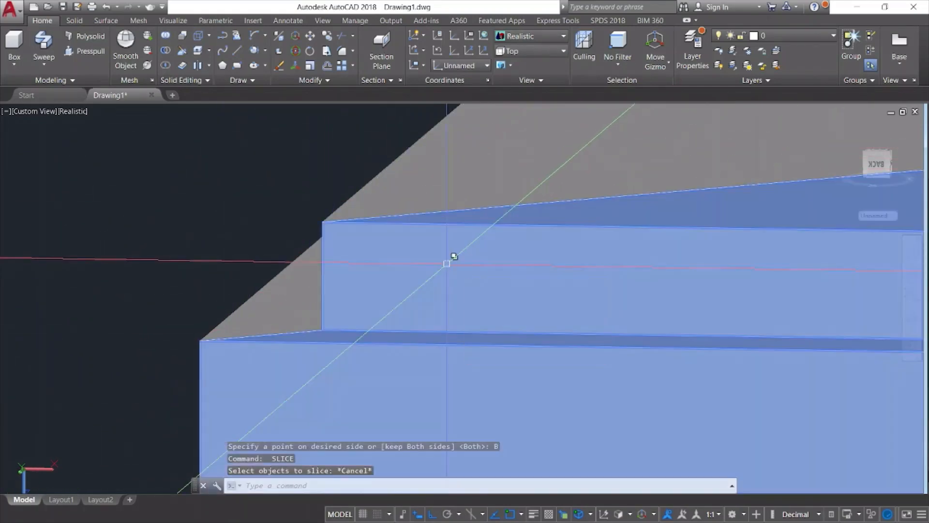
scroll(447, 264, "down", 10)
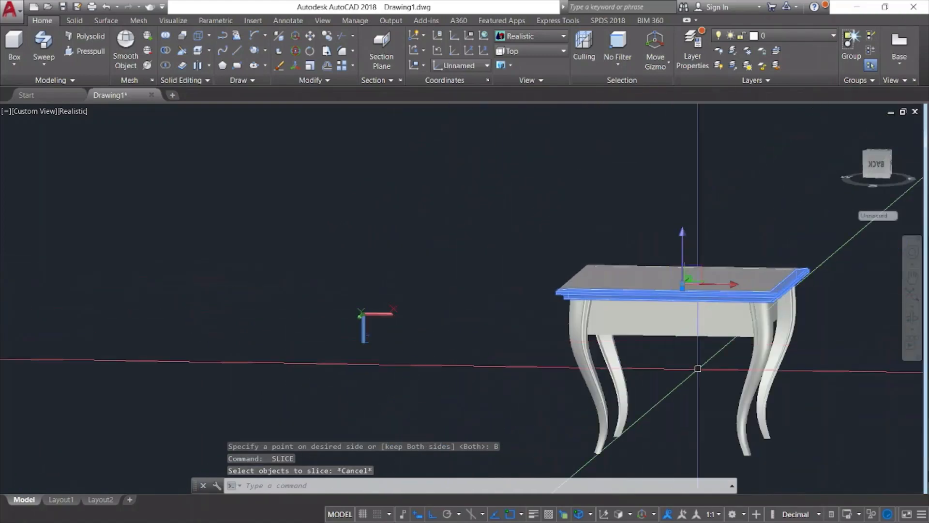
middle_click_drag(830, 422, 674, 407)
key("Escape")
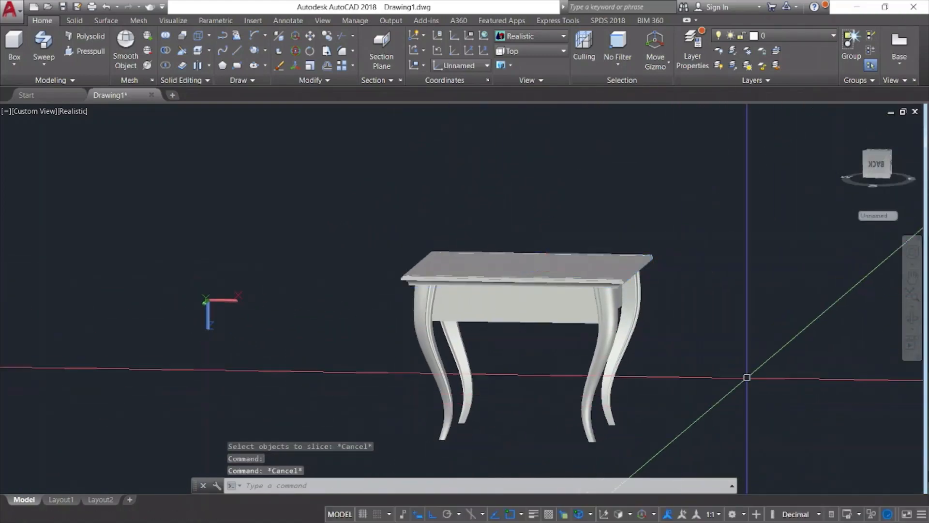
Slice one L-shaped half of the tabletop moulding at its mitre corner with a vertical three-point plane, keeping both sides.
left_click(913, 317)
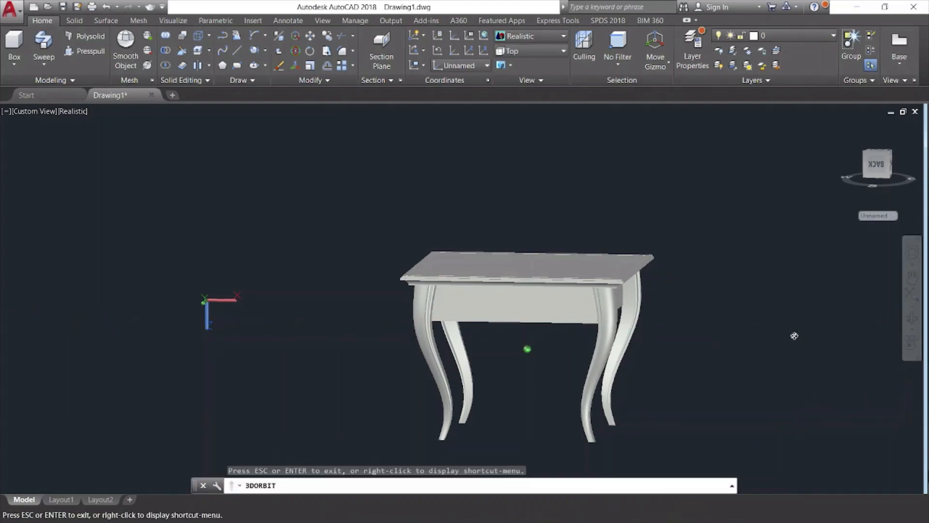
mouse_move(792, 332)
left_mouse_down()
mouse_move(695, 380)
mouse_move(612, 358)
left_mouse_up()
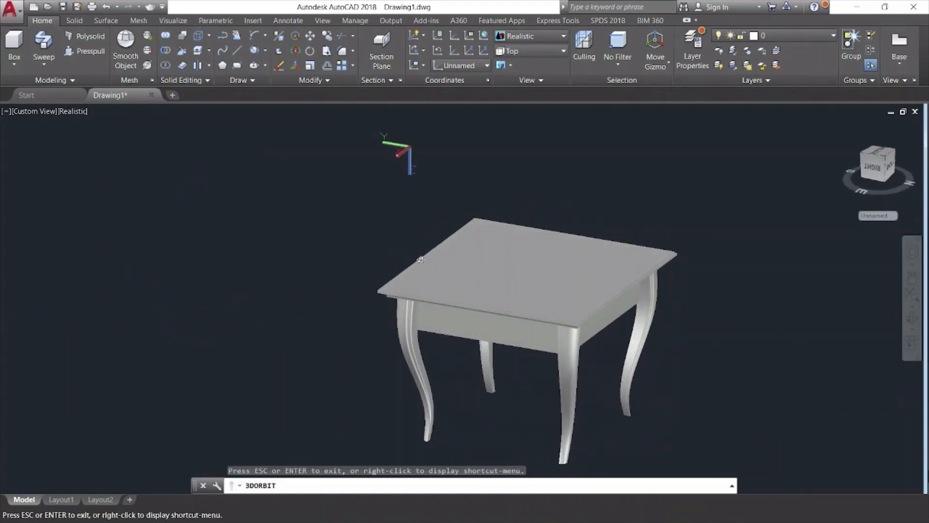
key("Escape")
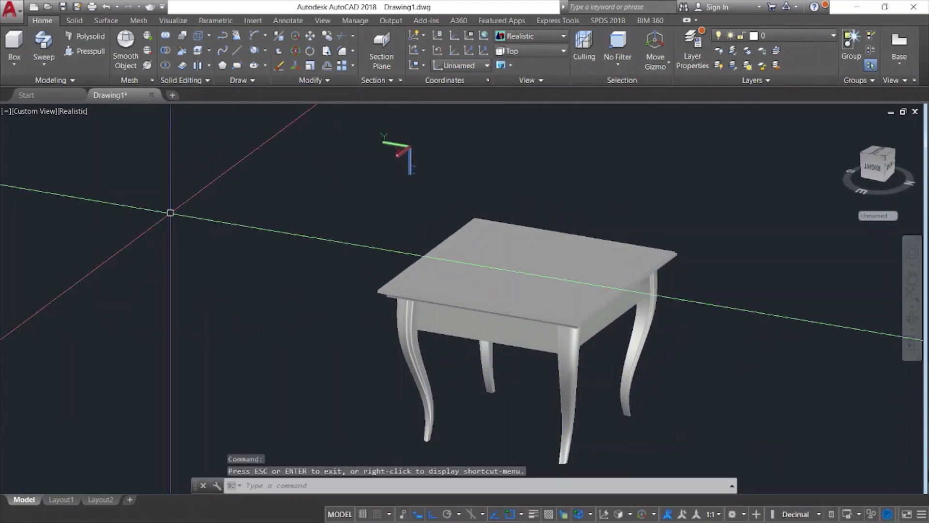
left_click(181, 51)
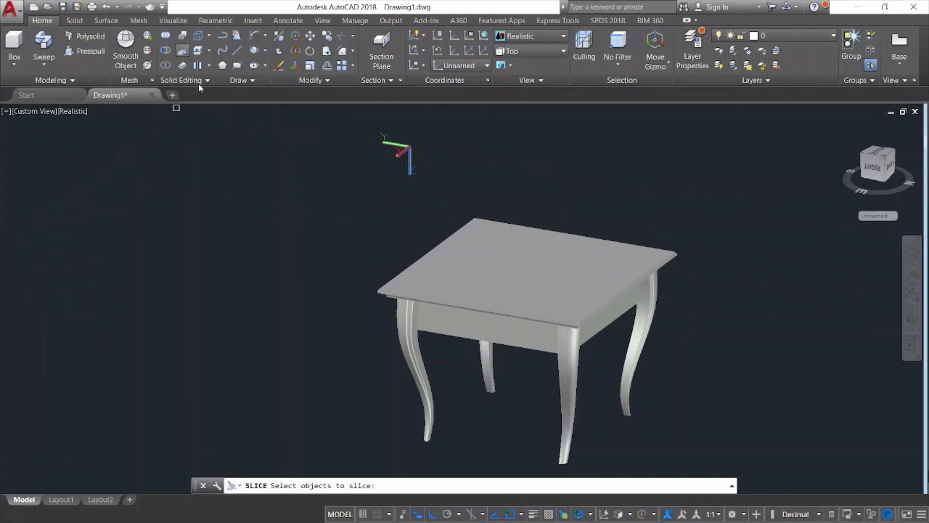
left_click(436, 294)
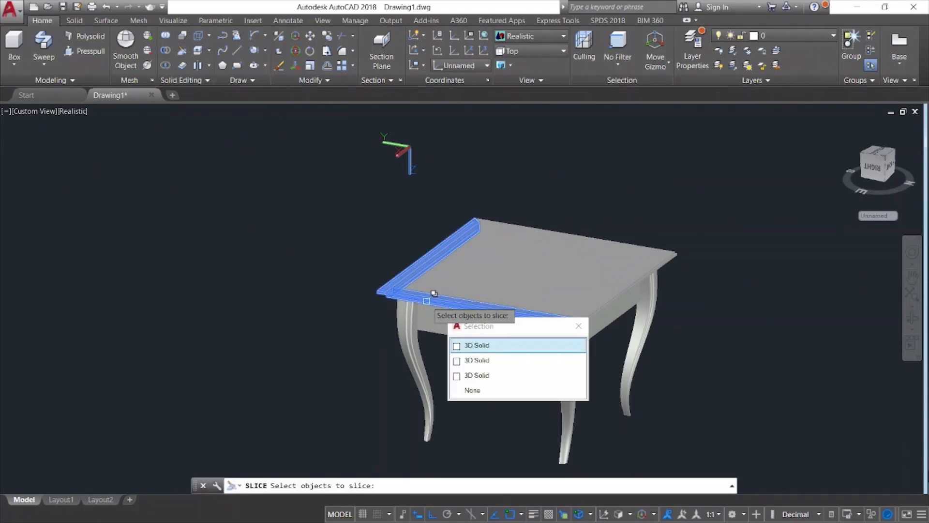
key("Return")
key("Return")
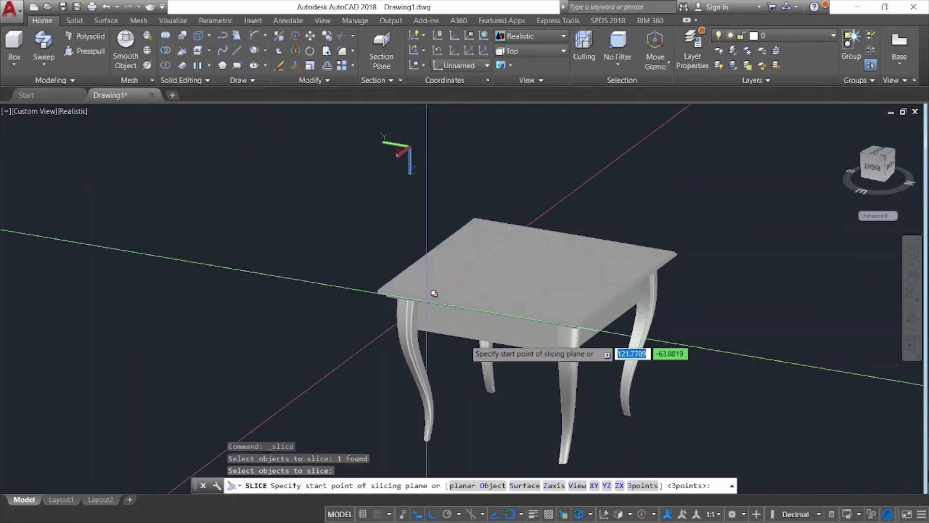
left_click(637, 484)
scroll(392, 240, "up", 8)
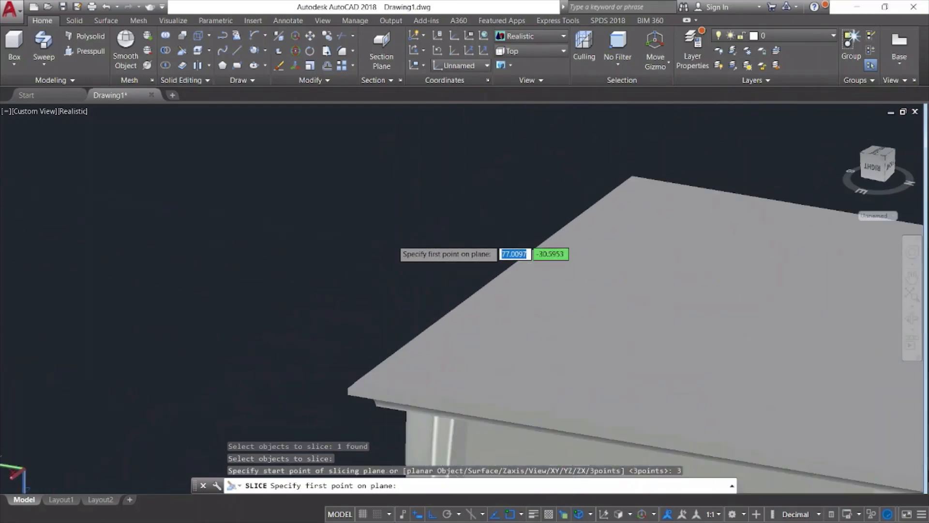
middle_click_drag(405, 407, 422, 322)
scroll(368, 326, "up", 3)
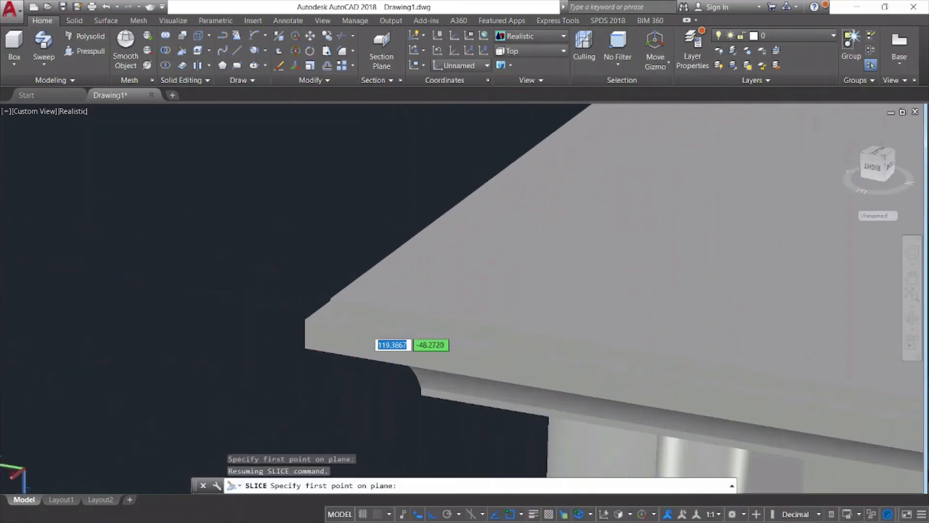
left_click(308, 320)
scroll(315, 321, "up", 5)
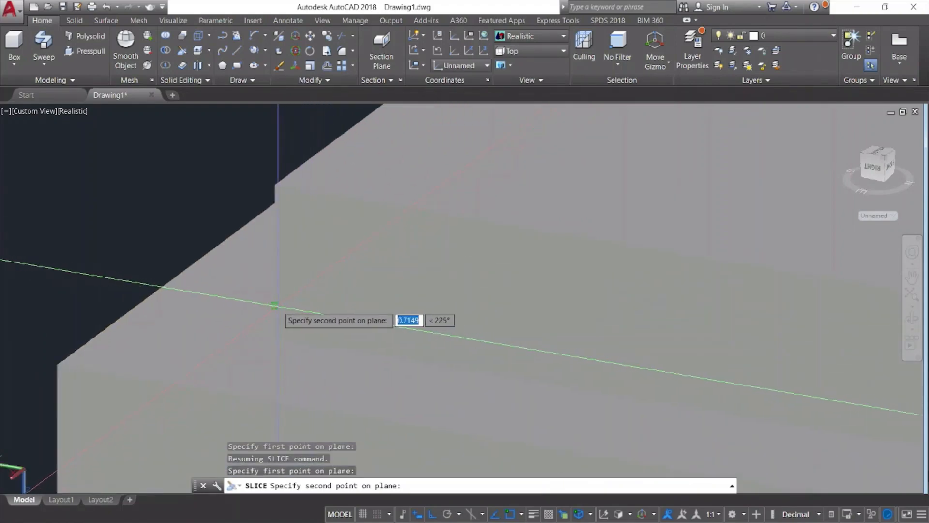
scroll(277, 300, "up", 4)
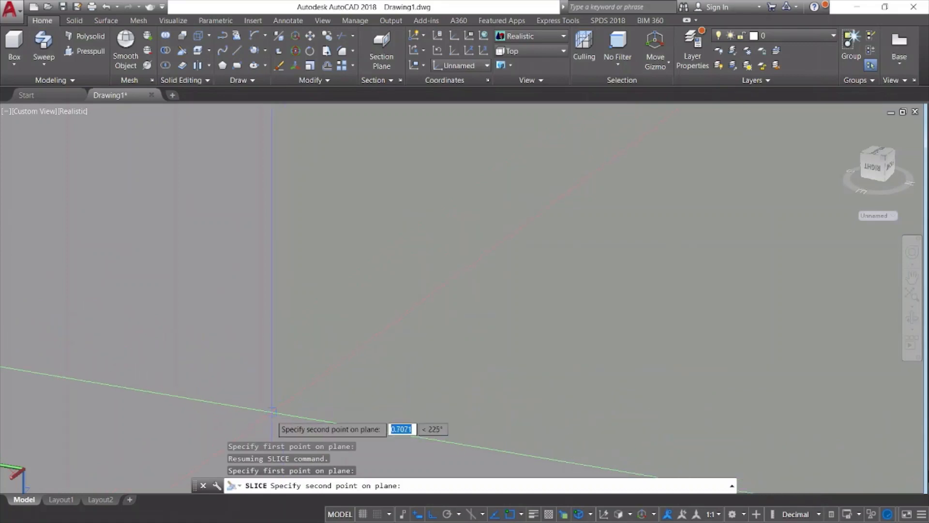
scroll(268, 403, "down", 5)
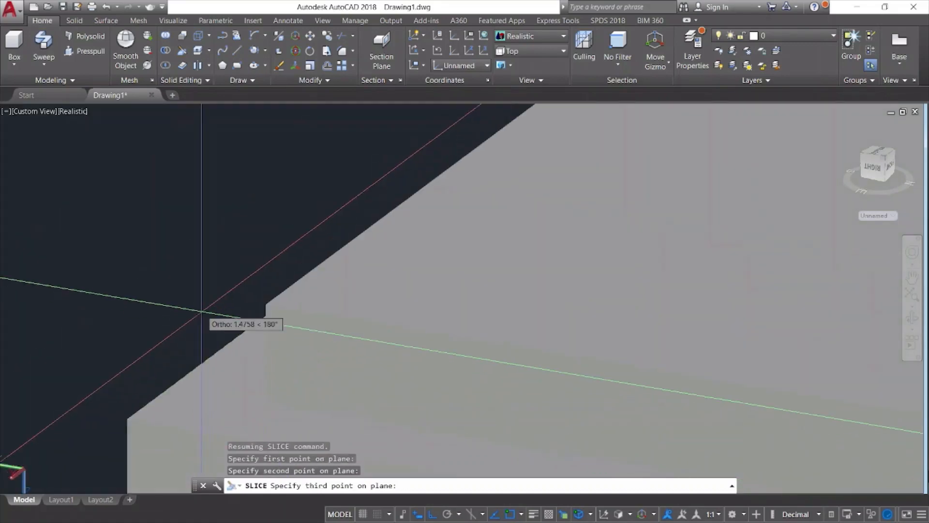
left_click(170, 201)
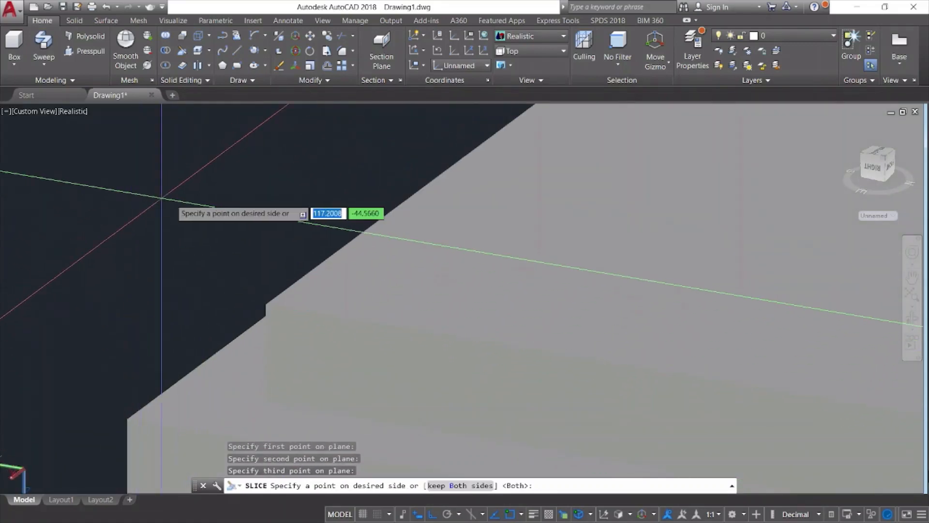
left_click(456, 491)
scroll(363, 381, "down", 8)
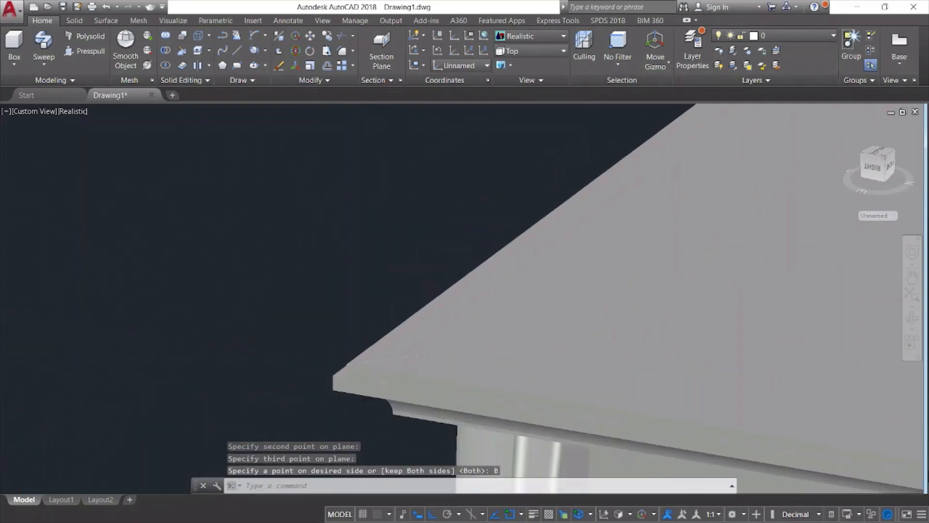
scroll(324, 318, "down", 6)
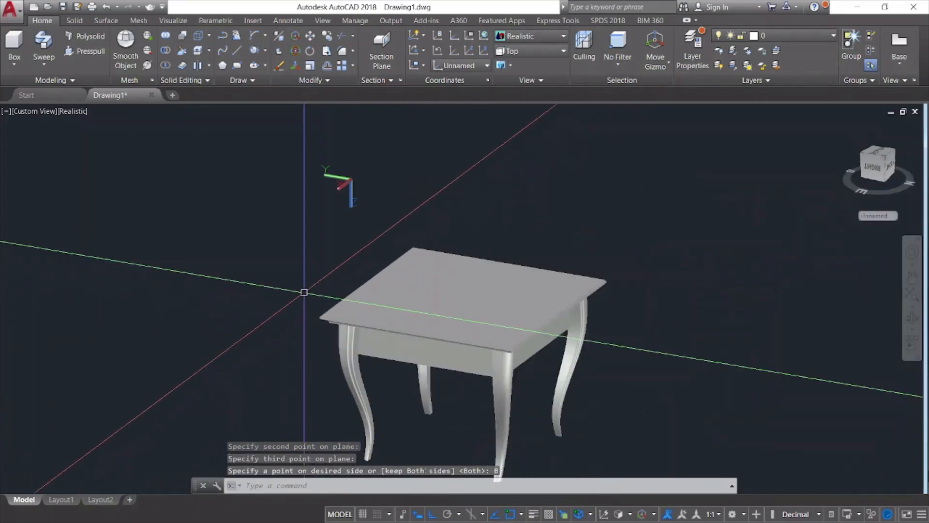
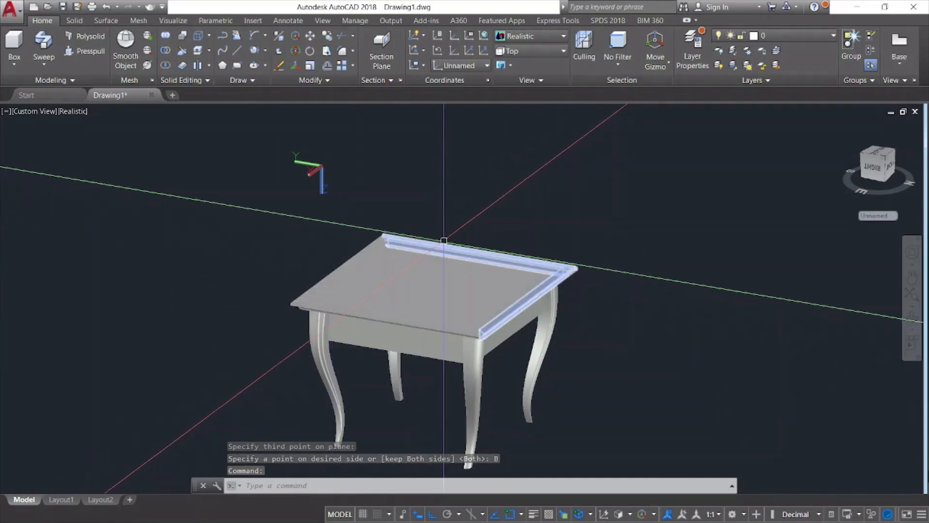
Slice the remaining L-shaped half of the tabletop moulding at its mitre corner with a vertical three-point plane, keeping both sides.
left_click(912, 319)
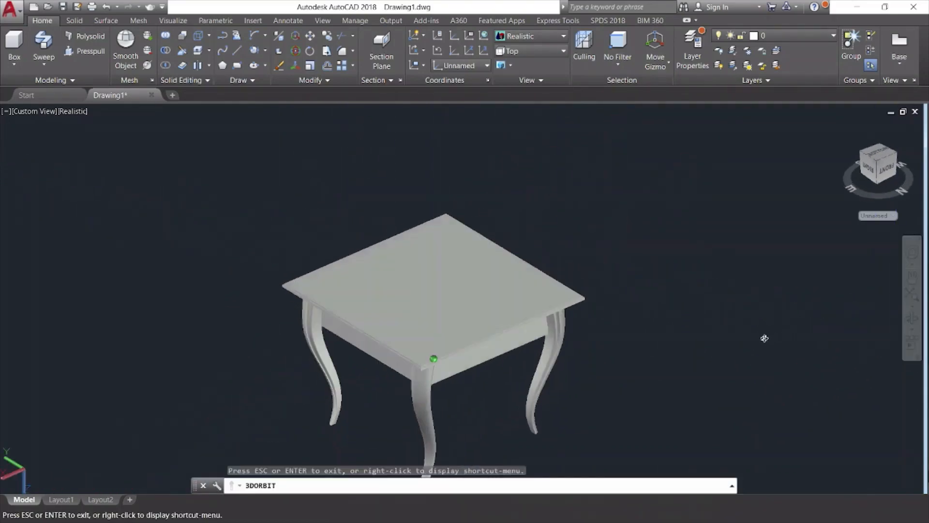
left_click_drag(764, 336, 505, 312)
key("Escape")
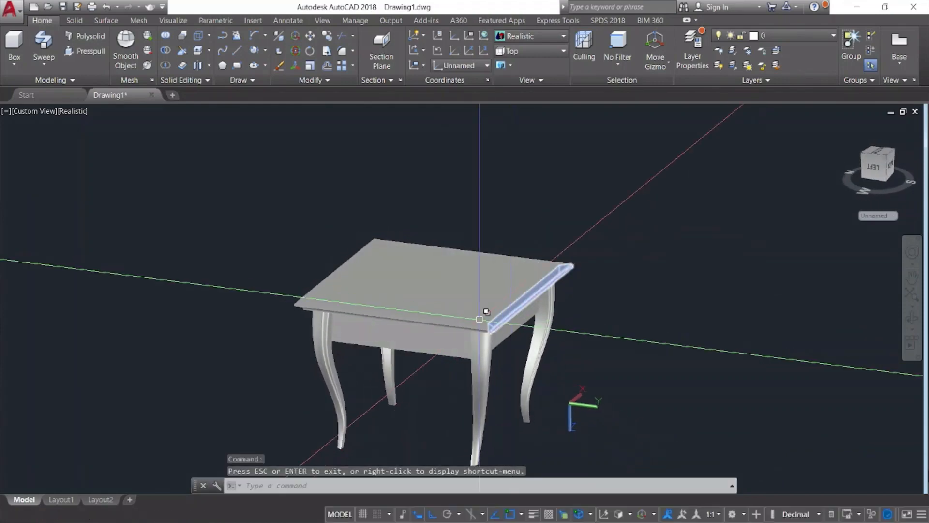
left_click(184, 51)
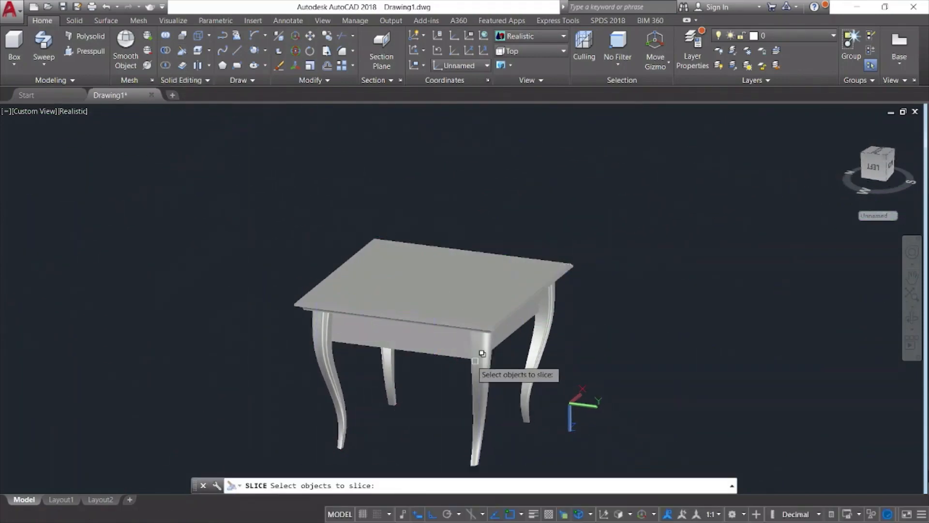
left_click(381, 303)
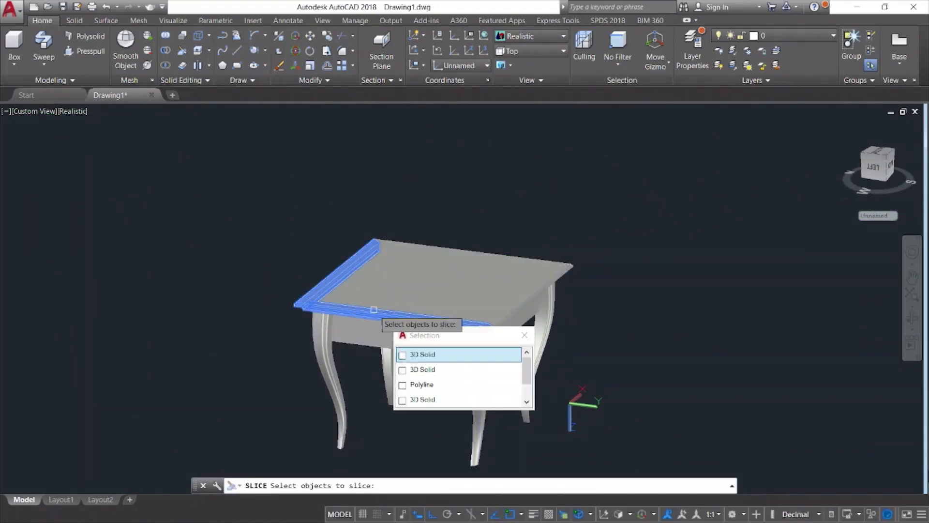
key("Return")
key("Return")
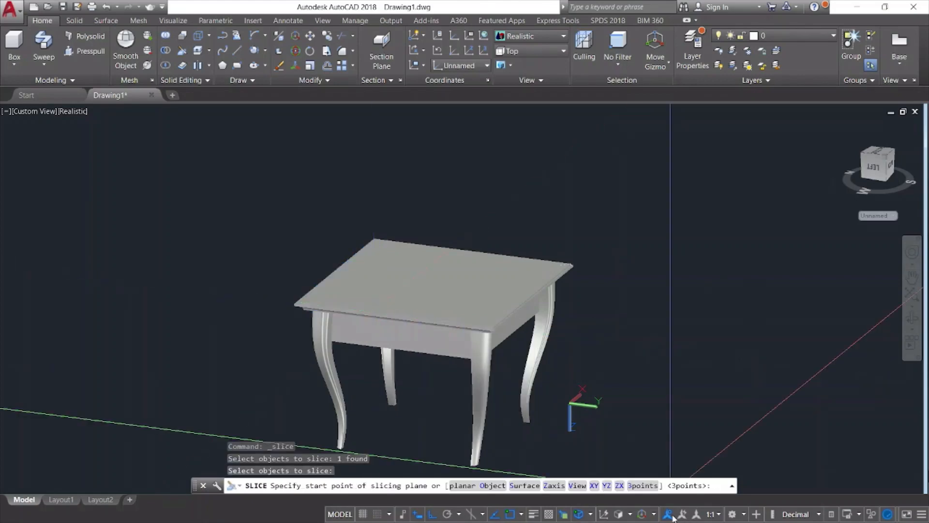
left_click(642, 485)
scroll(571, 401, "up", 5)
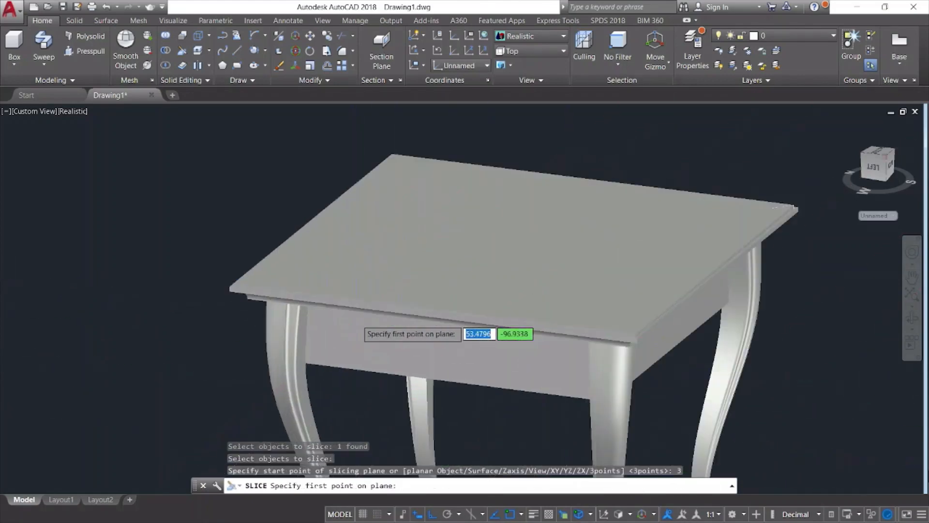
scroll(101, 242, "up", 3)
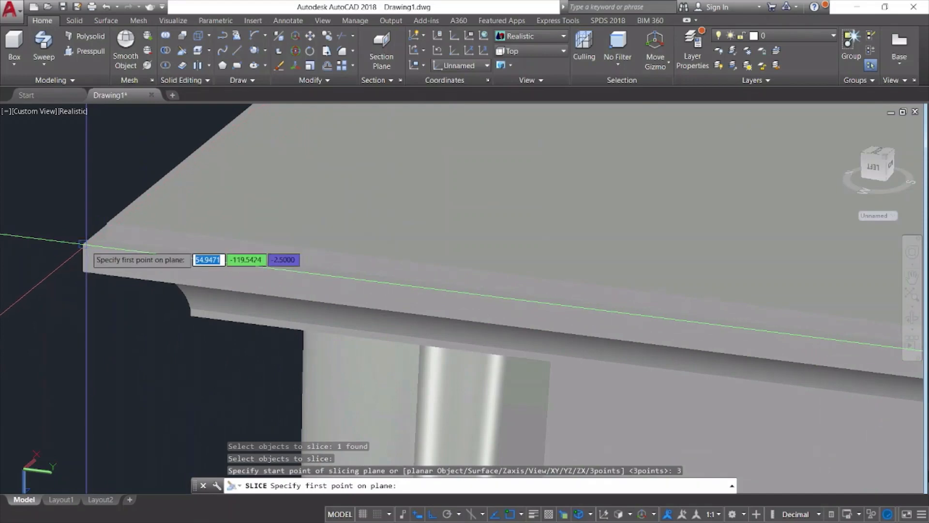
left_click(96, 240)
left_click(107, 240)
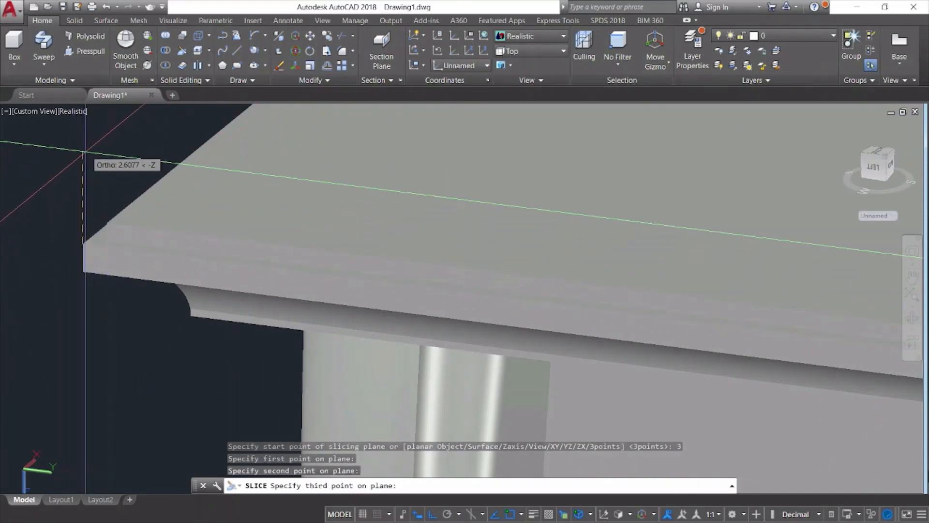
left_click(108, 165)
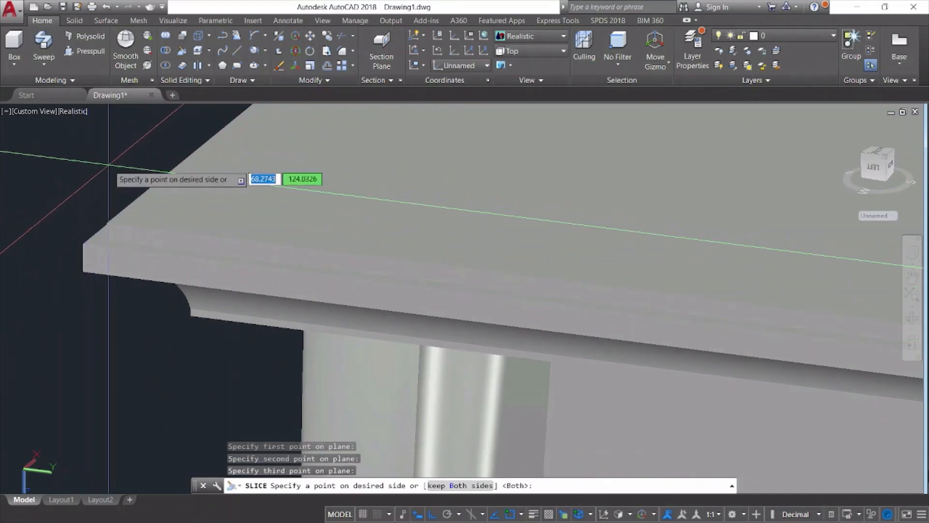
left_click(455, 486)
key("Escape")
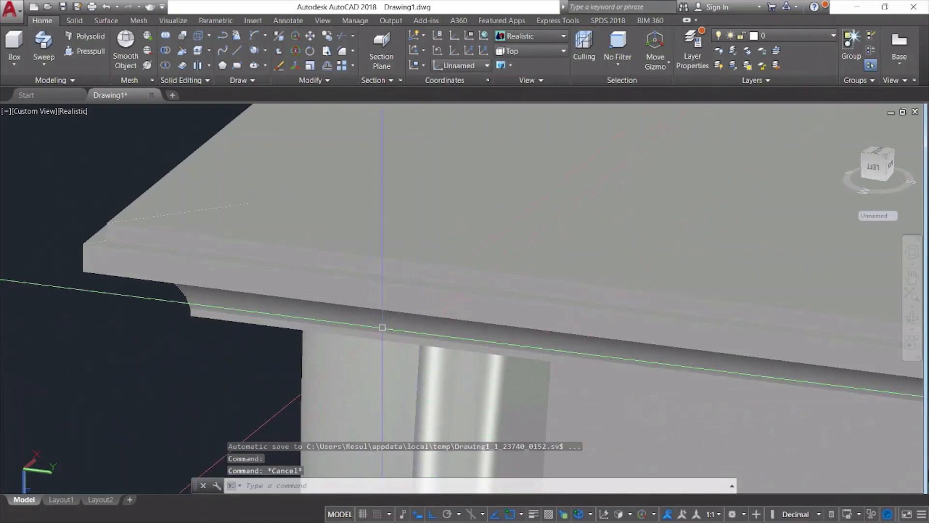
Check the sliced moulding and inspect the whole table from several sides.
left_click(382, 305)
scroll(383, 305, "down", 8)
key("Escape")
scroll(500, 289, "up", 2)
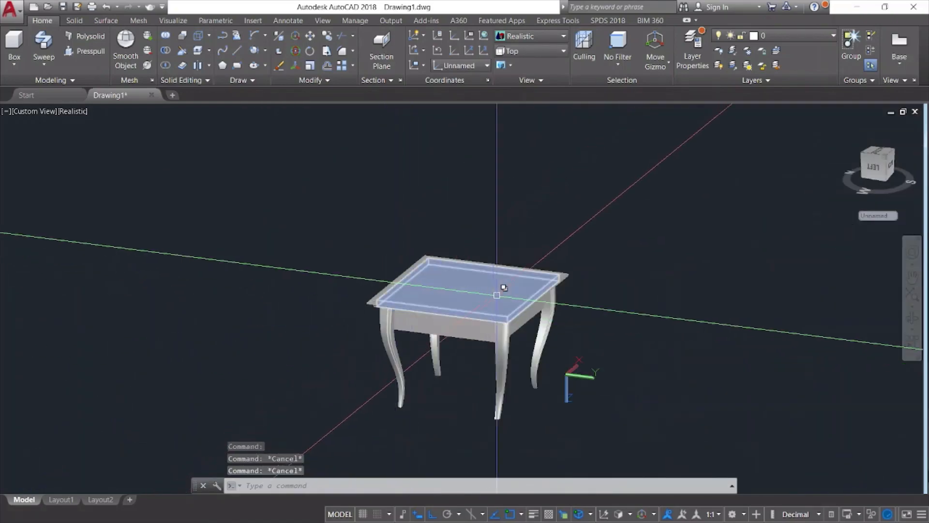
left_click(912, 318)
left_click_drag(811, 345, 628, 361)
key("Escape")
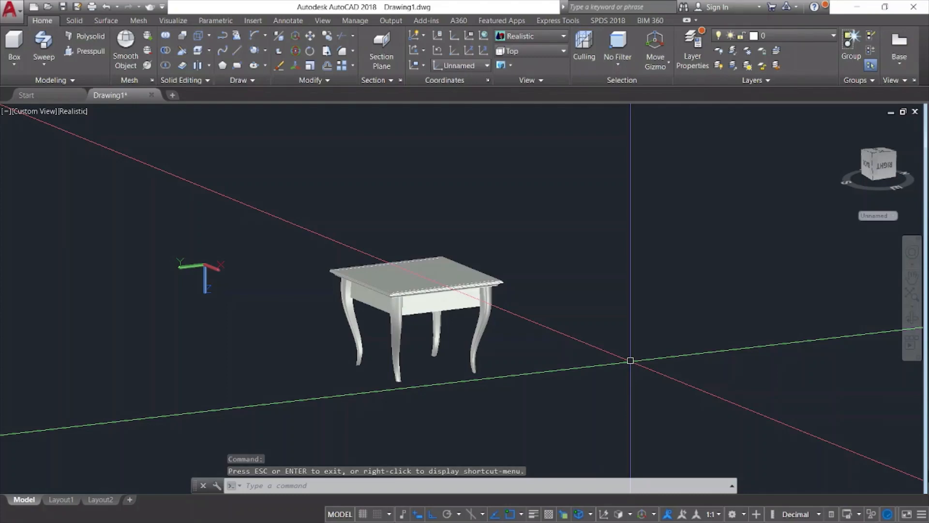
scroll(538, 315, "up", 3)
middle_click_drag(630, 360, 620, 295)
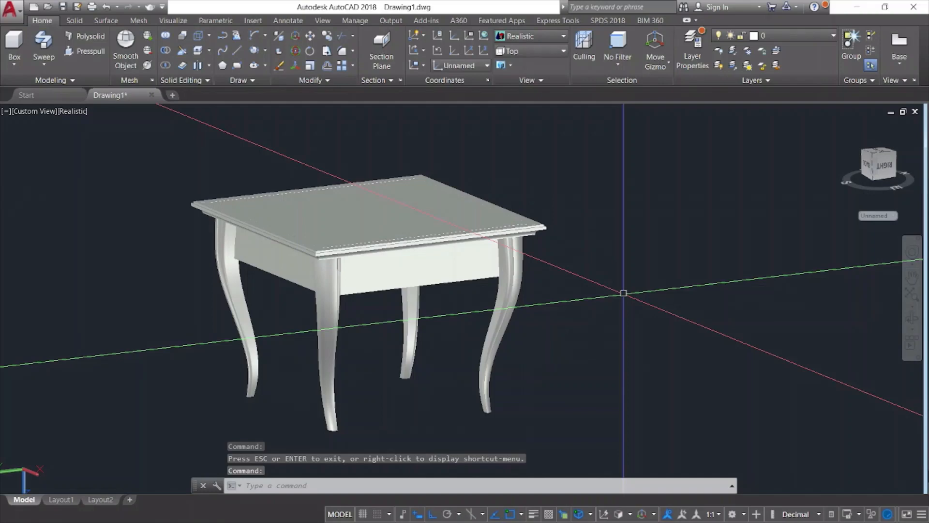
left_click(912, 319)
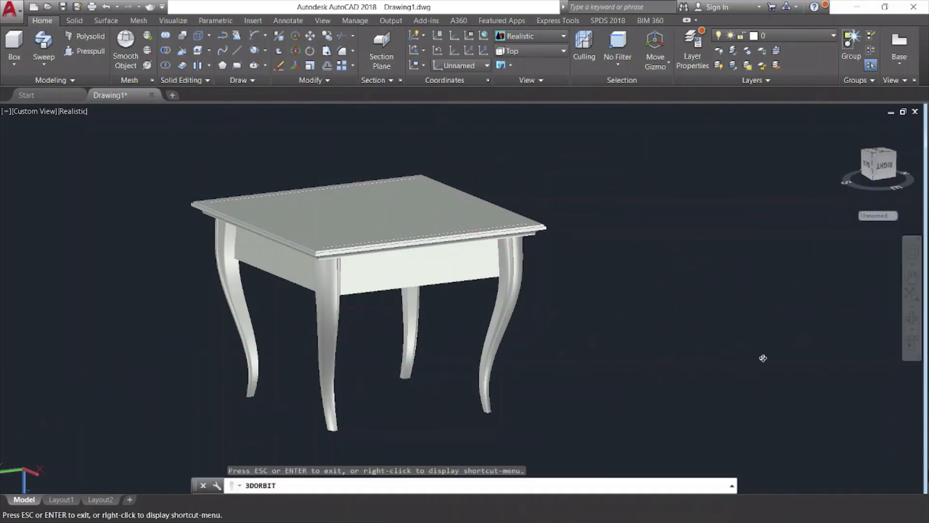
left_click_drag(763, 358, 736, 348)
key("Escape")
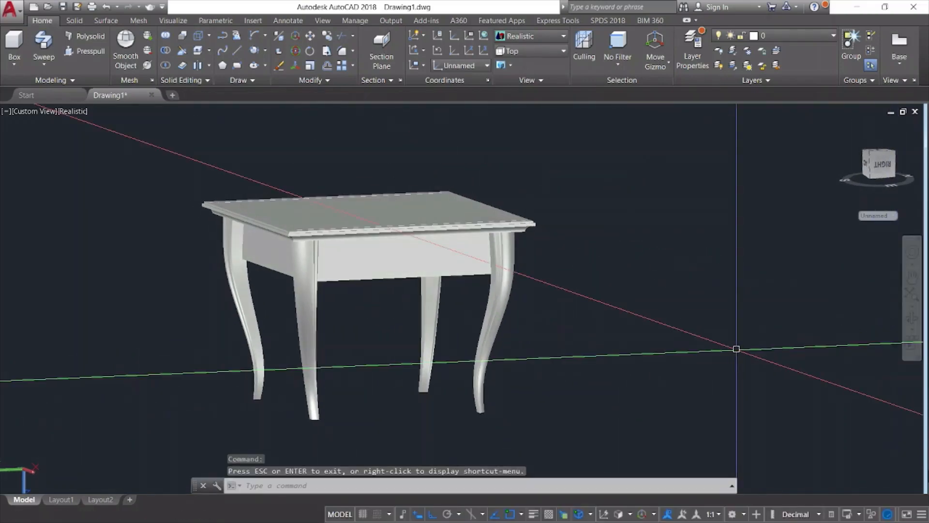
Open the materials browser and duplicate the Global material under the name metal.
type("MAT")
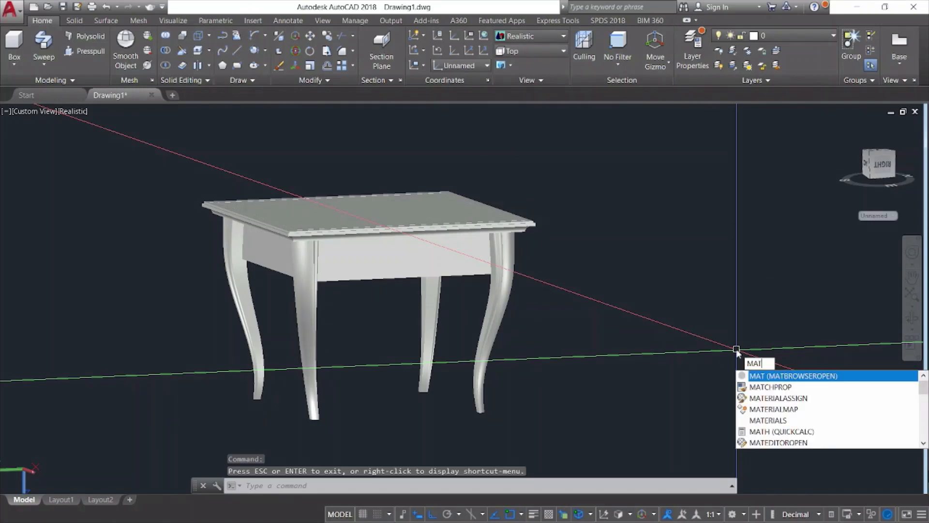
key("Return")
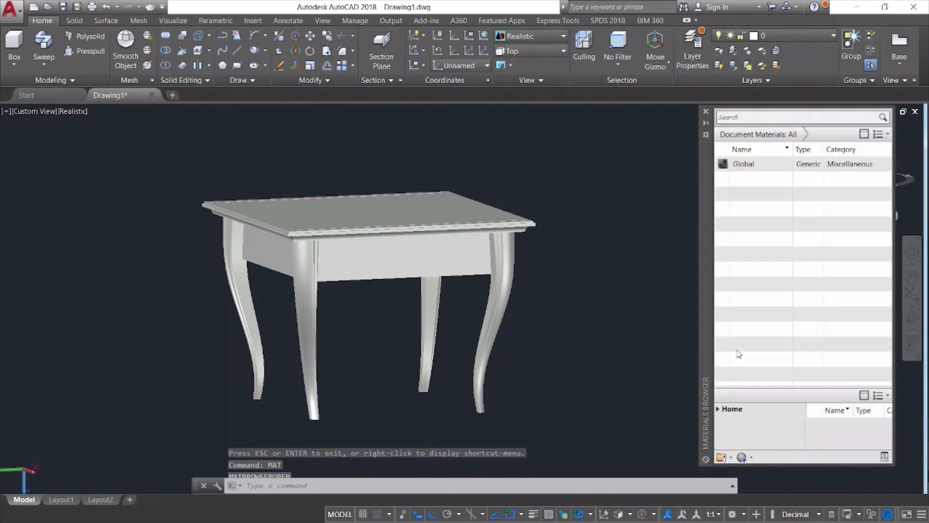
right_click(741, 166)
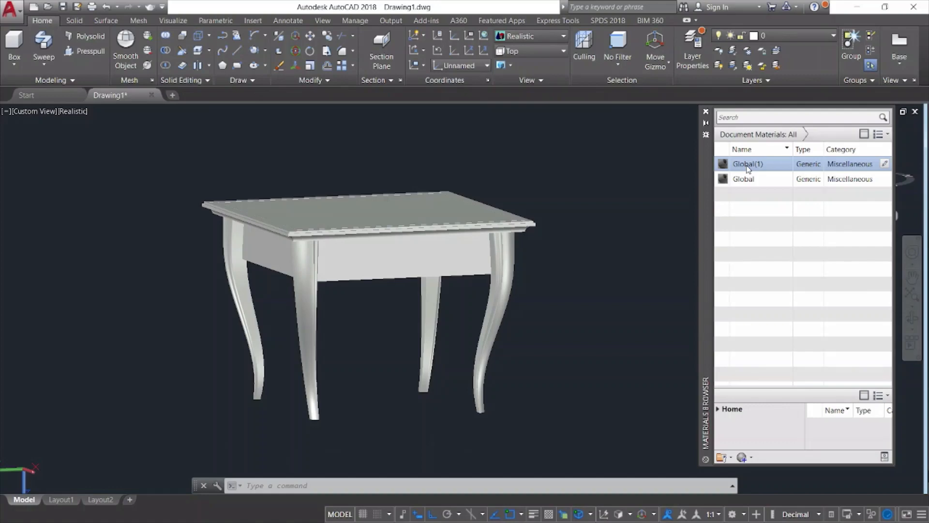
right_click(748, 167)
left_click(779, 226)
type("metal")
left_click(748, 180)
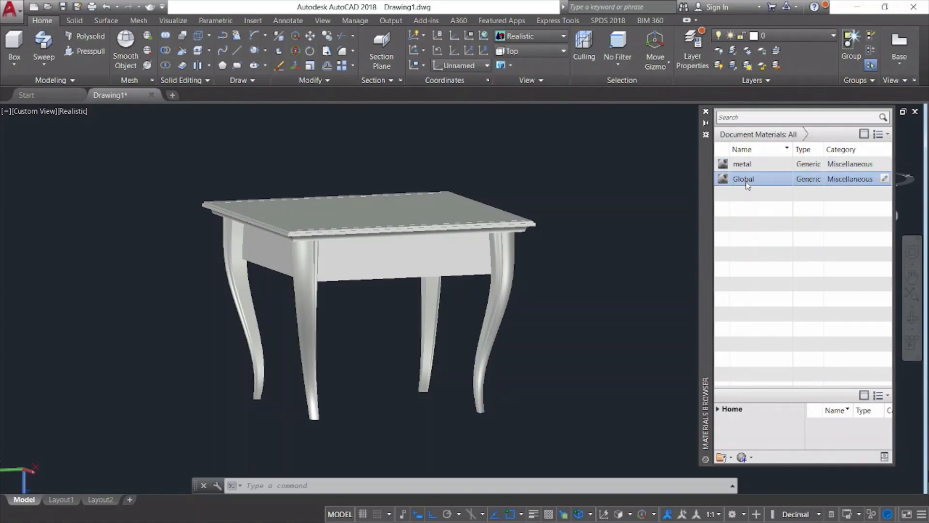
Duplicate the Global material twice more, naming the copies wood1 and wood2.
right_click(747, 183)
left_click(777, 228)
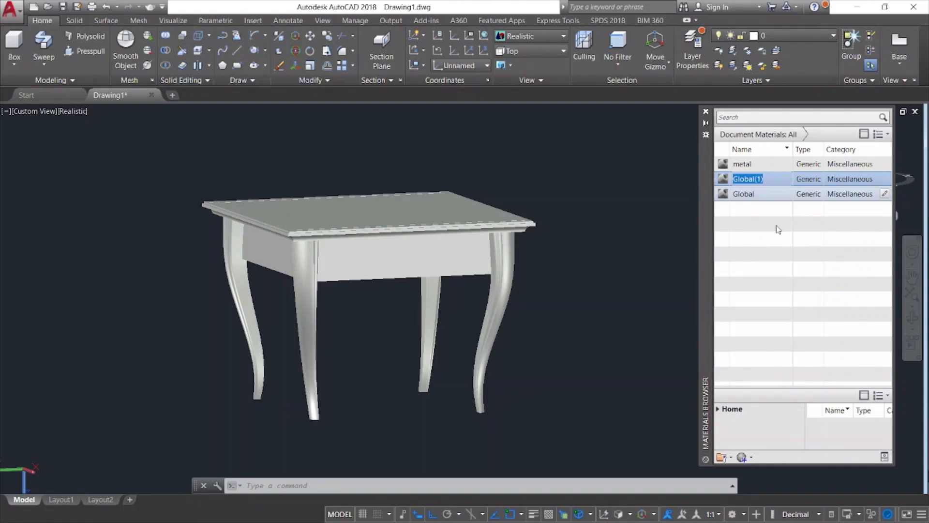
type("wood1")
key("Return")
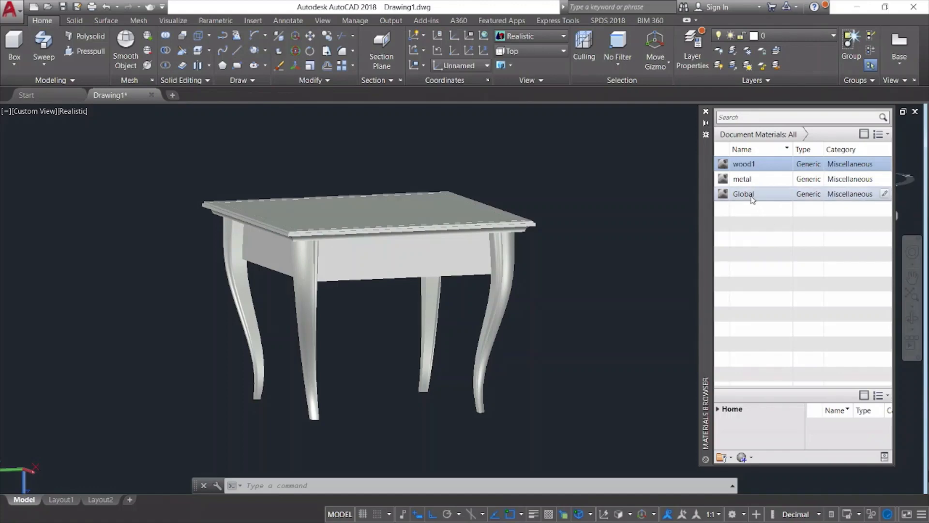
left_click(751, 194)
right_click(750, 194)
left_click(778, 241)
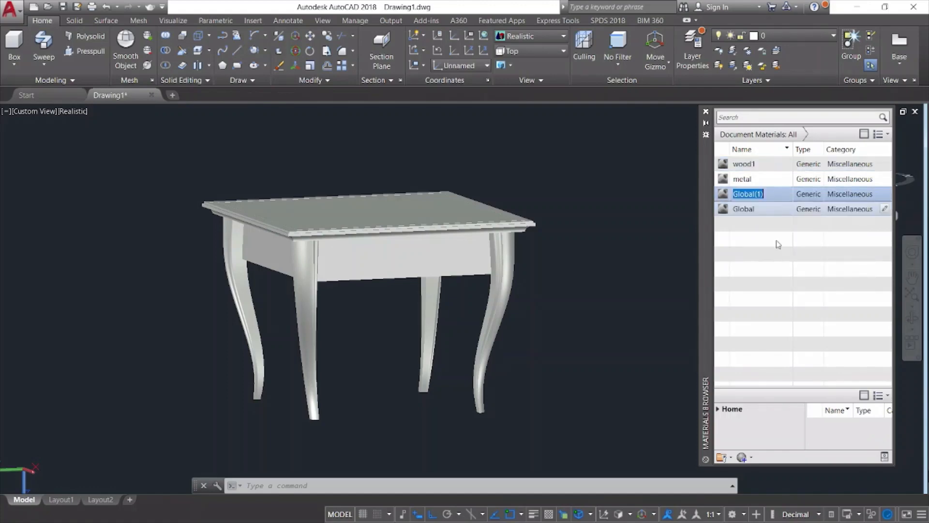
type("wood2")
key("Return")
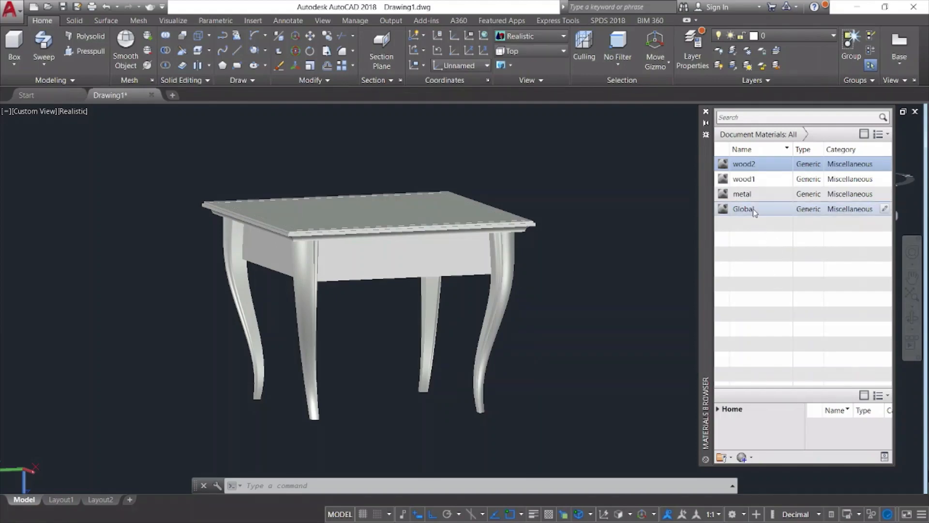
Edit the metal material and assign the metal seamless2.jpg texture as its image.
left_click(749, 197)
double_click(748, 195)
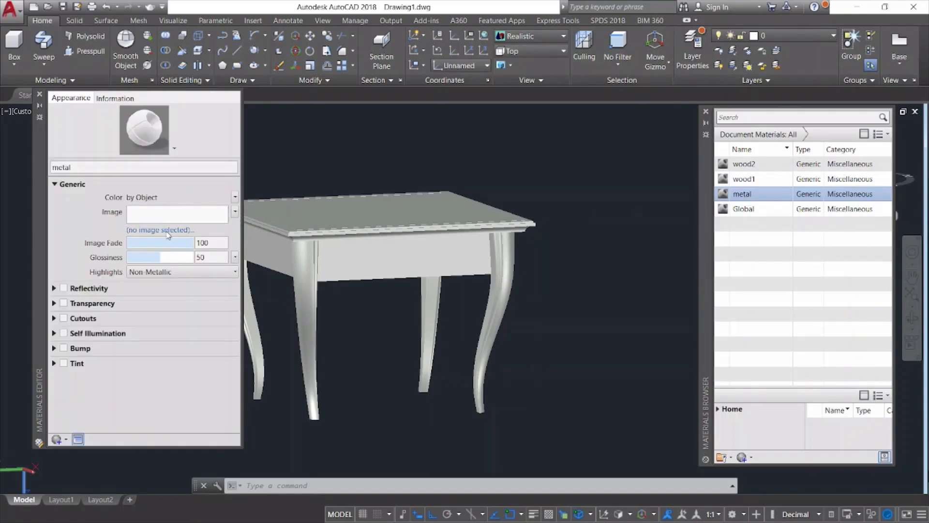
left_click(165, 231)
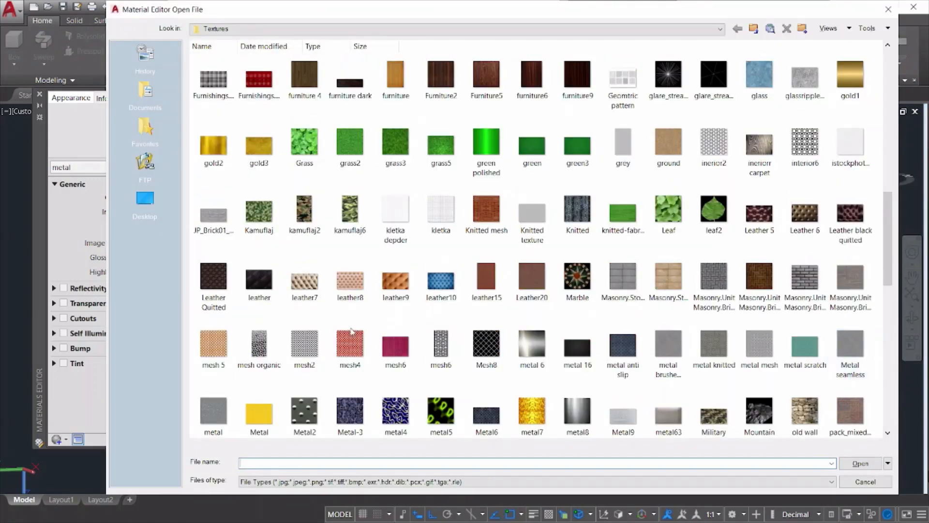
double_click(207, 427)
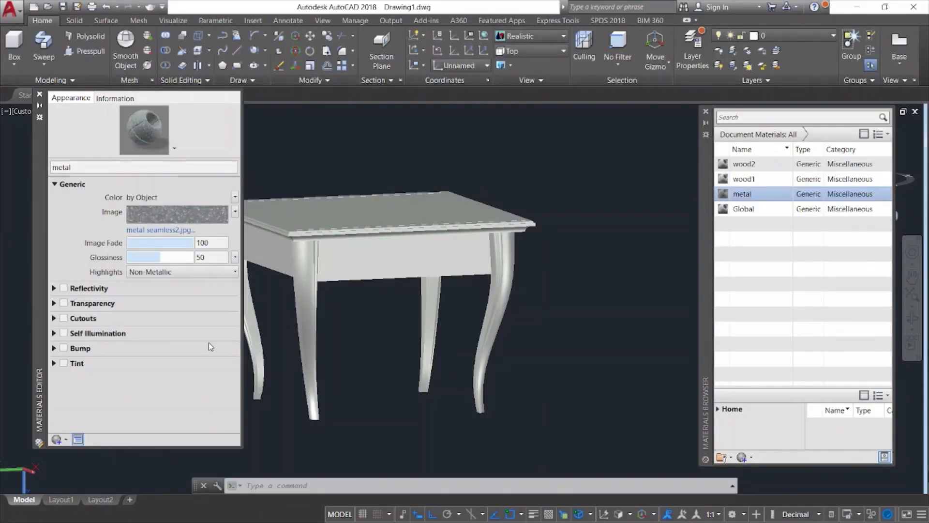
Set the metal material's image fade to 94 and enable reflectivity with direct 14 and oblique 16.
left_click_drag(192, 242, 187, 245)
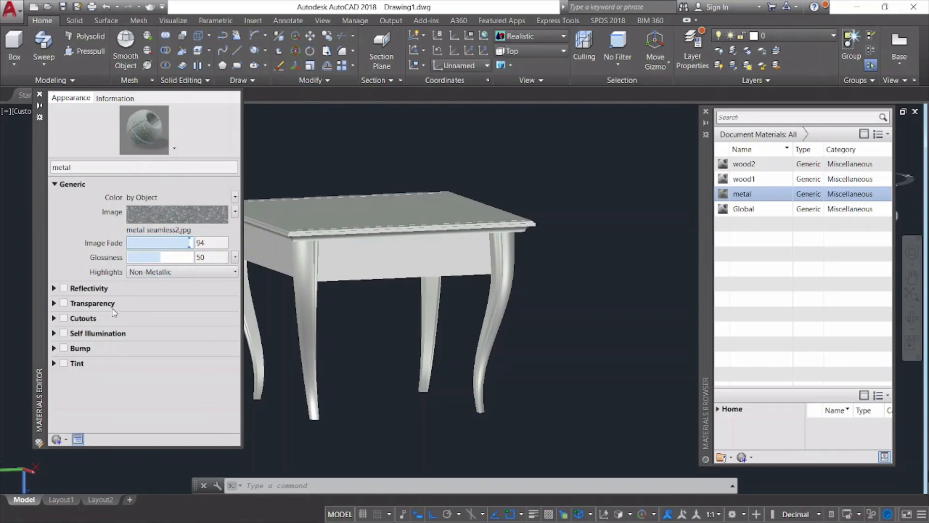
left_click(64, 287)
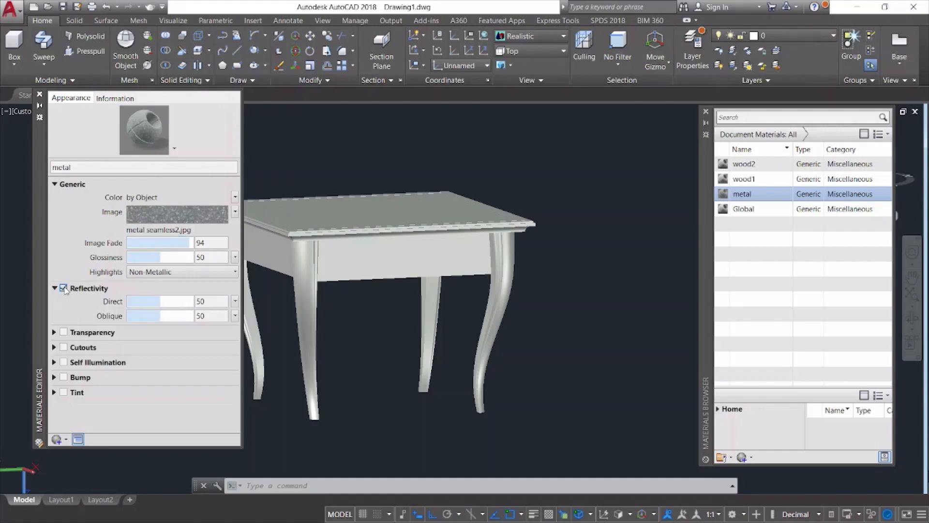
left_click_drag(148, 301, 137, 322)
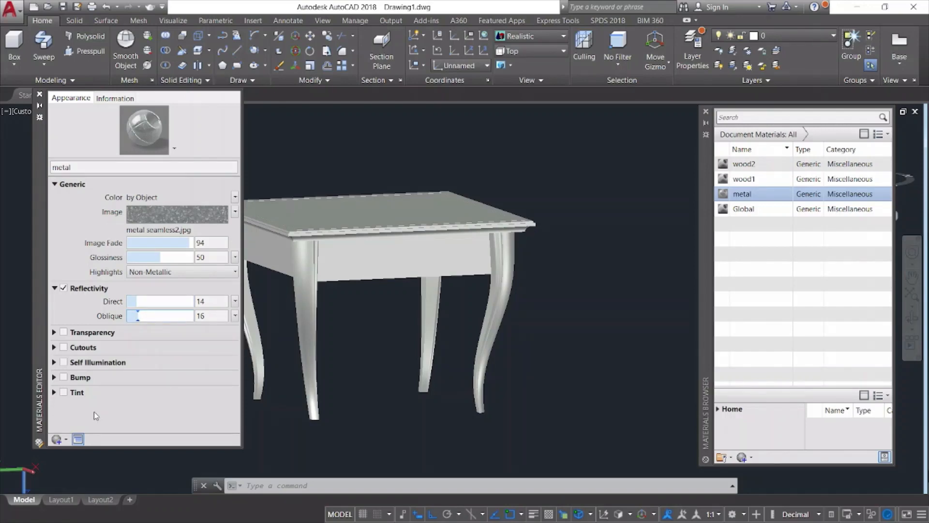
Enable tint on the metal material with the gold colour RGB 175, 154, 49, and close the material editor.
left_click(65, 393)
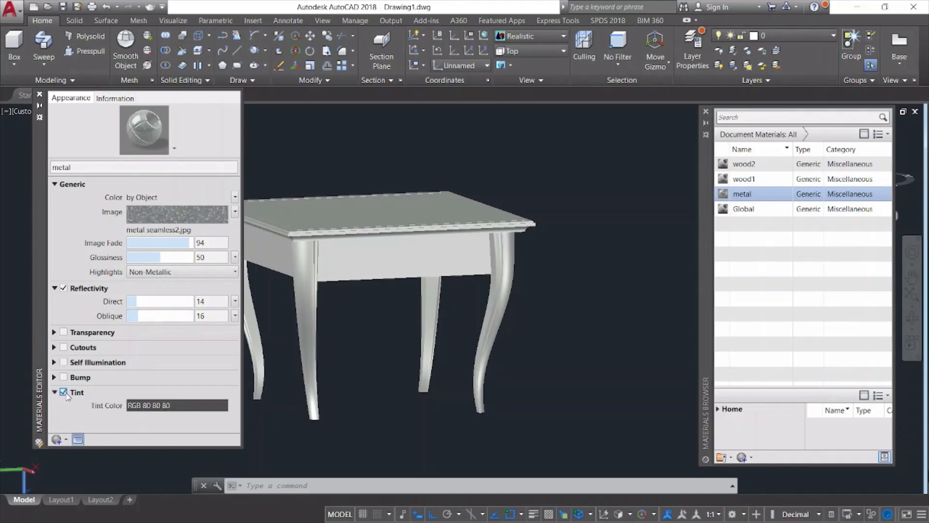
left_click(144, 405)
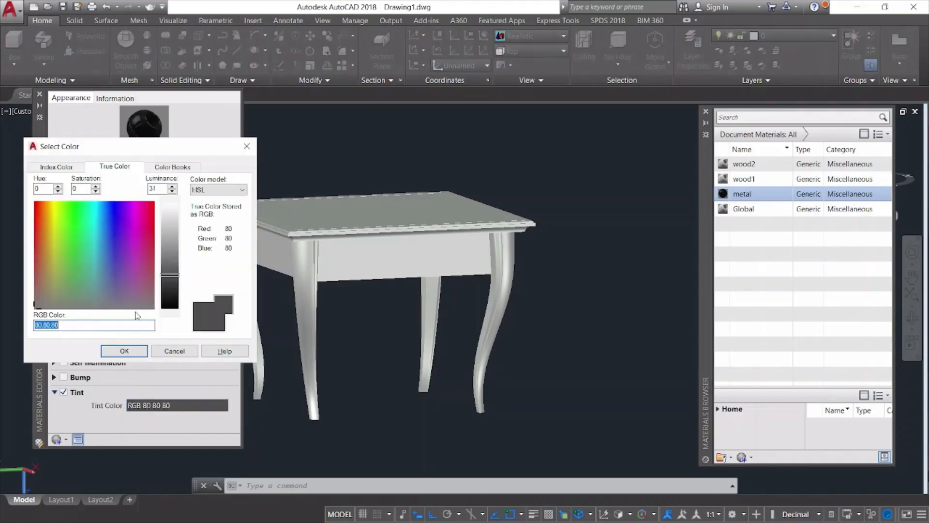
left_click(51, 248)
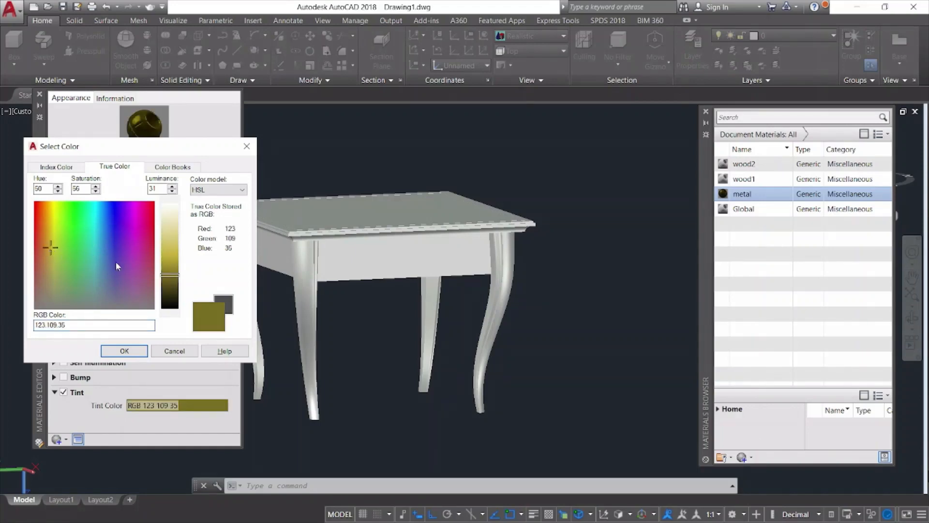
left_click_drag(166, 277, 167, 266)
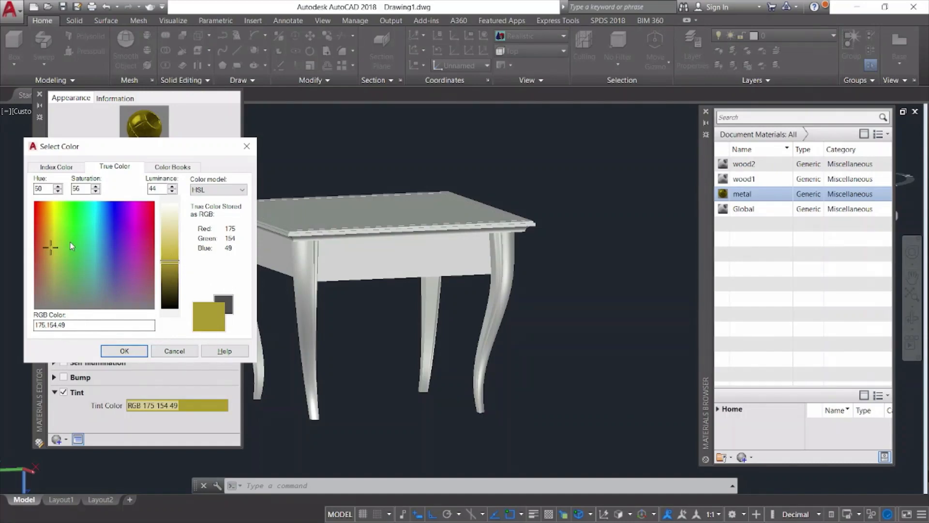
left_click(124, 350)
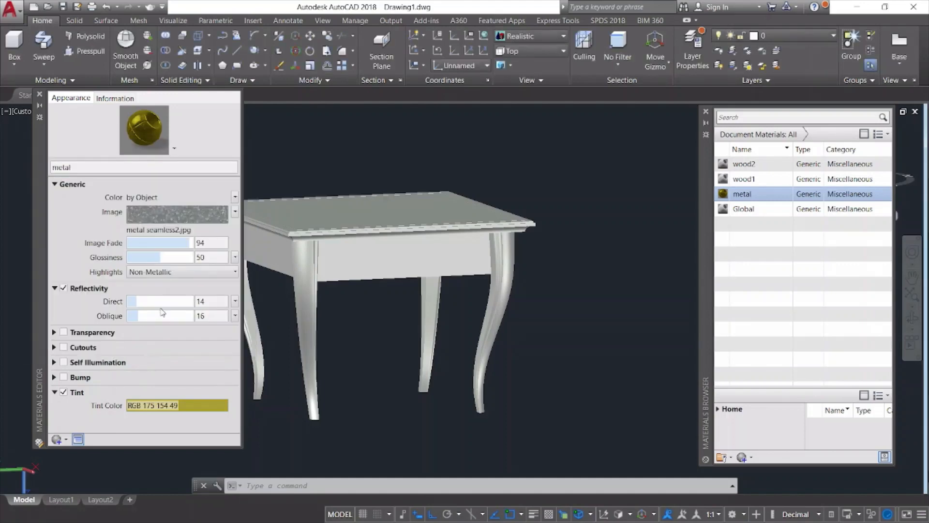
left_click(40, 96)
Assign the metal material to all four S-curved table legs.
scroll(378, 340, "down", 2)
left_click(572, 368)
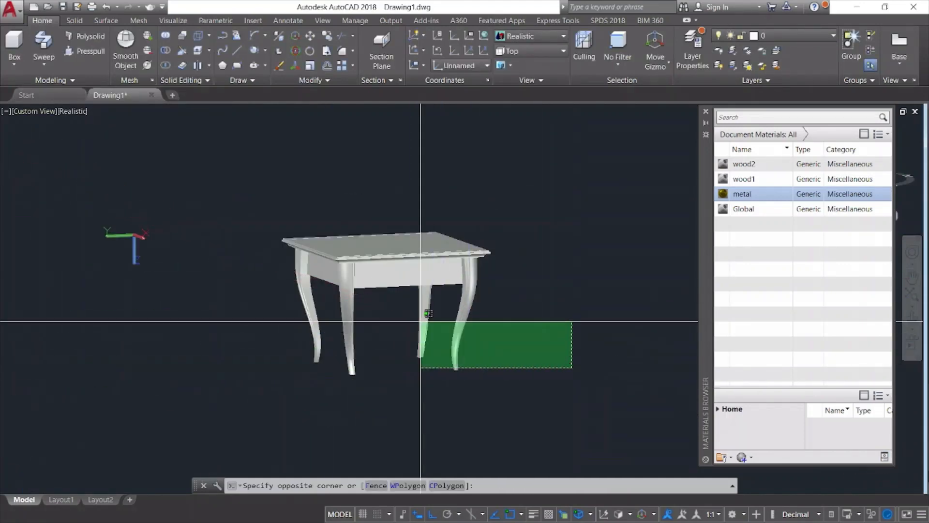
left_click(228, 329)
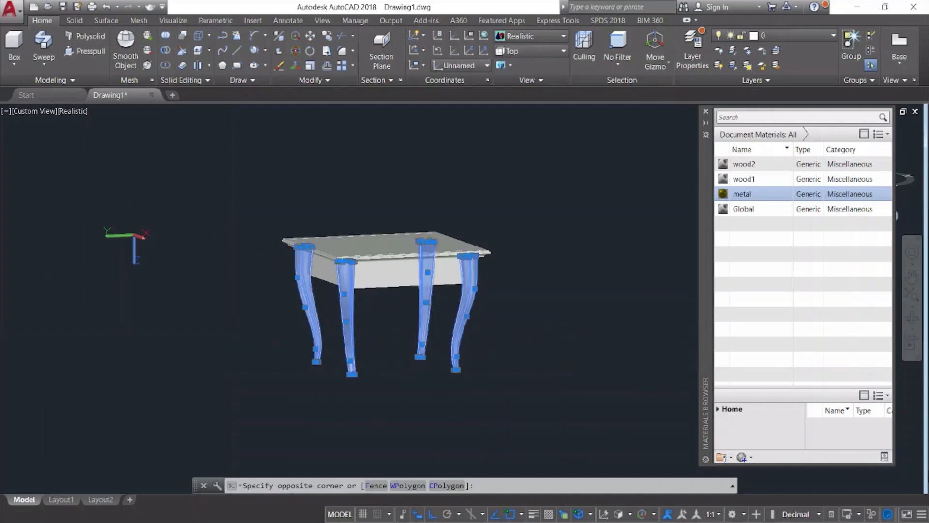
right_click(767, 198)
left_click(794, 202)
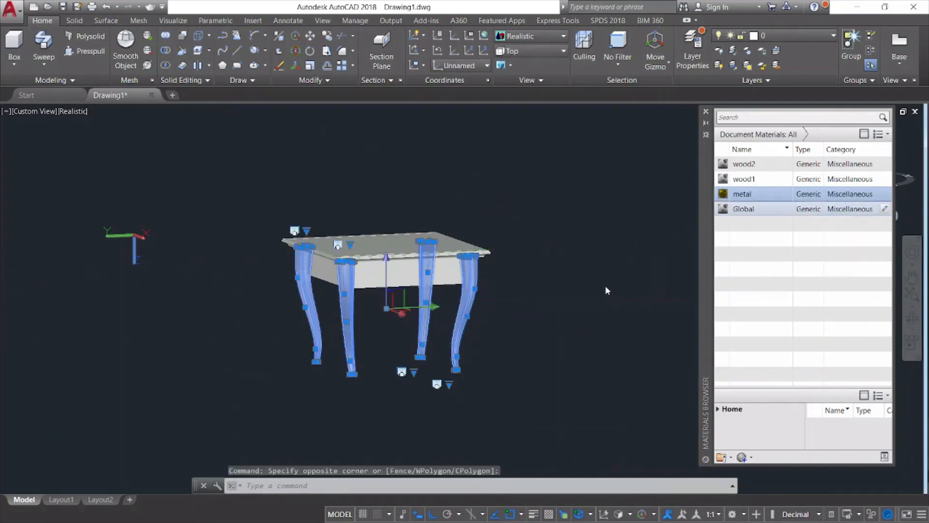
key("Escape")
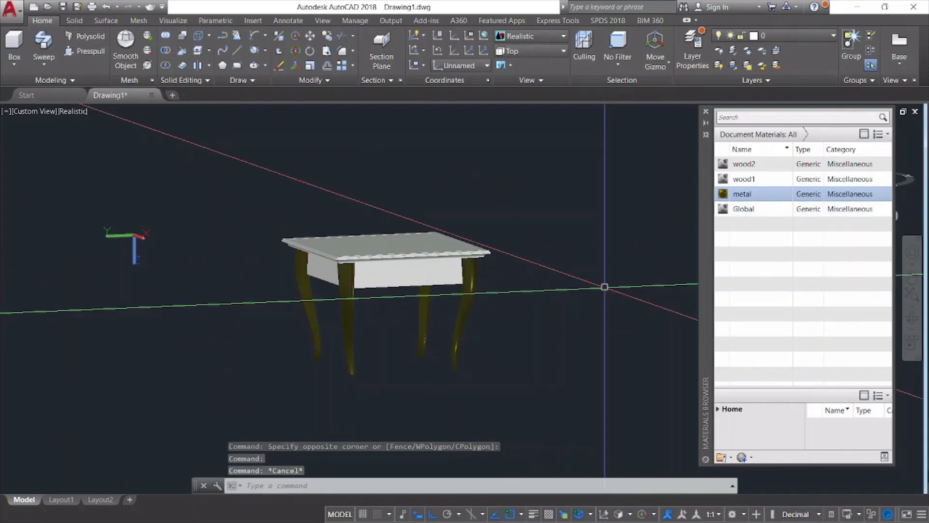
middle_click_drag(604, 287, 595, 284)
key("Escape")
middle_click_drag(605, 287, 595, 284)
key("Escape")
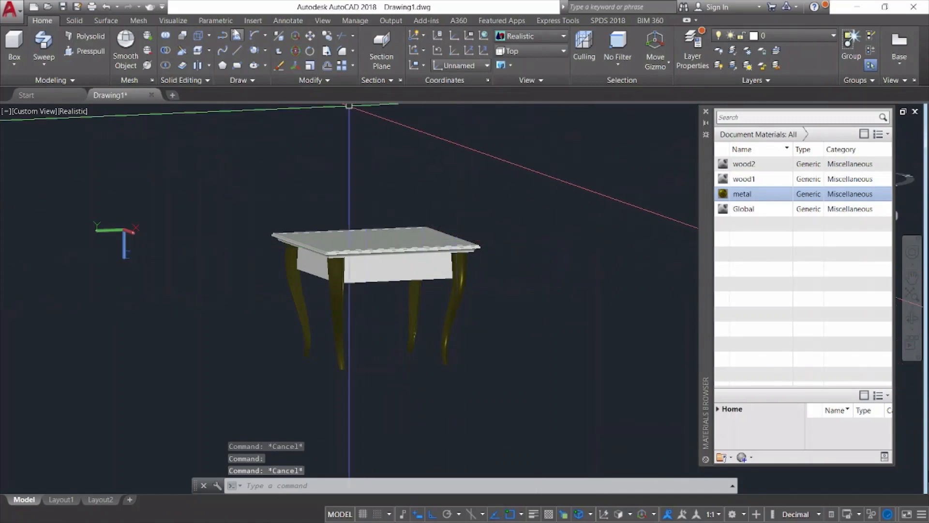
Set the viewport's material display to Materials / Textures On.
left_click(187, 18)
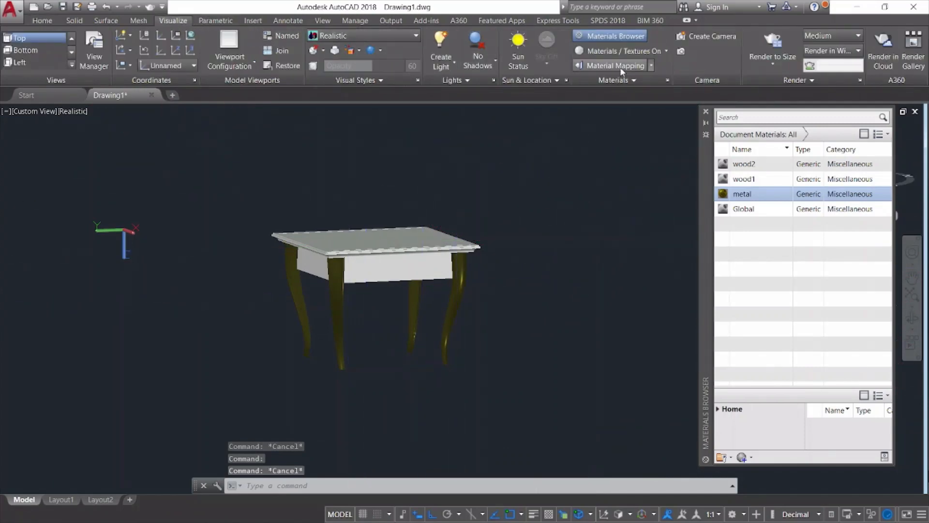
left_click(663, 51)
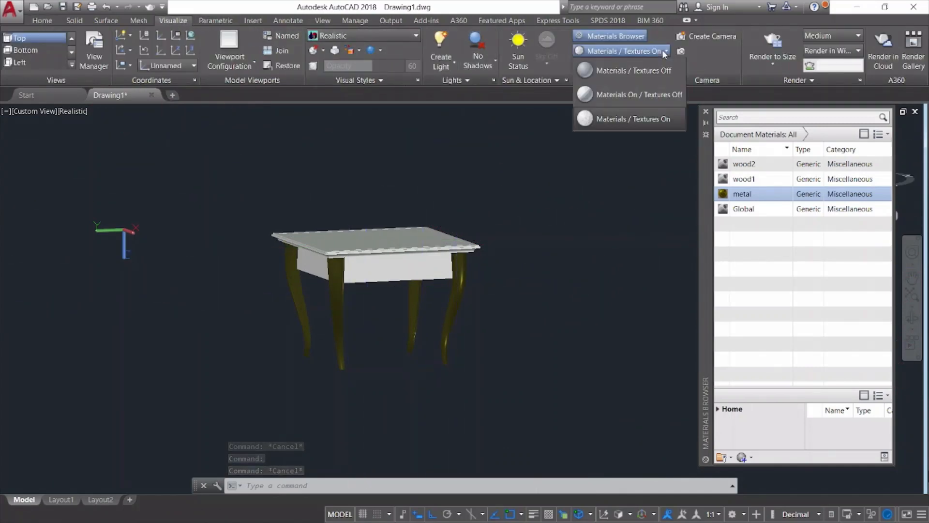
left_click(632, 119)
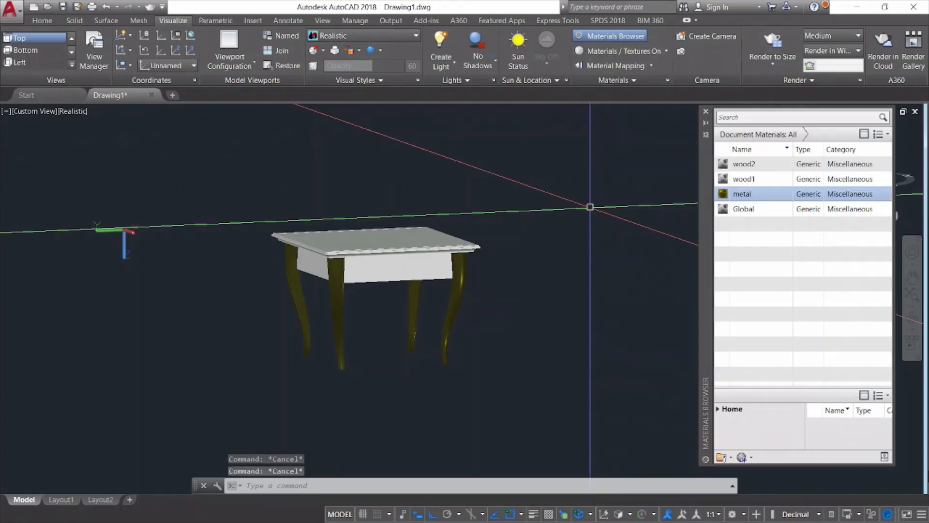
Edit the wood1 material and assign the wood16.jpg texture as its image.
double_click(744, 179)
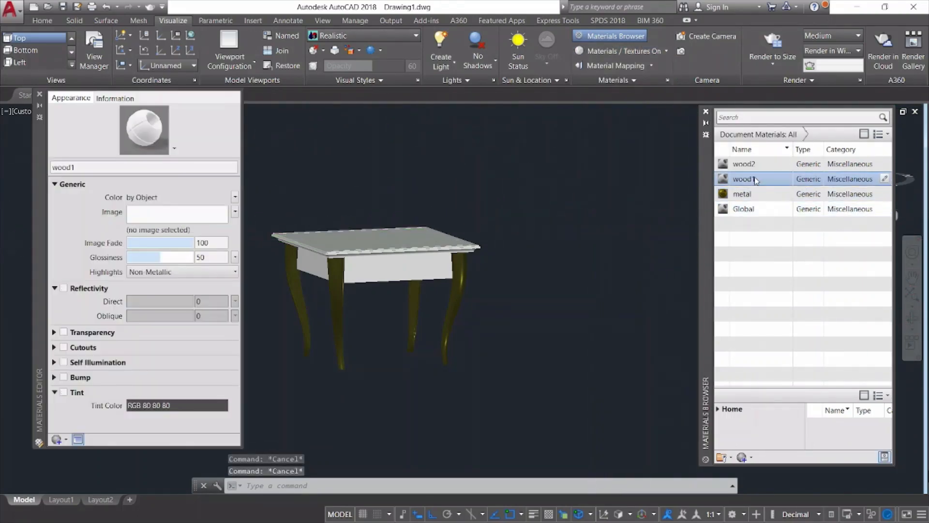
left_click(146, 231)
scroll(633, 373, "down", 10)
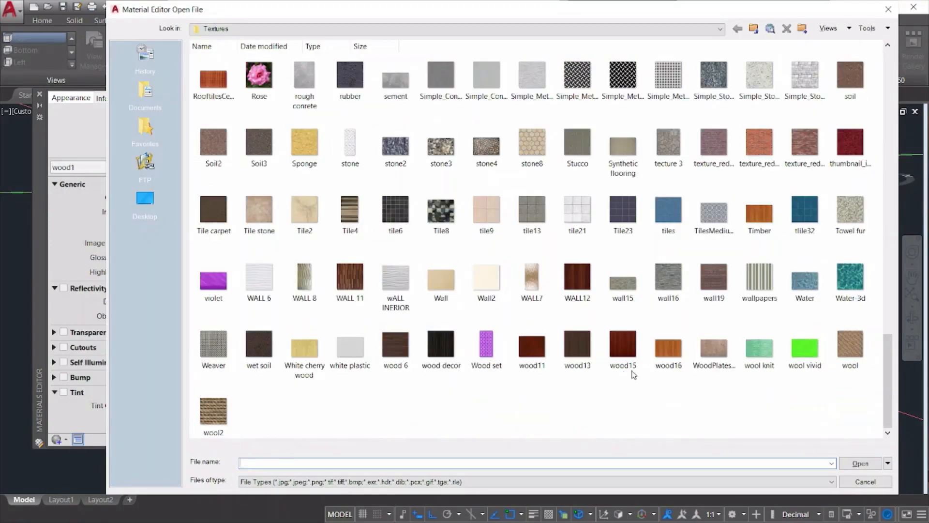
double_click(672, 369)
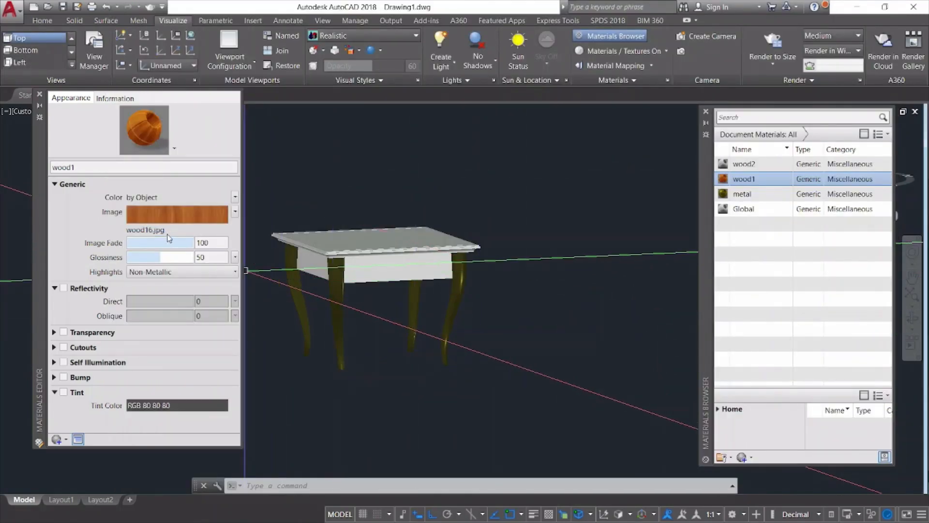
mouse_move(171, 216)
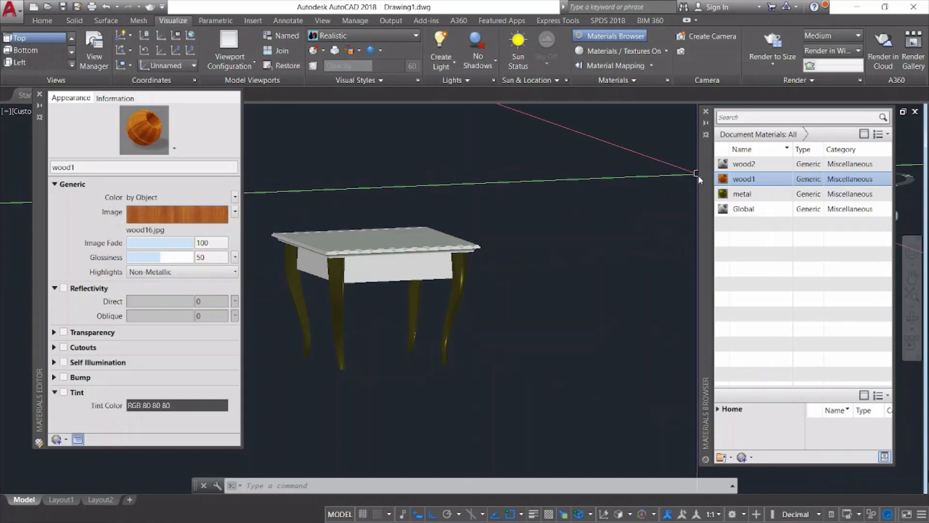
Assign the wood1 material to the apron beneath the tabletop.
left_click(427, 265)
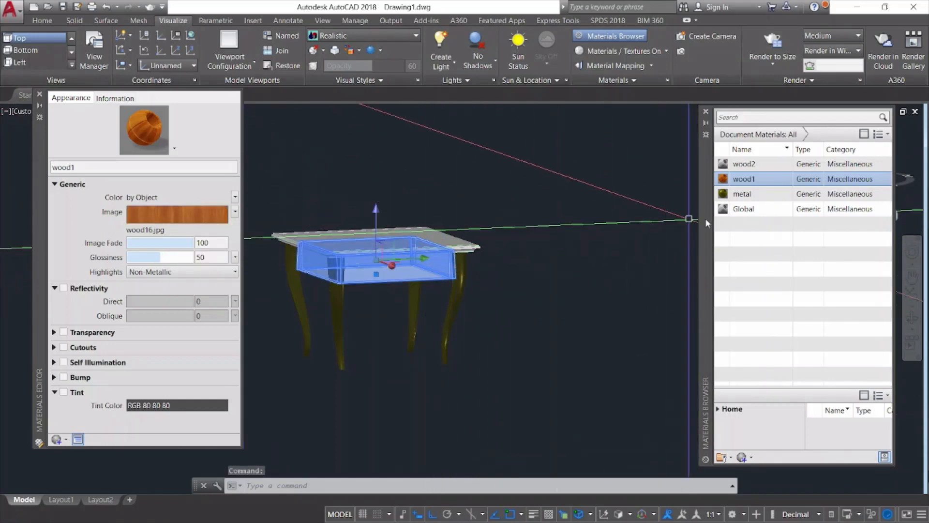
right_click(748, 182)
left_click(756, 188)
key("Escape")
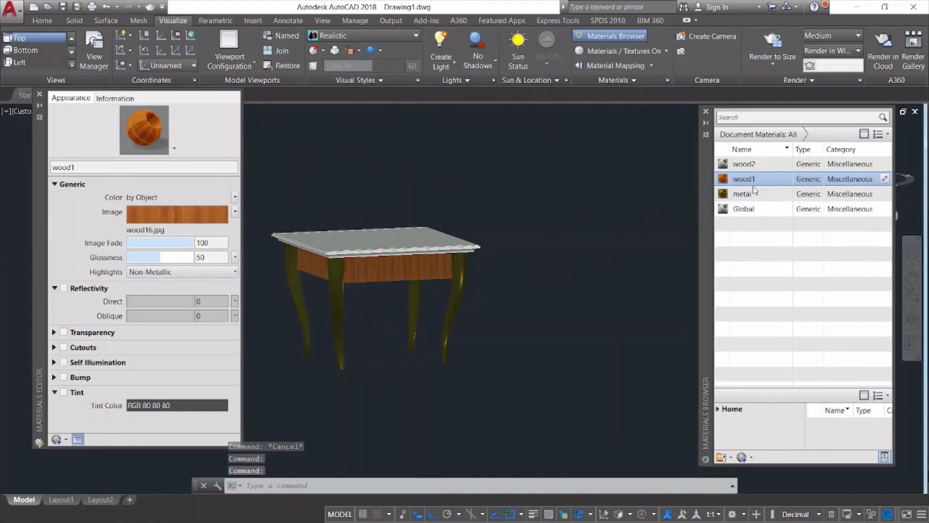
Assign the wood1 material to the four moulded frame pieces around the tabletop.
middle_click_drag(609, 239, 591, 259, "shift")
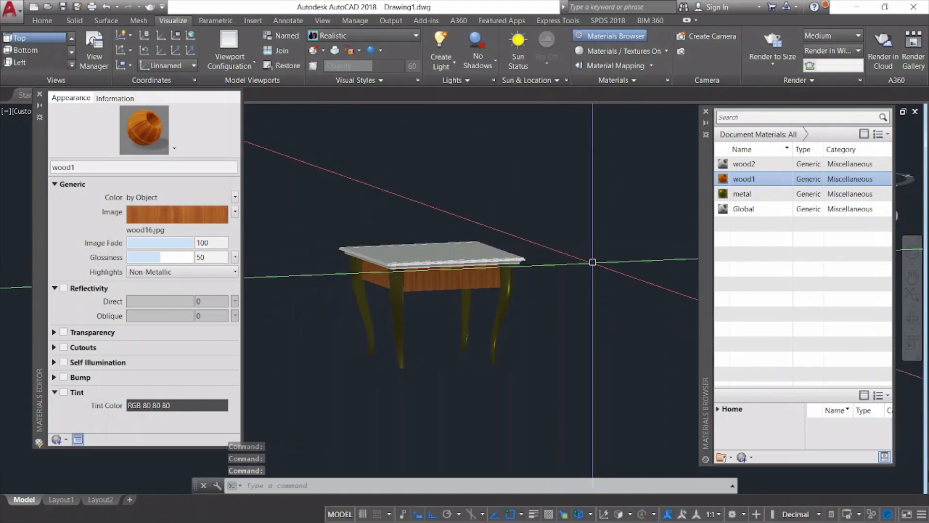
left_click(905, 320)
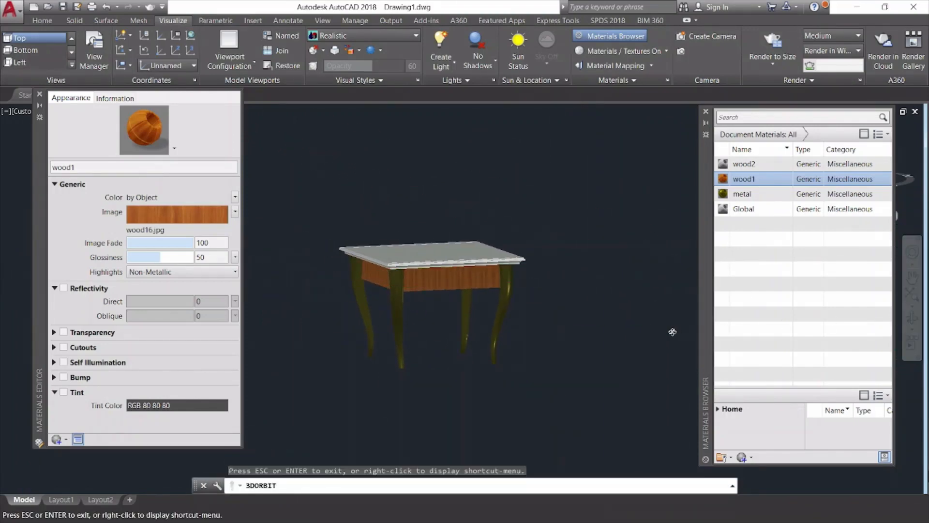
left_click_drag(672, 333, 587, 344)
key("Escape")
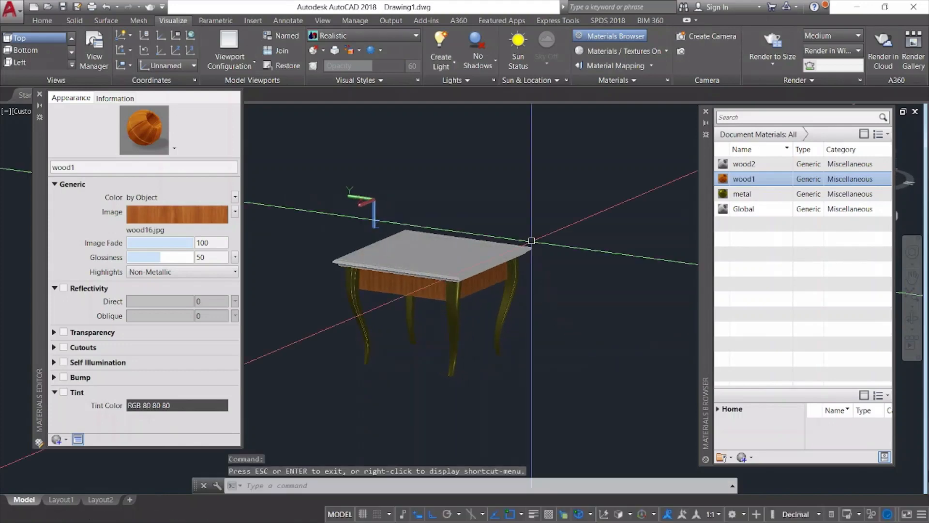
scroll(542, 256, "up", 4)
middle_click_drag(631, 264, 658, 252)
scroll(658, 256, "down", 4)
scroll(653, 259, "up", 3)
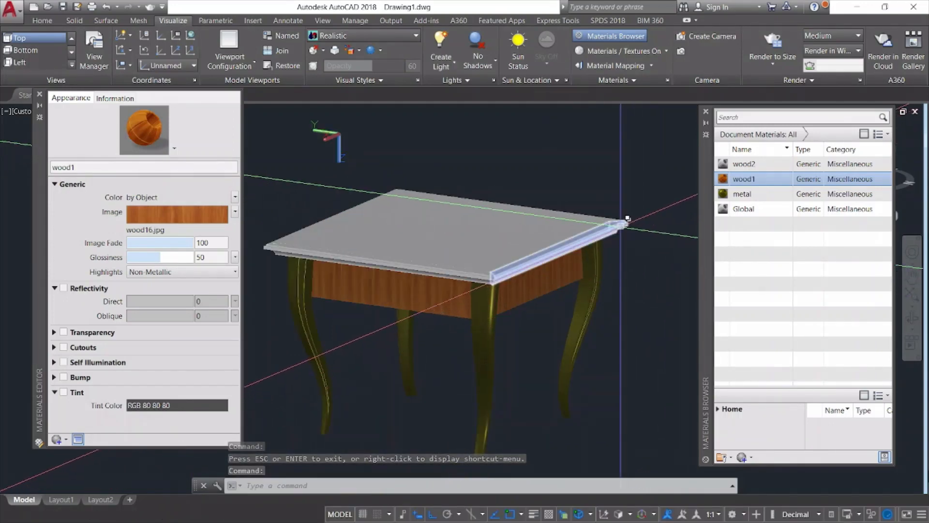
left_click(623, 228)
left_click(547, 211)
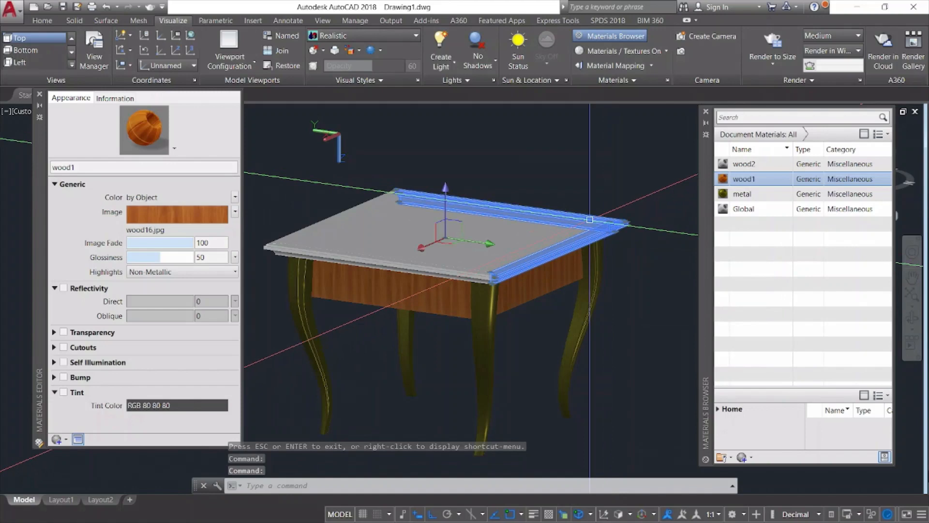
left_click(439, 267)
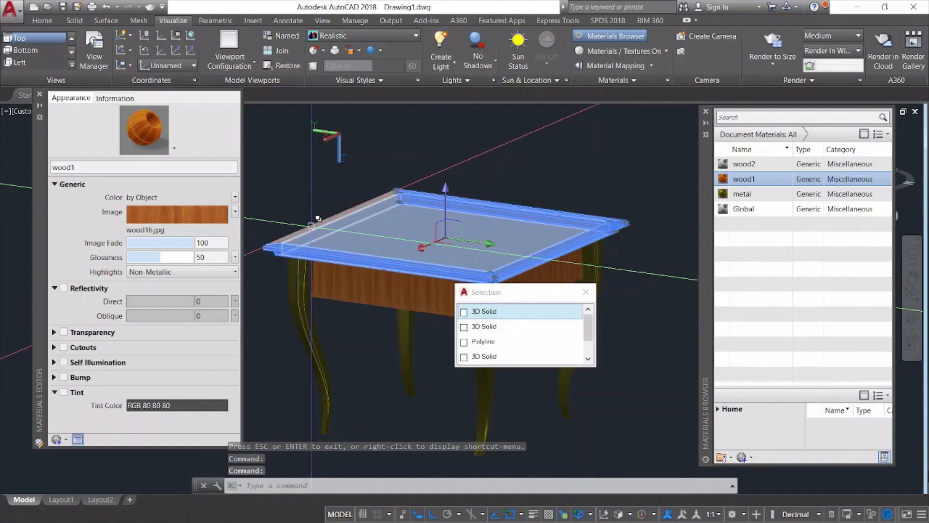
left_click(307, 221)
left_click(355, 300)
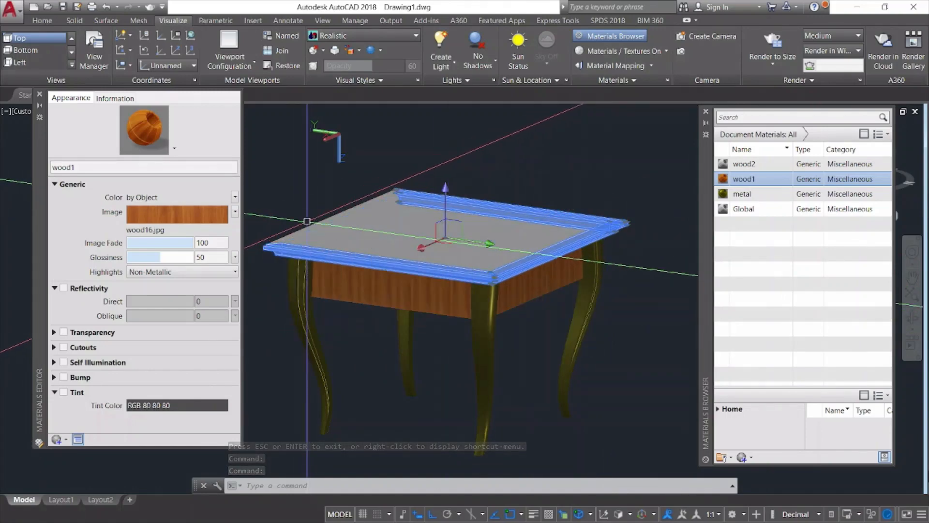
right_click(735, 183)
key("Escape")
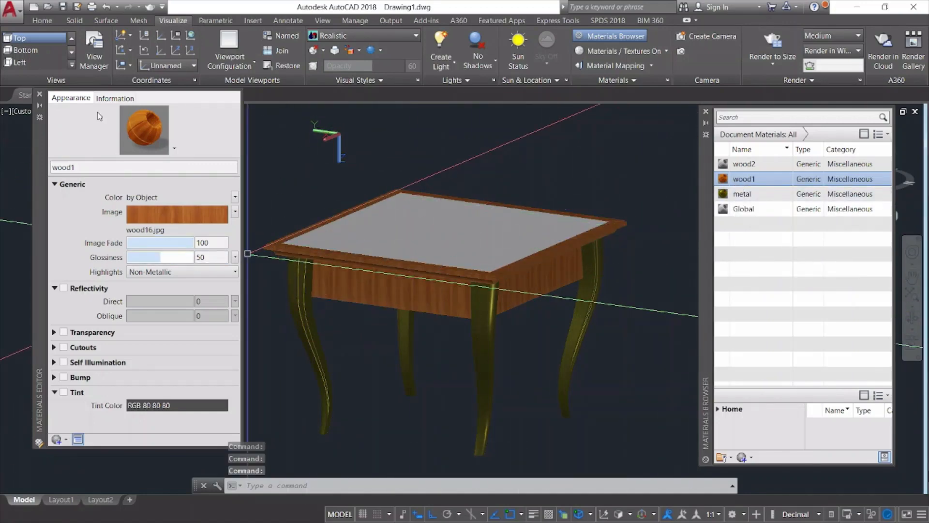
Set the wood1 texture's sample size to 20 in for width and height, and close the texture and material editors.
left_click(170, 218)
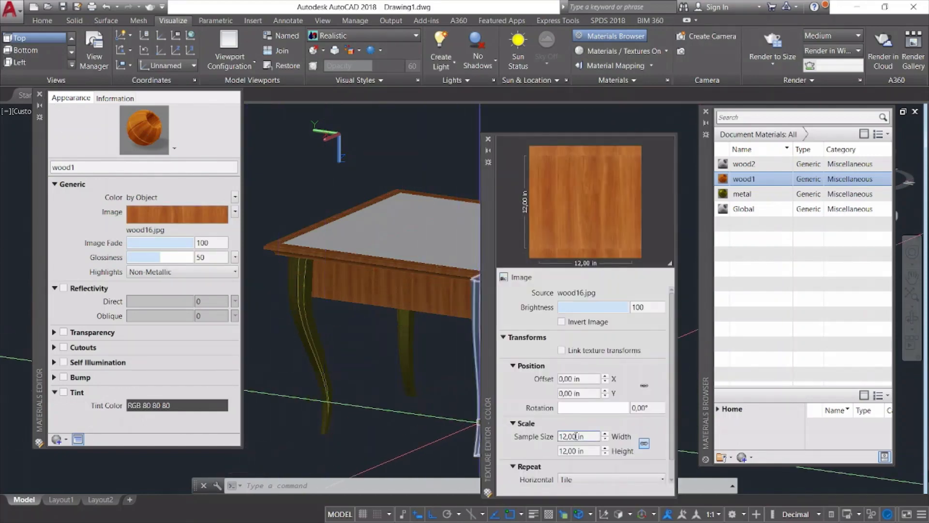
left_click(578, 436)
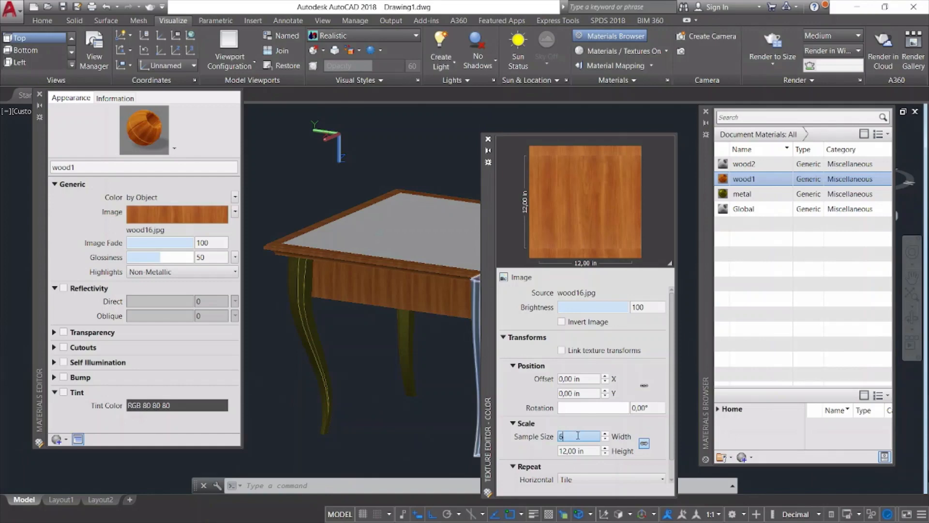
key("Tab")
left_click(578, 436)
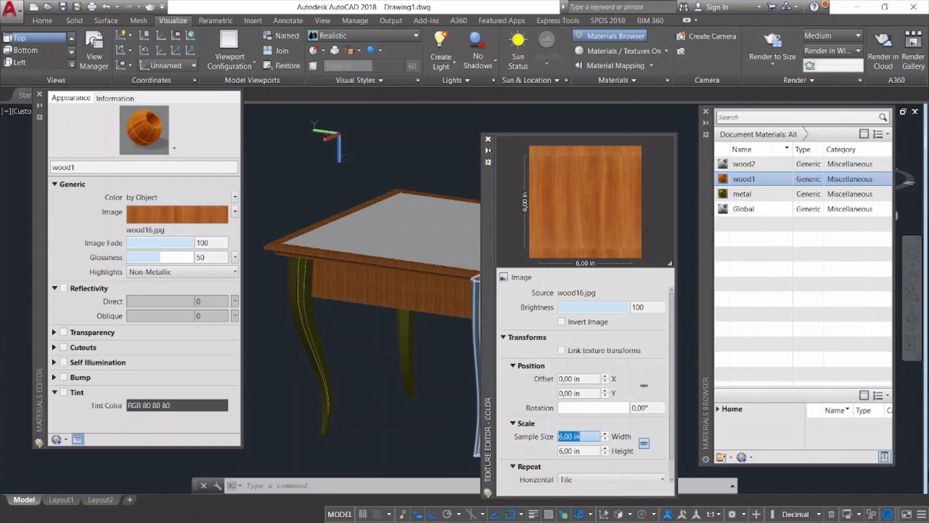
key("Tab")
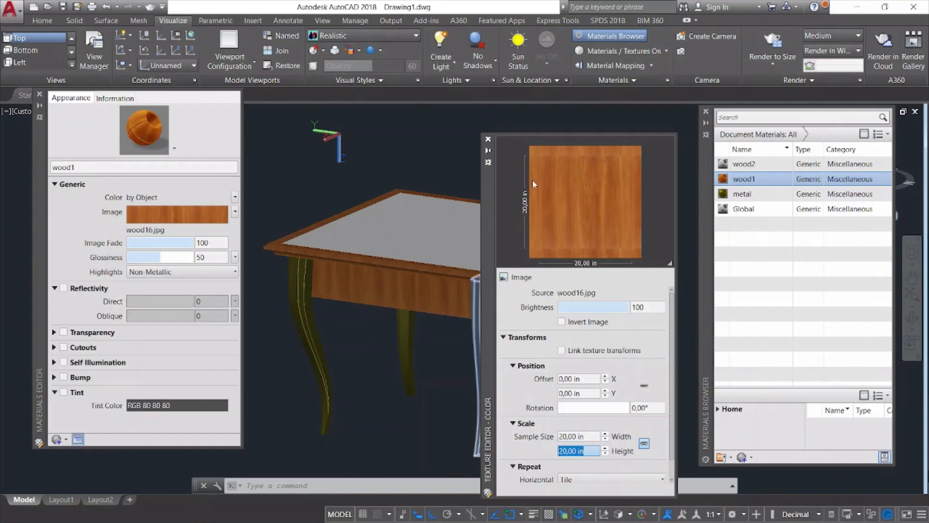
left_click(488, 139)
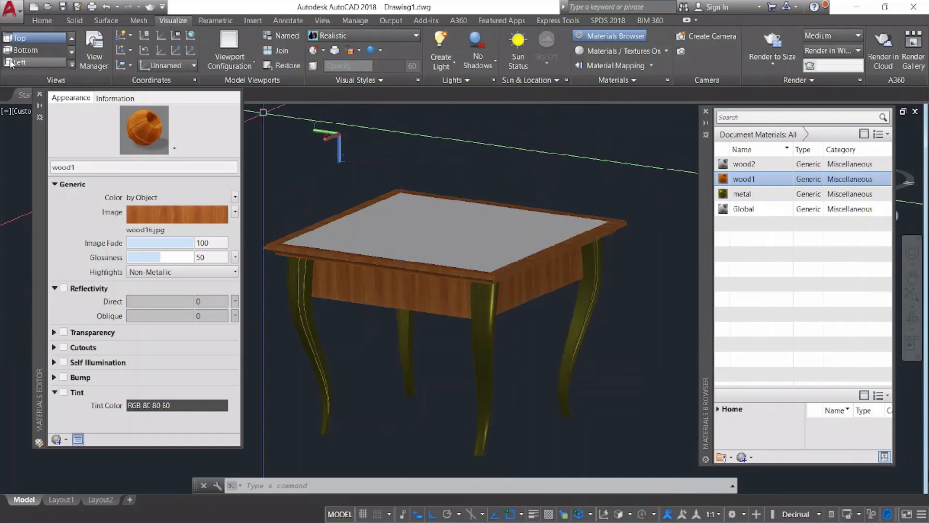
left_click(39, 94)
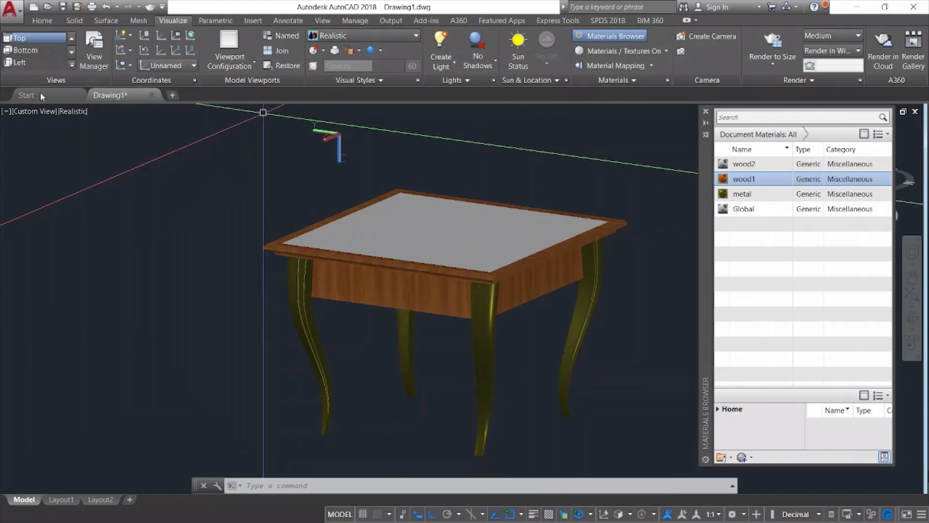
Edit the wood2 material and assign the Tile2.jpg texture as its image.
double_click(760, 184)
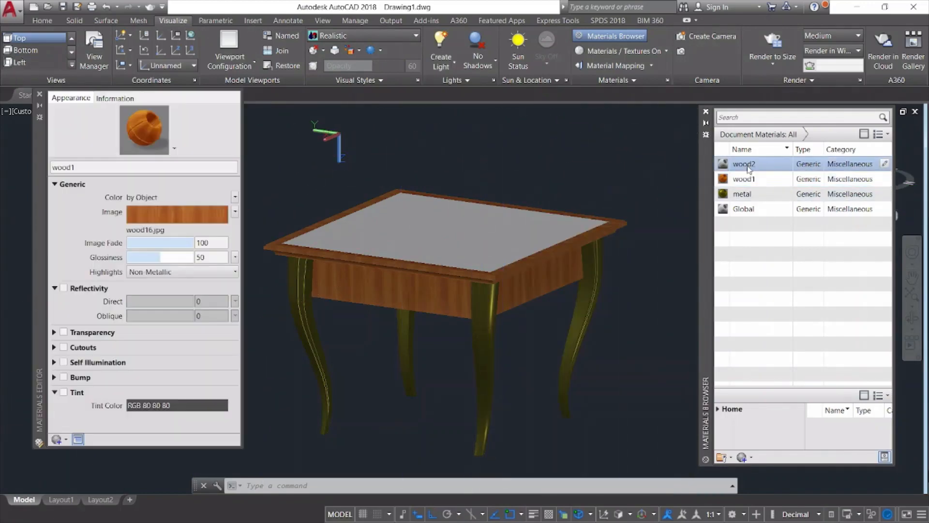
double_click(748, 166)
left_click(130, 228)
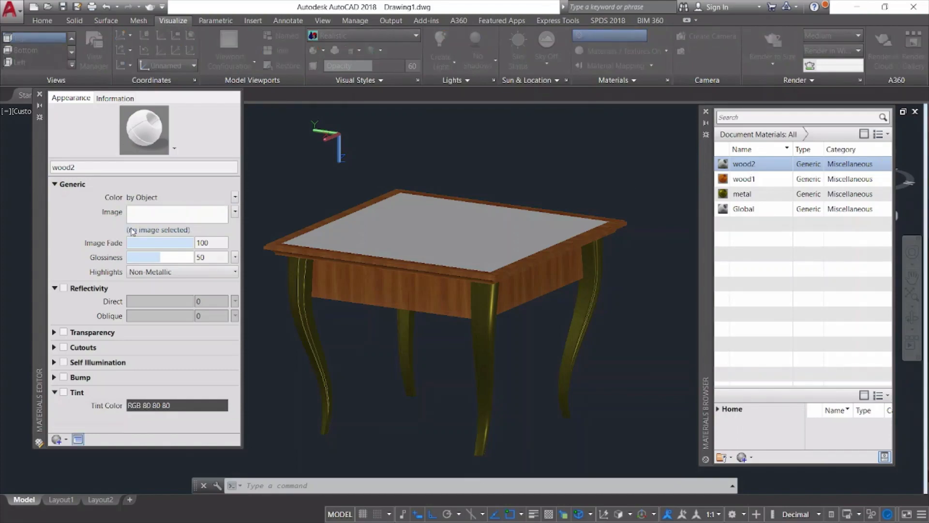
scroll(388, 251, "down", 10)
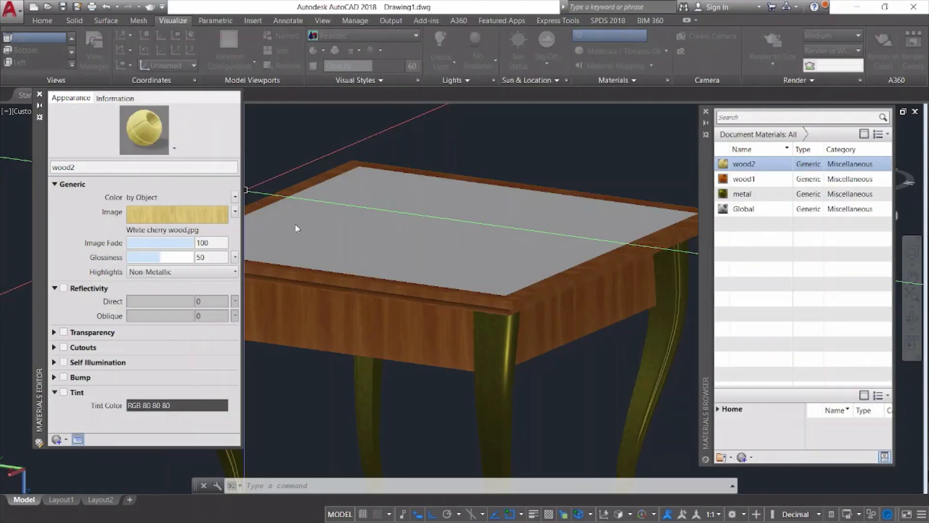
double_click(296, 226)
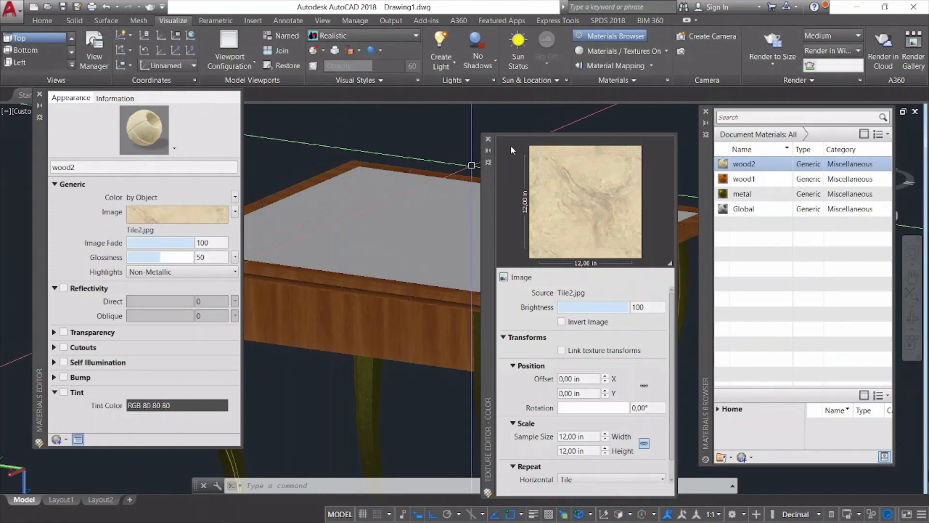
Set the wood2 texture's sample size to 50 in for width and height, and close the texture editor.
left_click(589, 436)
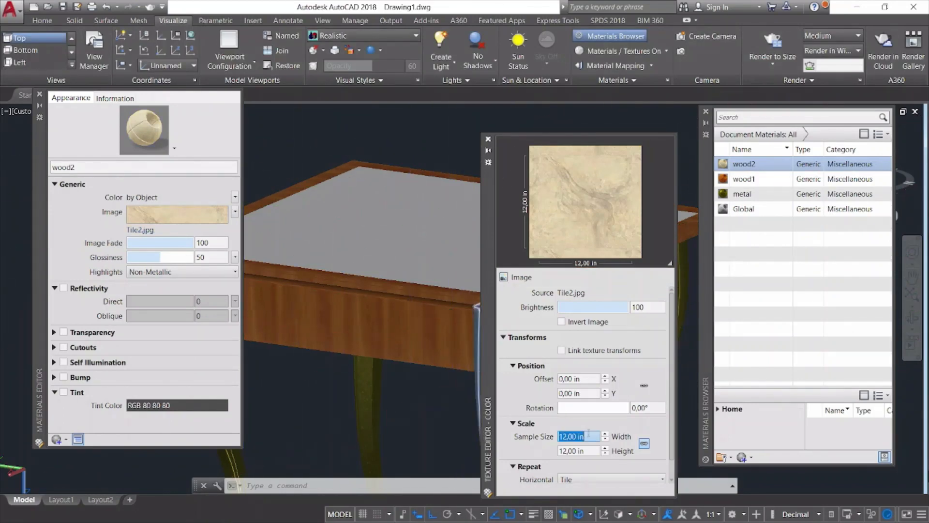
key("Tab")
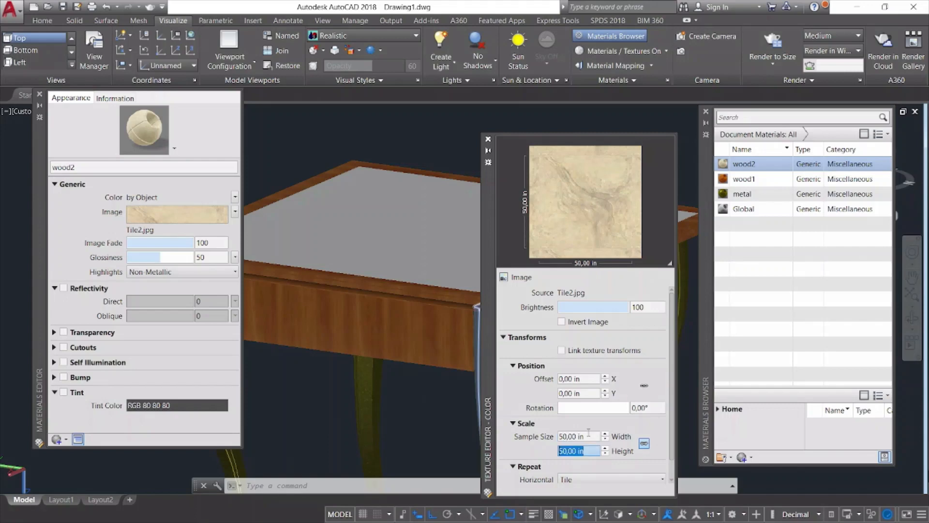
left_click(488, 139)
Assign the wood2 material to the central tabletop panel, and close the materials editor and browser.
left_click(468, 219)
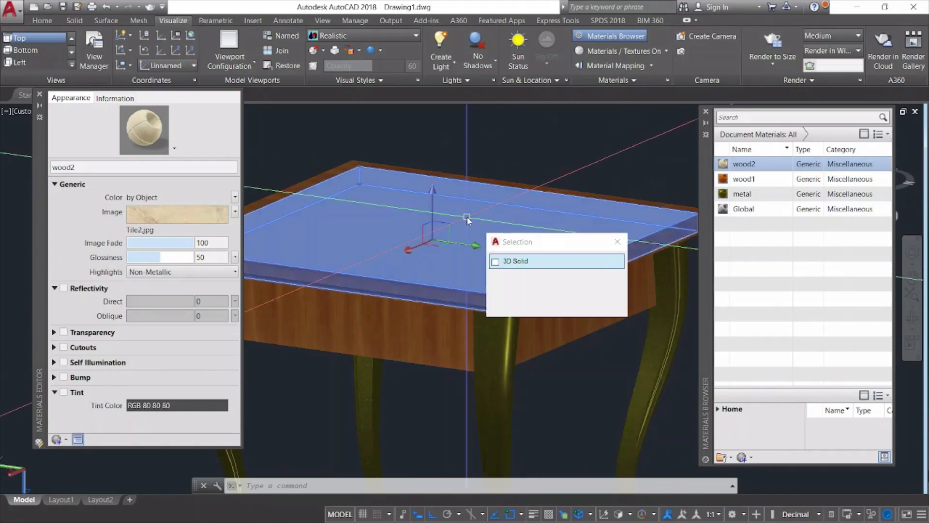
right_click(751, 166)
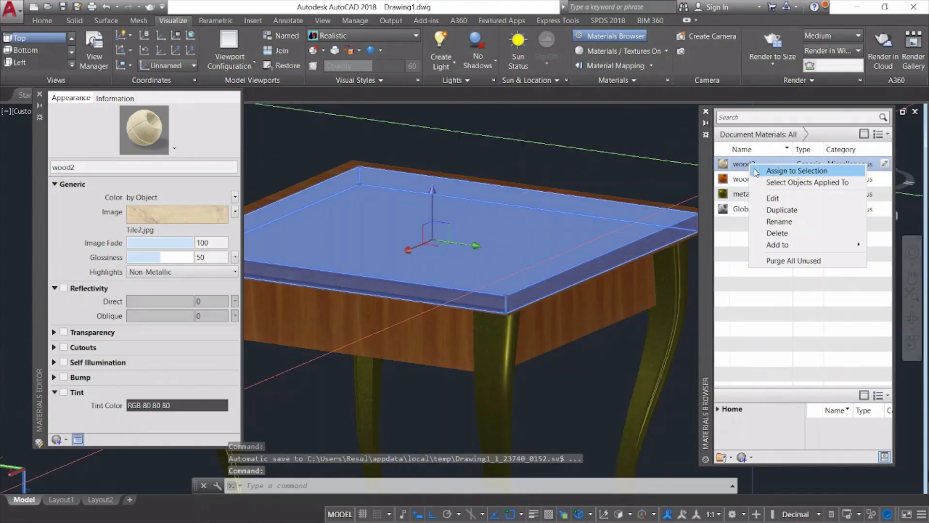
left_click(758, 172)
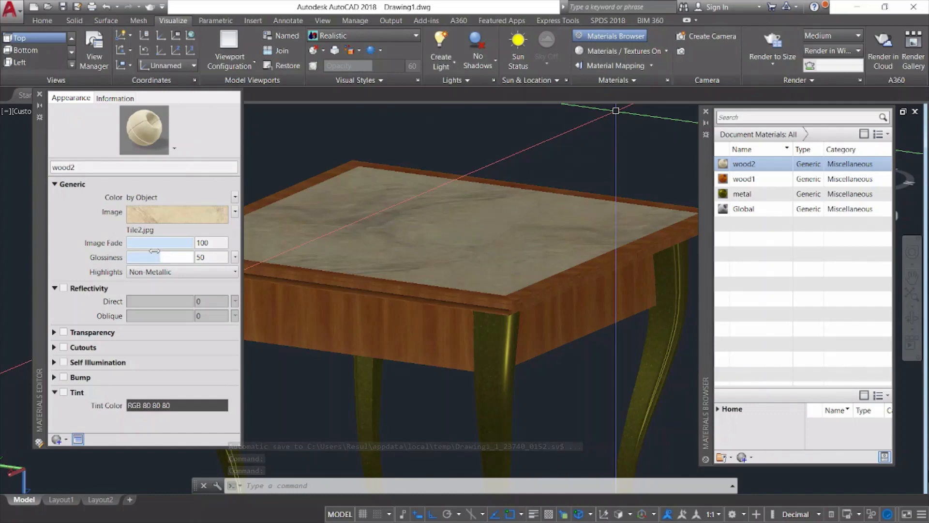
left_click(40, 95)
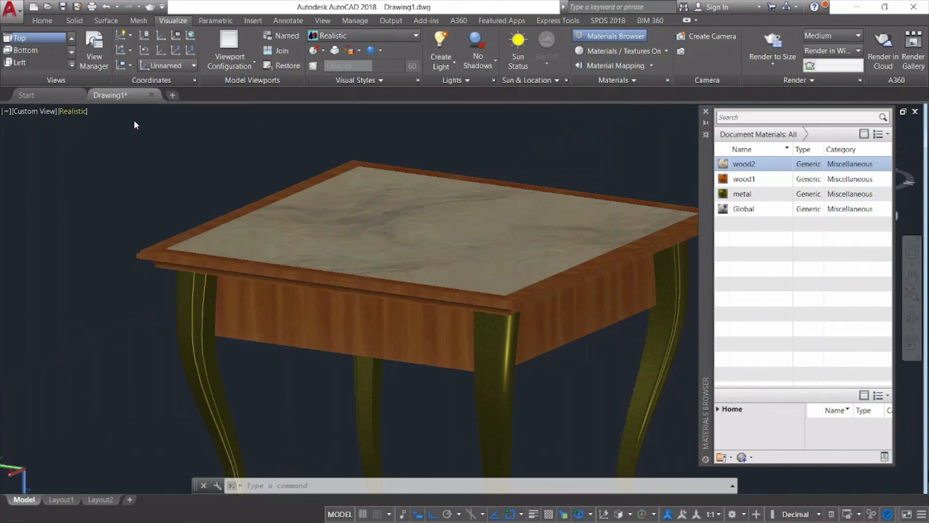
left_click(709, 113)
Switch to the top view and create a large rectangular planar surface extending well beyond the table on all sides as a floor.
scroll(775, 227, "down", 5)
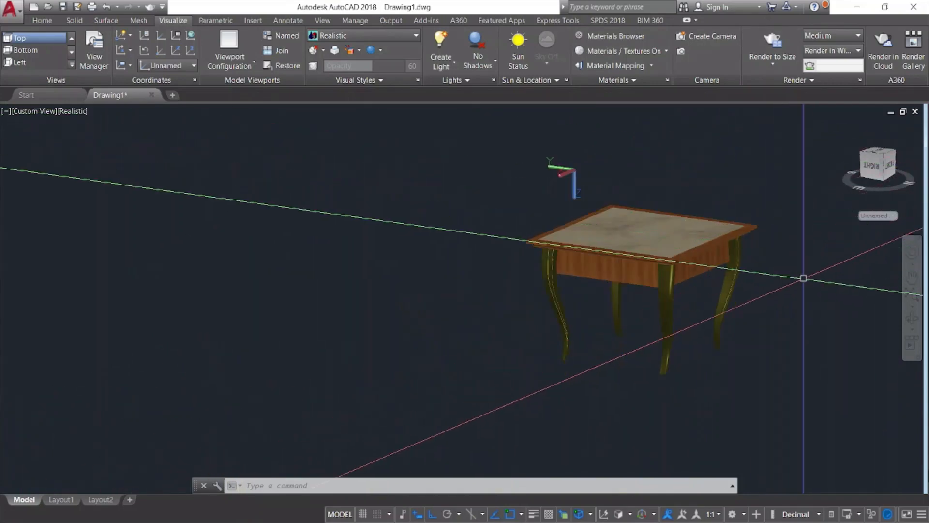
middle_click_drag(806, 276, 674, 290)
left_click_drag(674, 290, 629, 286)
key("Escape")
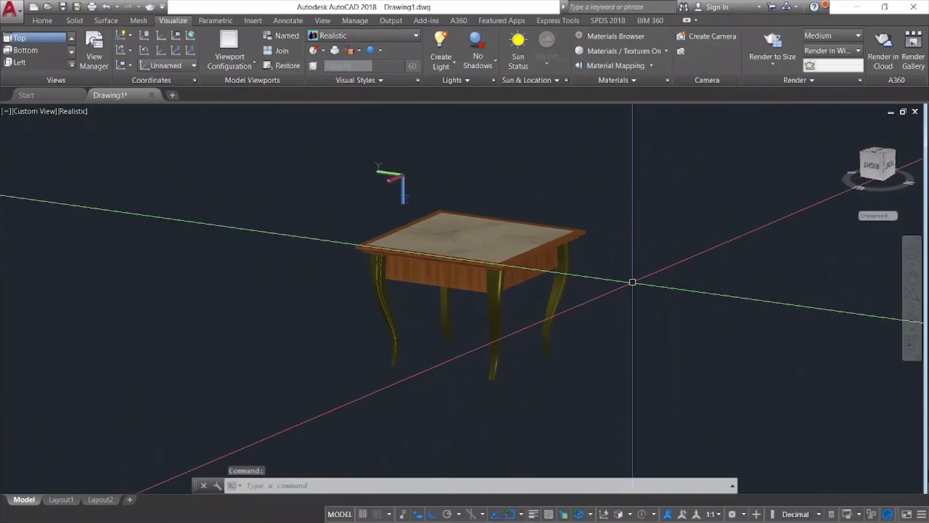
left_click(42, 20)
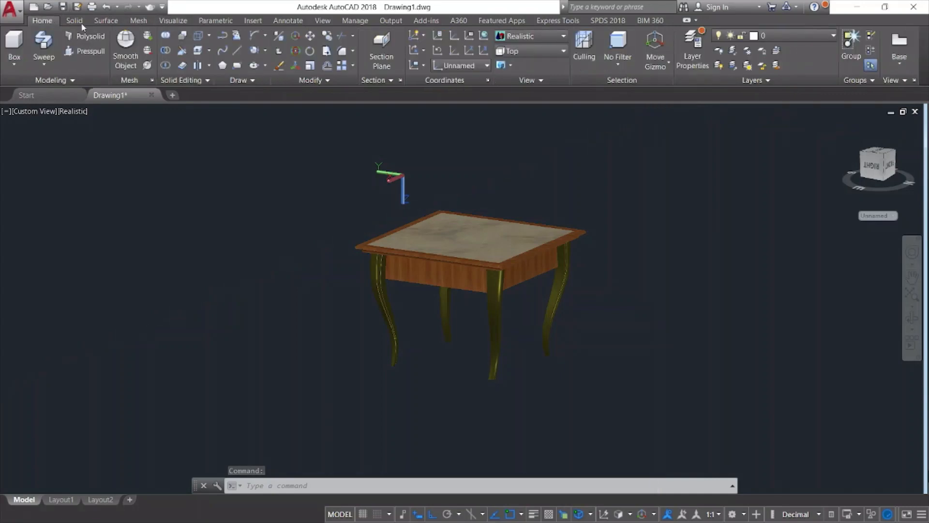
left_click(561, 51)
left_click(546, 62)
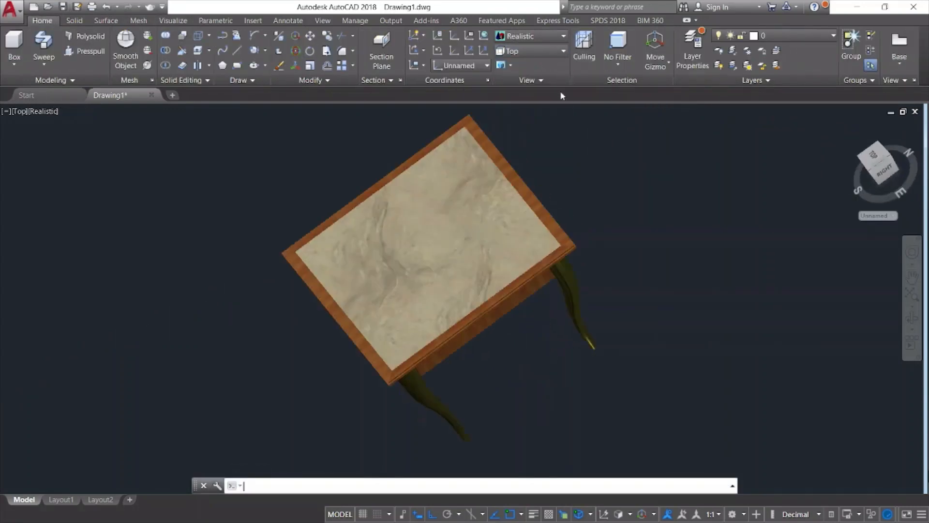
middle_click_drag(740, 181, 565, 299)
scroll(630, 259, "down", 3)
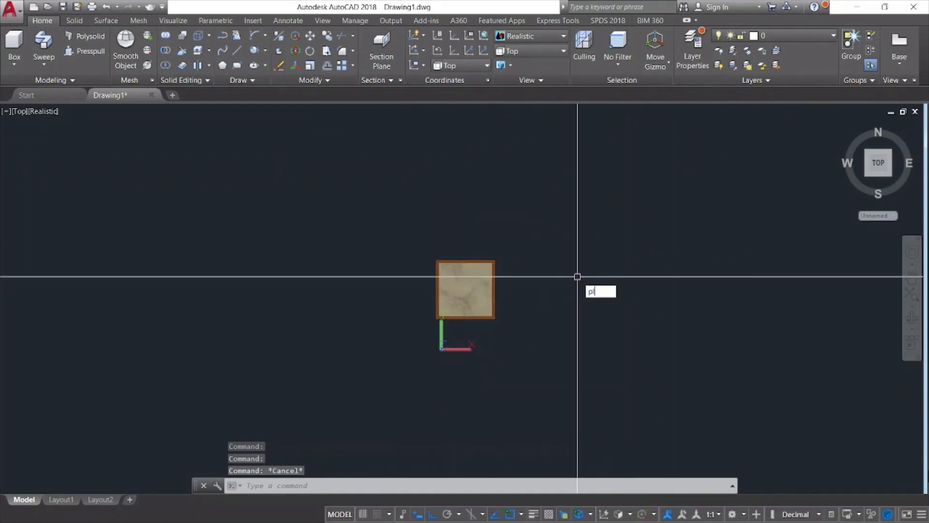
key("Return")
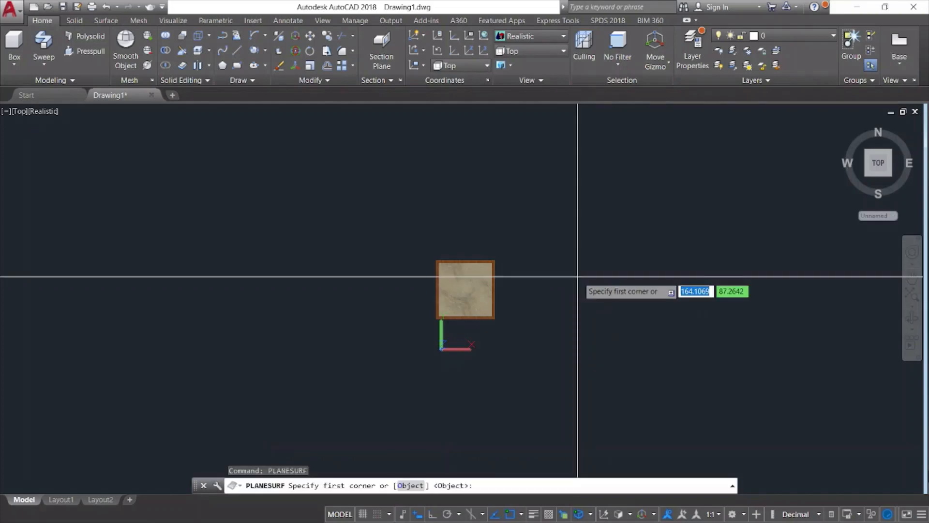
left_click(262, 139)
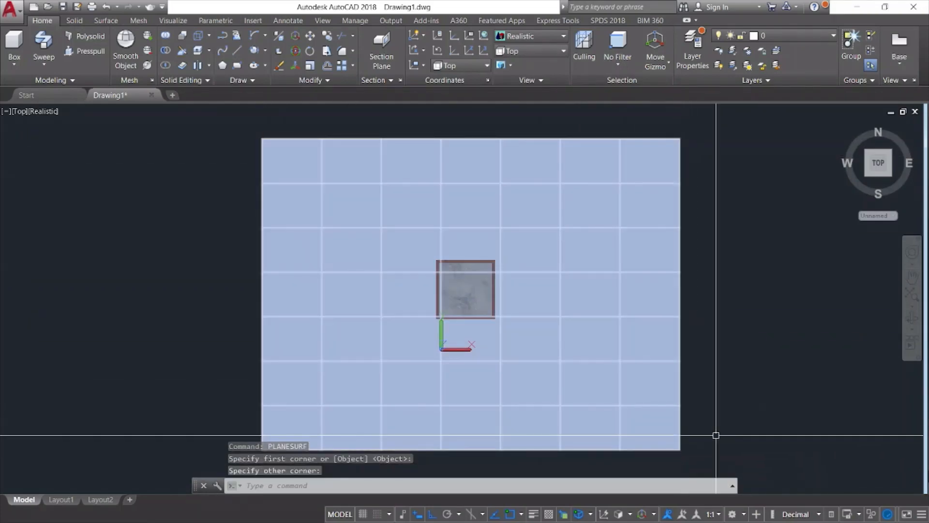
key("Escape")
Move the planar floor surface down 50 along the Z axis, below the tabletop.
left_click(912, 317)
left_click_drag(821, 357, 812, 235)
key("Escape")
left_click(508, 251)
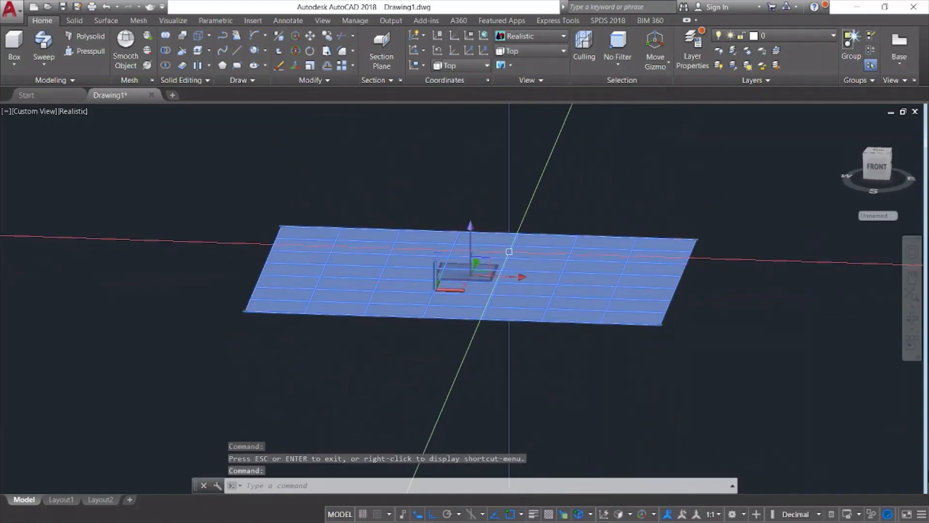
left_click(471, 226)
left_click(480, 263)
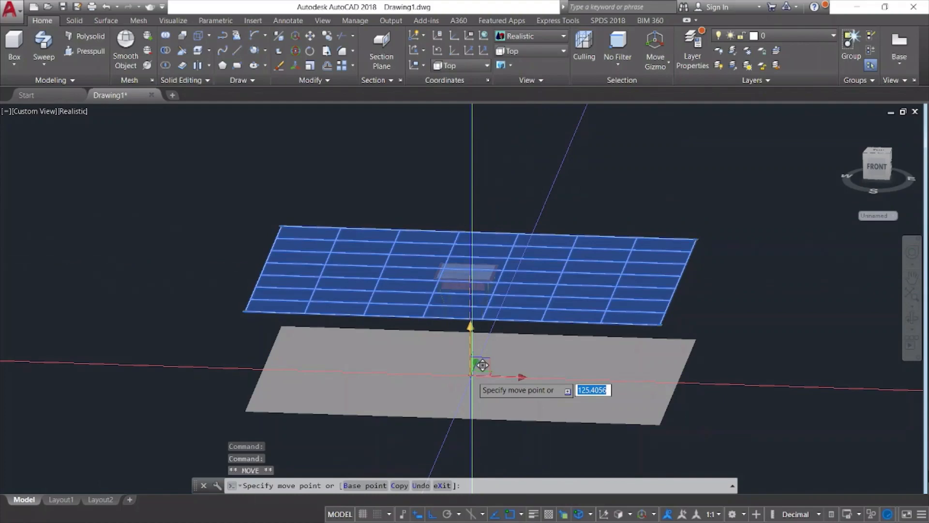
type("50")
key("Return")
key("Escape")
View the table at an angle from a corner and turn on the render environment.
scroll(476, 310, "up", 5)
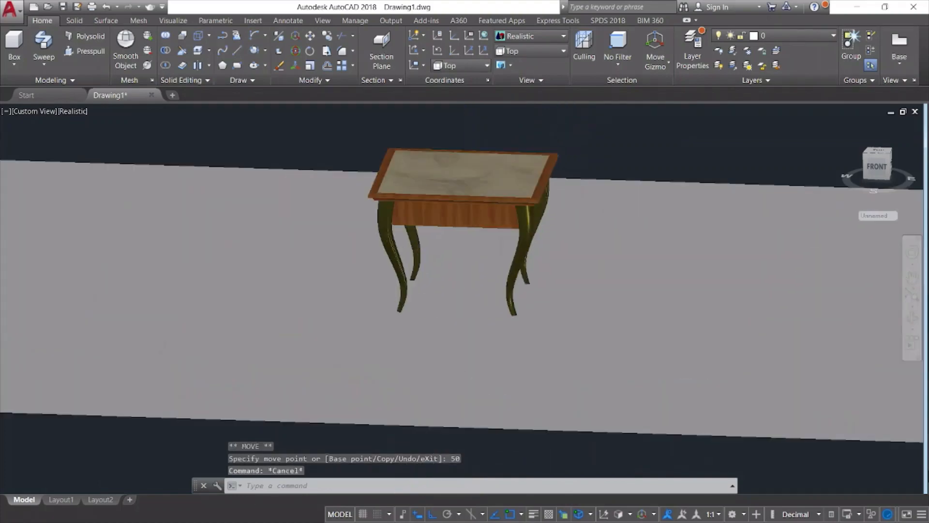
left_click(912, 320)
left_click_drag(761, 317, 674, 337)
key("Escape")
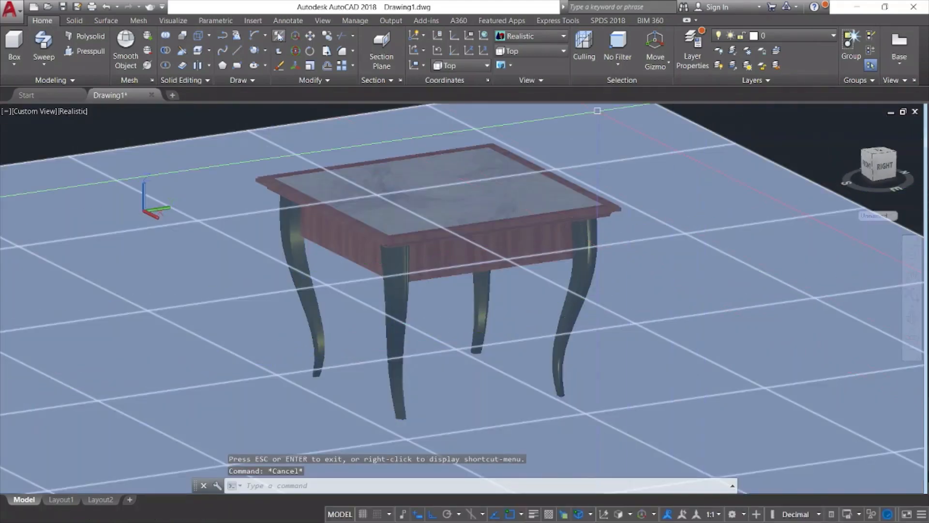
left_click(172, 20)
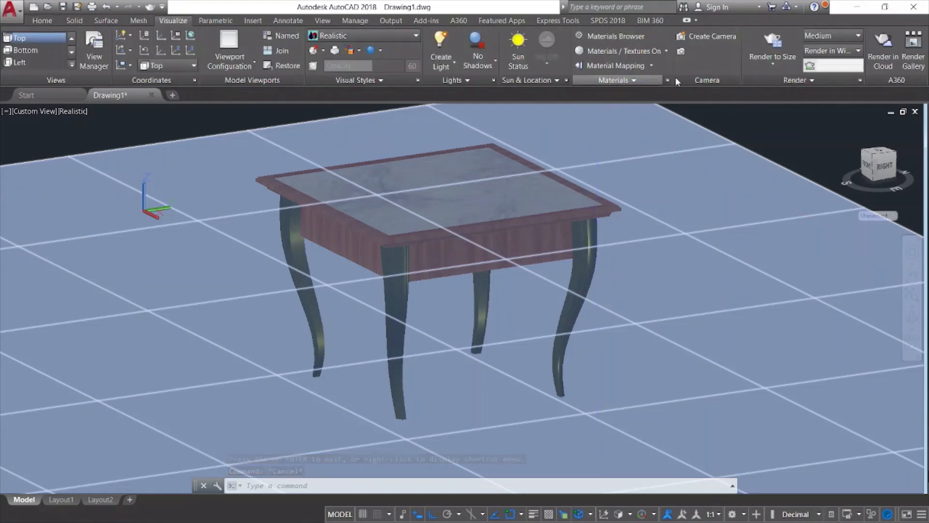
left_click(794, 80)
left_click(794, 95)
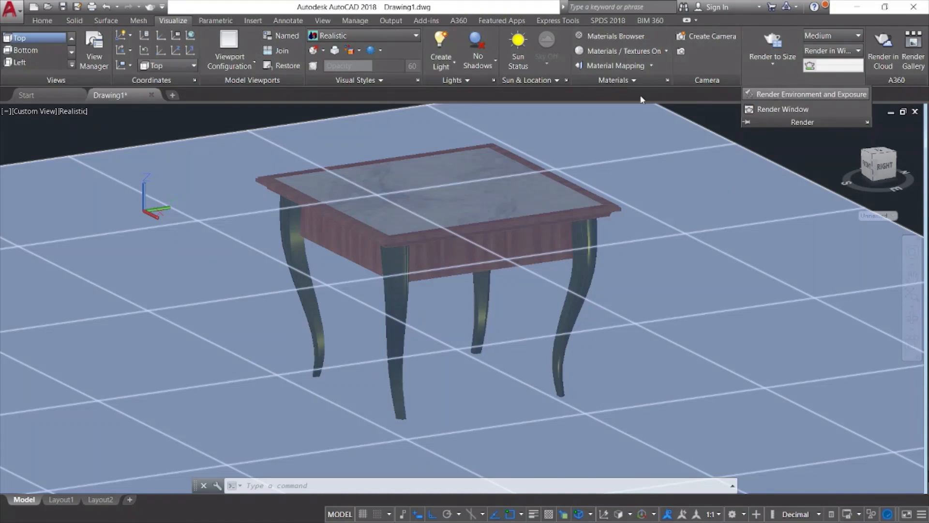
left_click(123, 166)
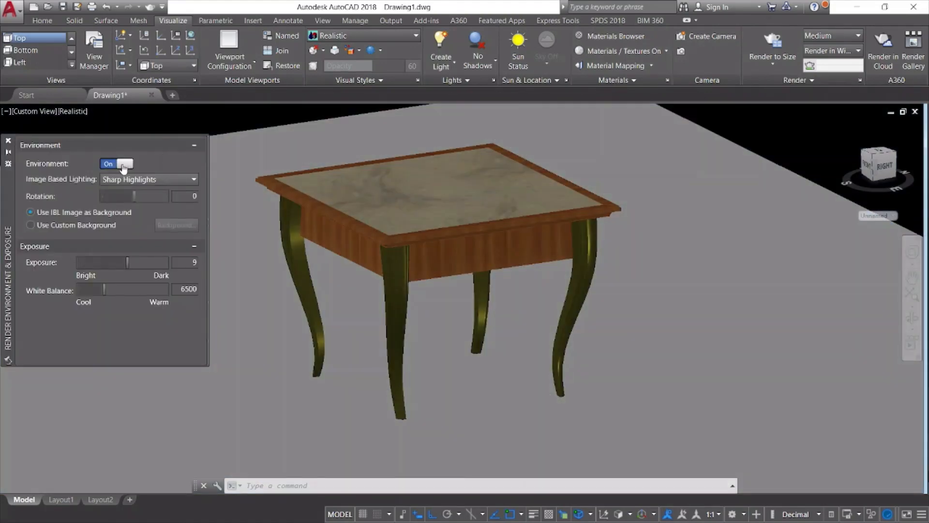
Use a custom solid white background for the render environment, and close the environment settings.
left_click(31, 224)
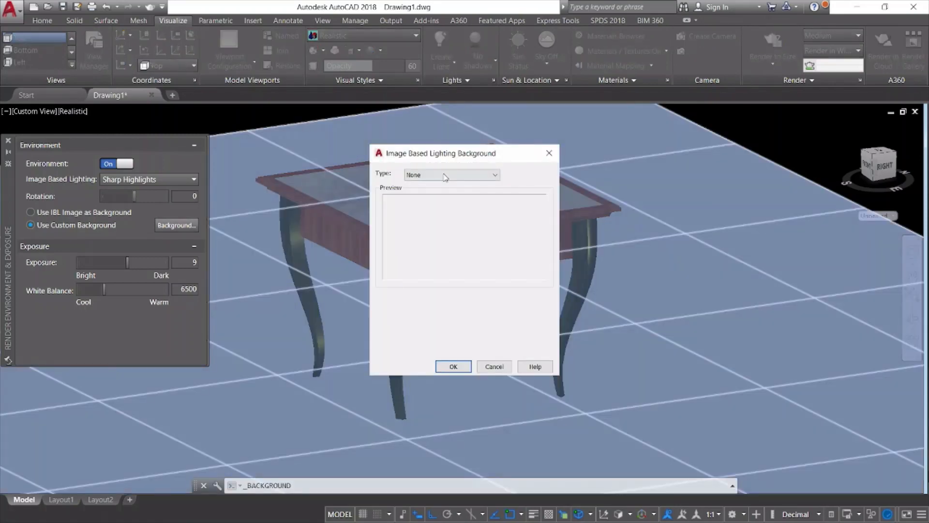
left_click(443, 175)
left_click(436, 193)
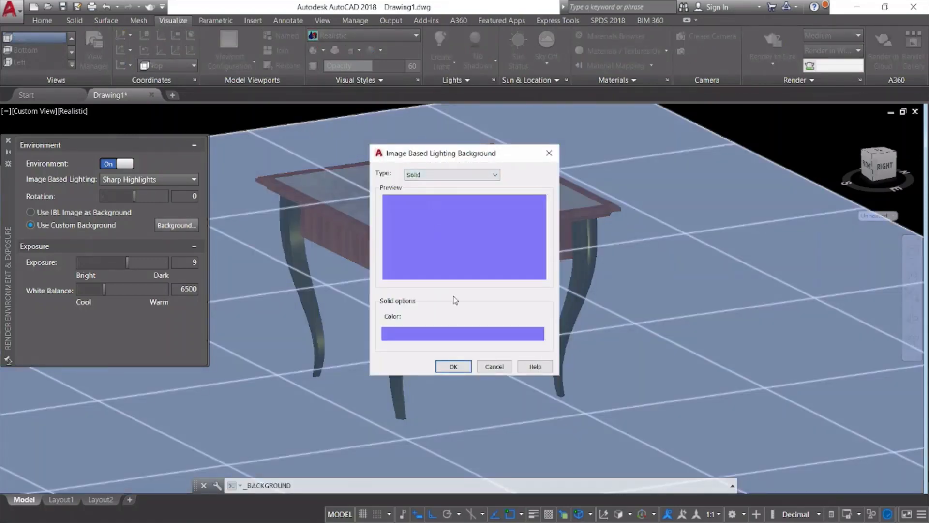
left_click(456, 335)
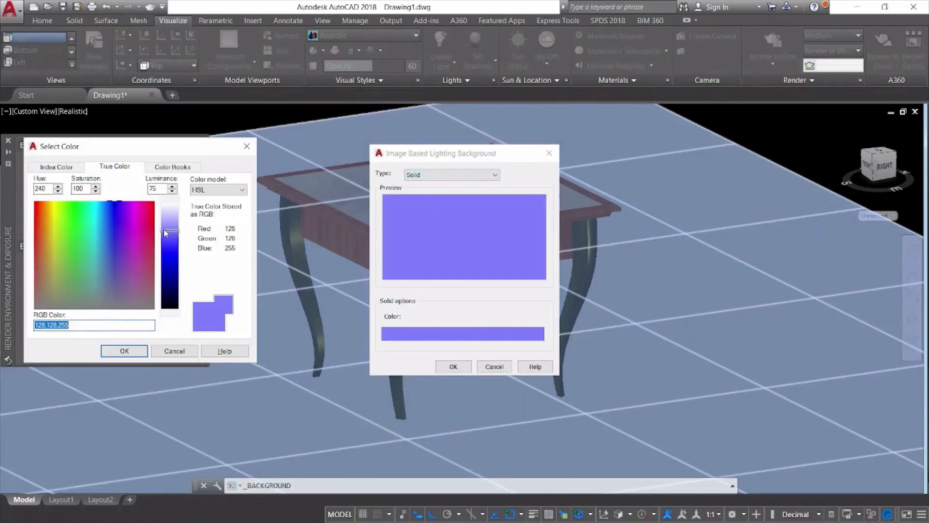
left_click_drag(164, 233, 166, 203)
left_click(137, 354)
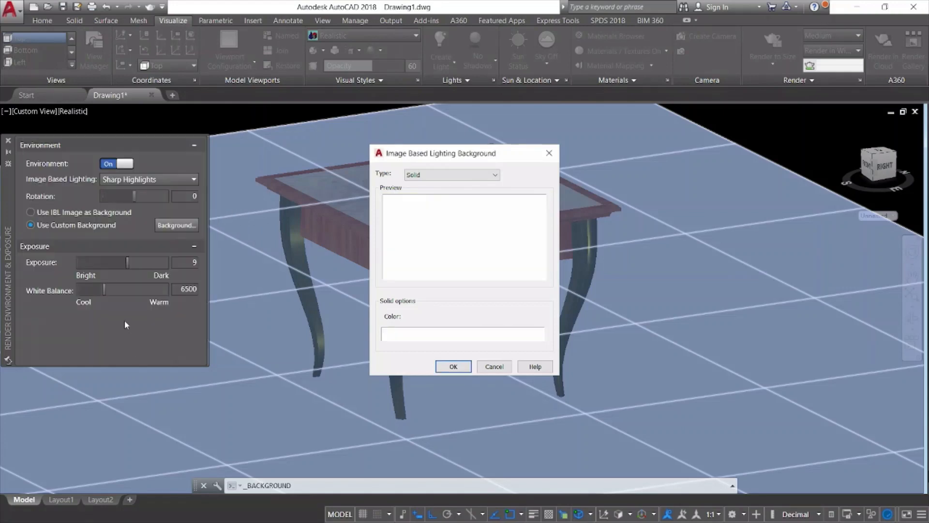
left_click(446, 368)
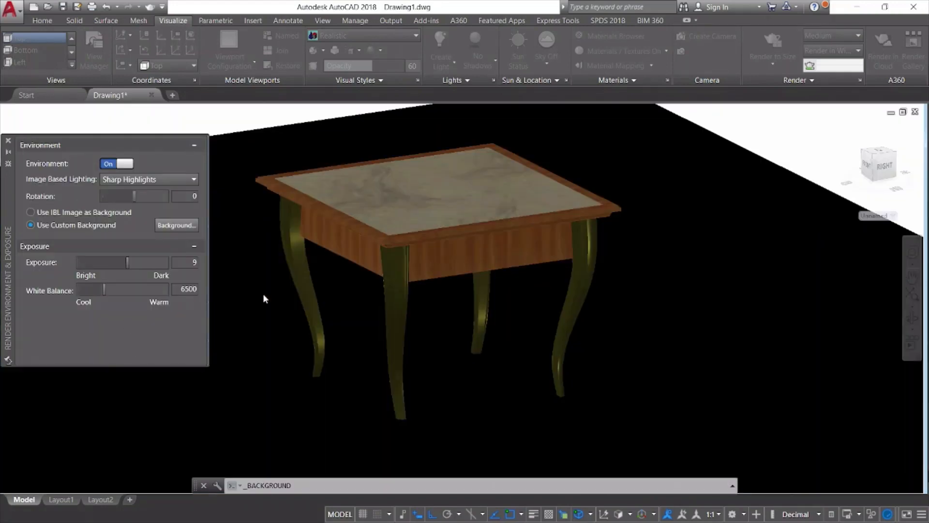
left_click(8, 141)
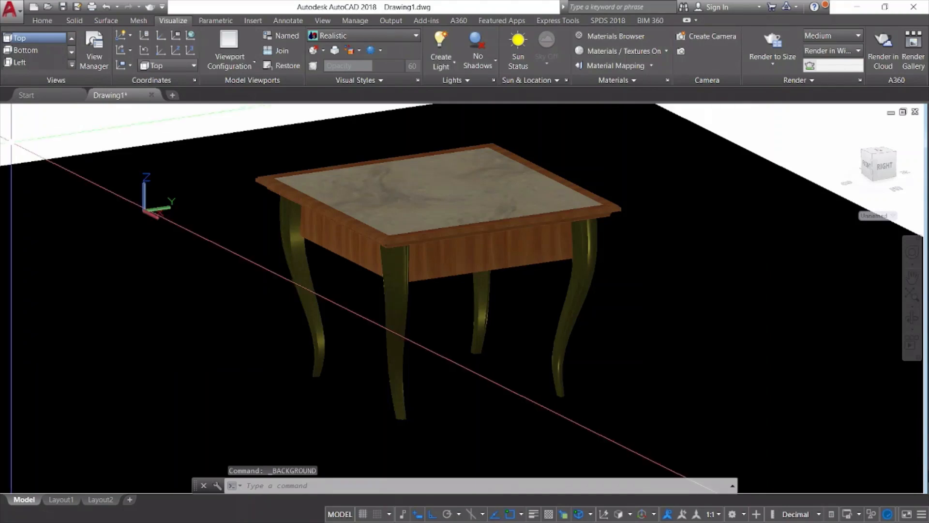
Set the render size to 1920 x 1080 px Full HDTV with the High preset, and start rendering the table.
scroll(639, 269, "down", 1)
middle_click_drag(657, 264, 663, 296)
key("Escape")
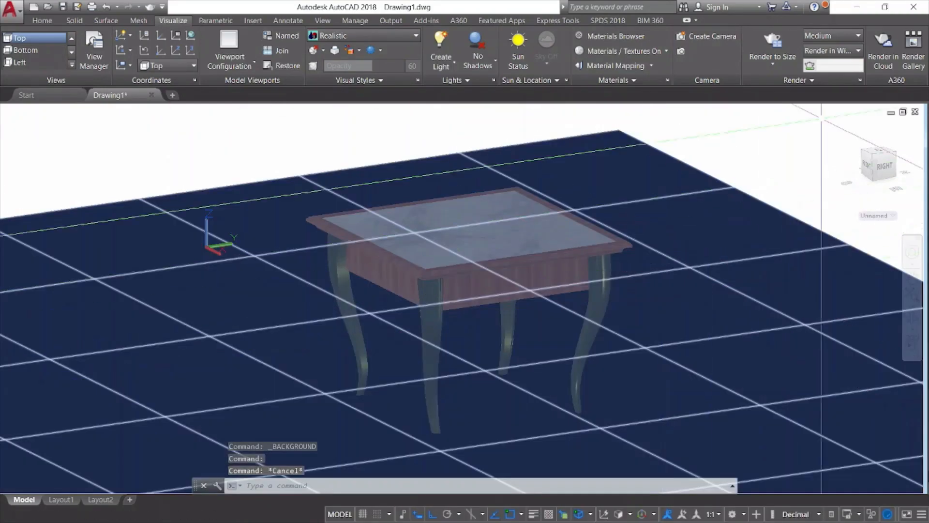
left_click(860, 81)
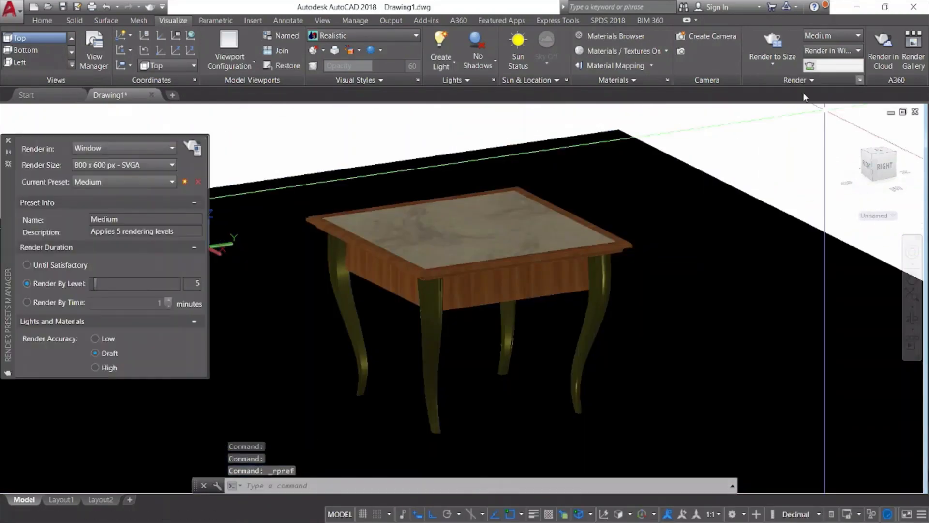
left_click(136, 165)
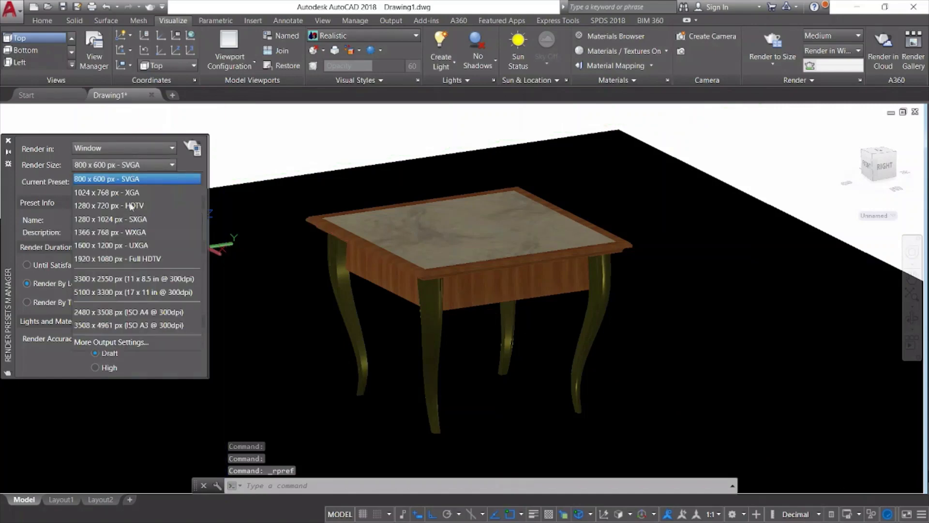
left_click(137, 245)
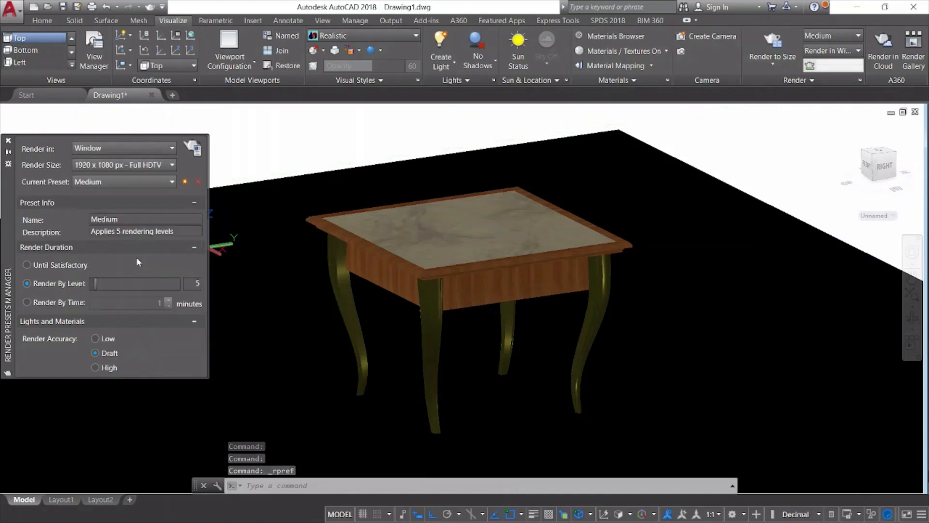
left_click(121, 181)
left_click(121, 222)
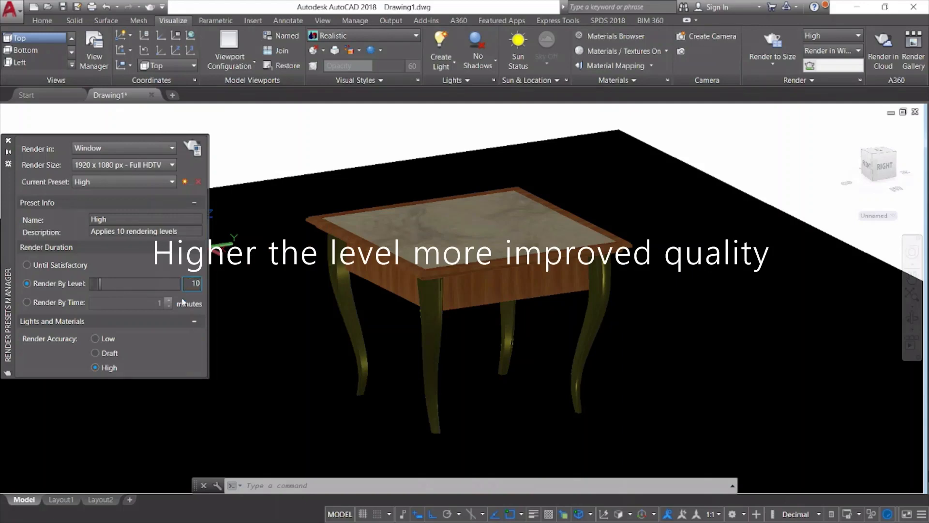
left_click(190, 151)
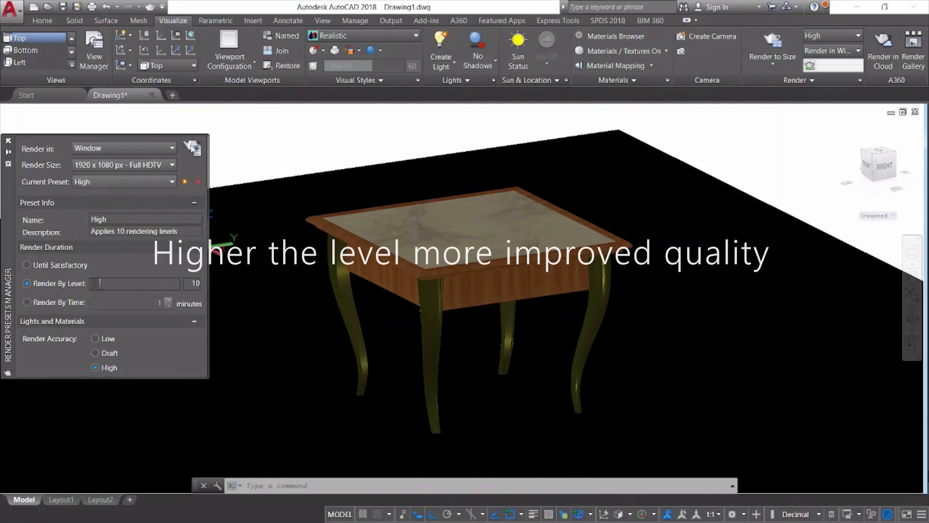